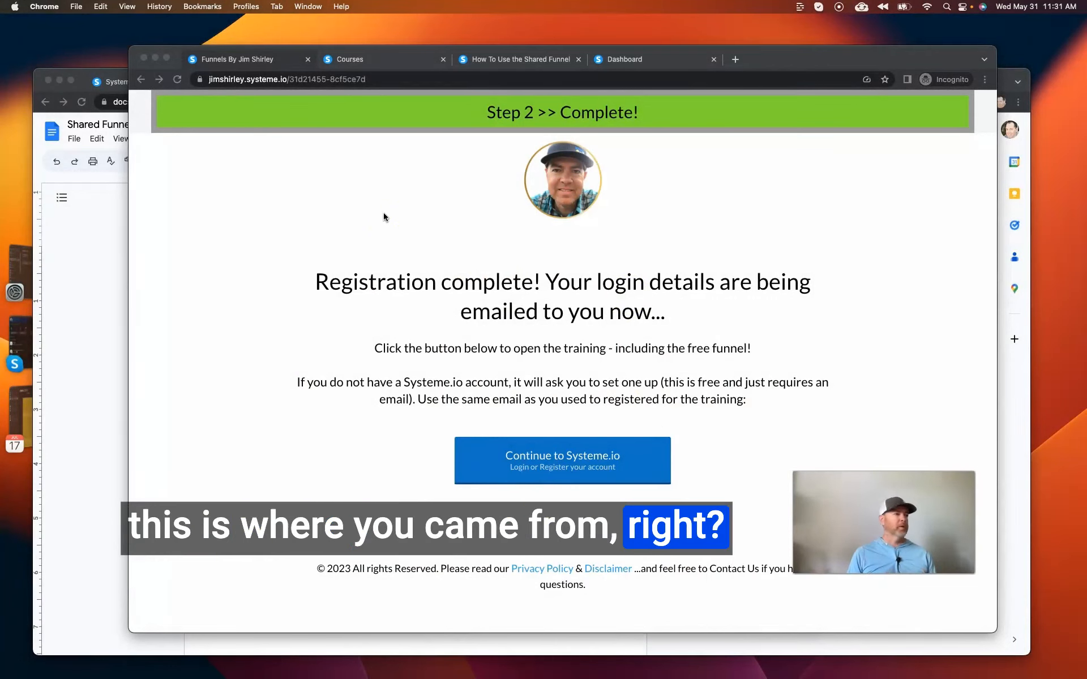
Go to the dashboard's Courses page and view the enrolled courses.
{"action": "left_click", "coordinate": [610, 389]}
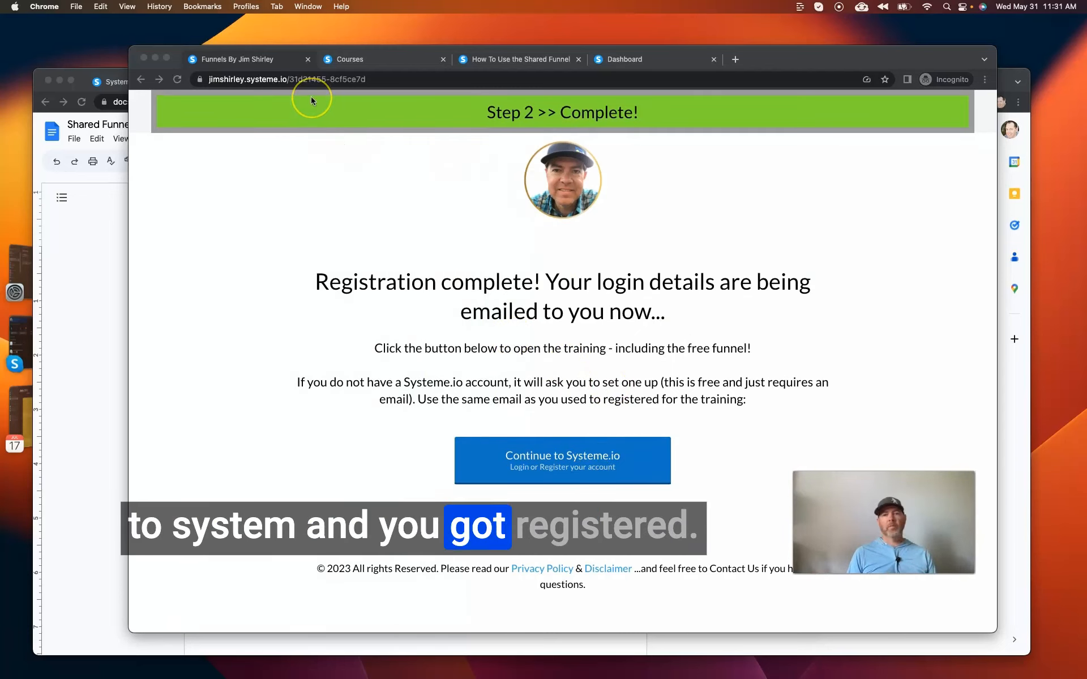
{"action": "left_click", "coordinate": [350, 63]}
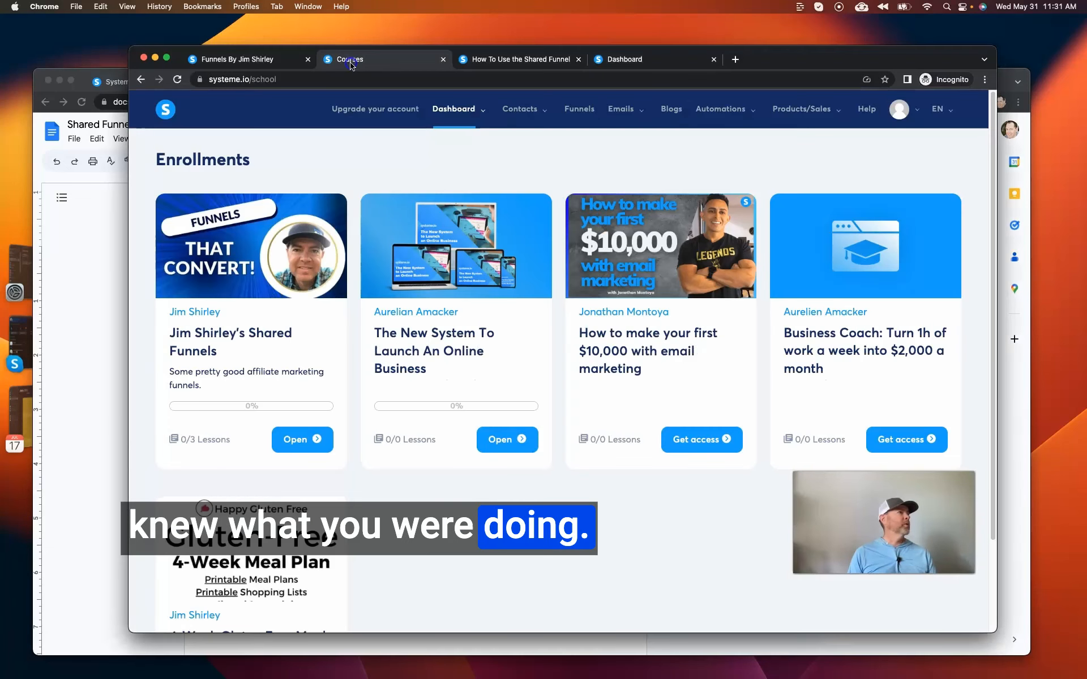
{"action": "mouse_move", "coordinate": [460, 118]}
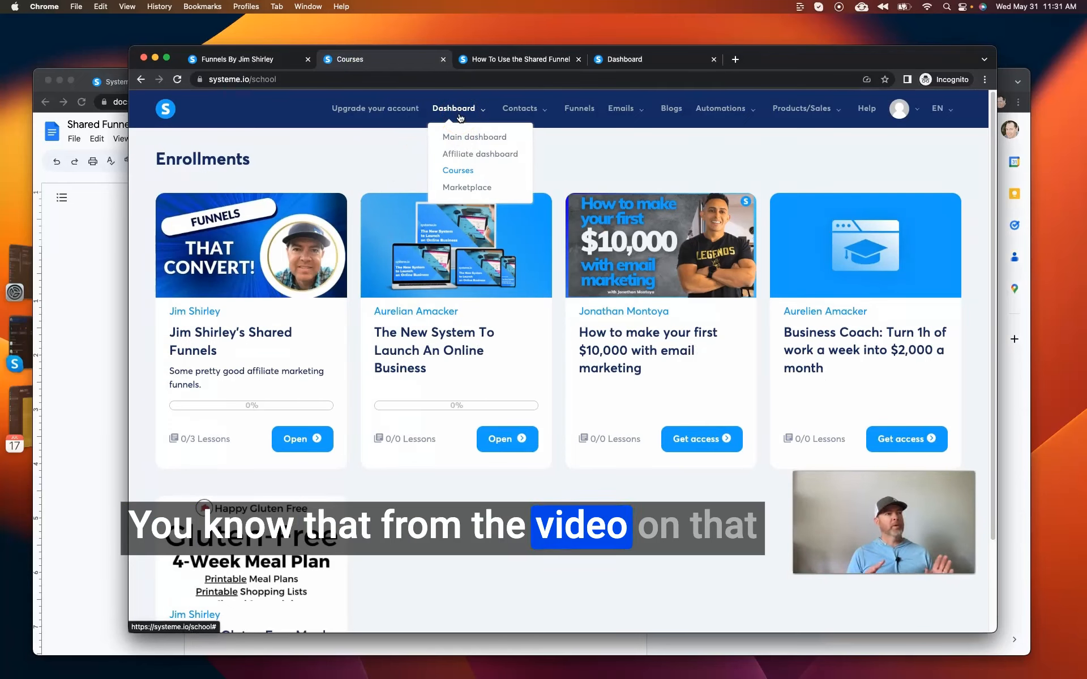
{"action": "left_click", "coordinate": [463, 144]}
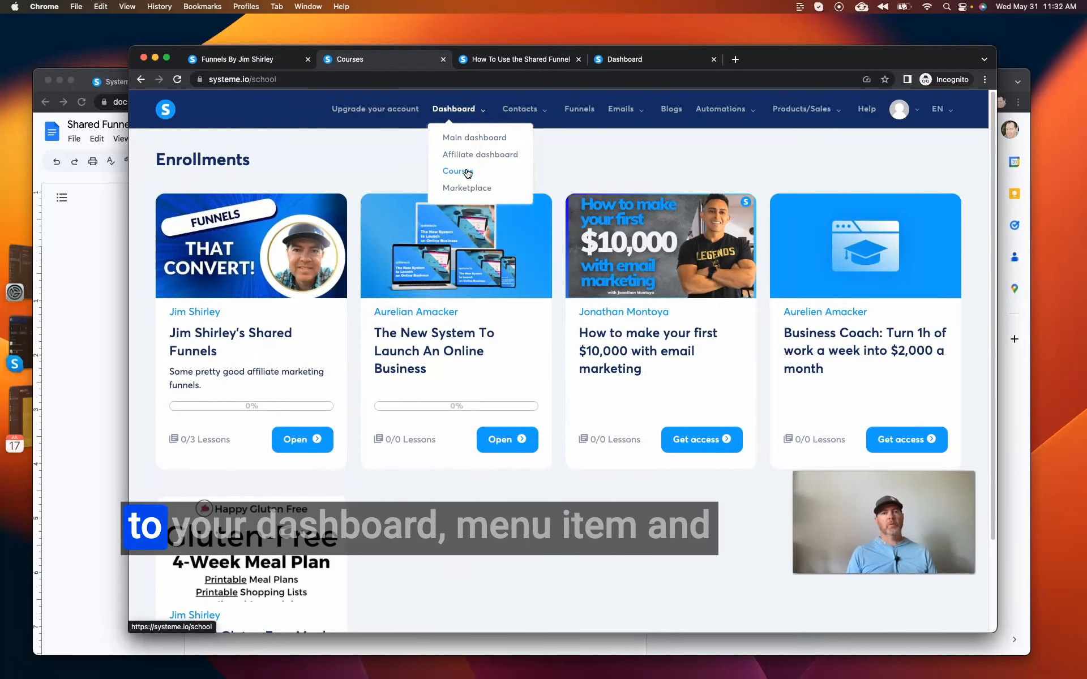
{"action": "left_click", "coordinate": [458, 118]}
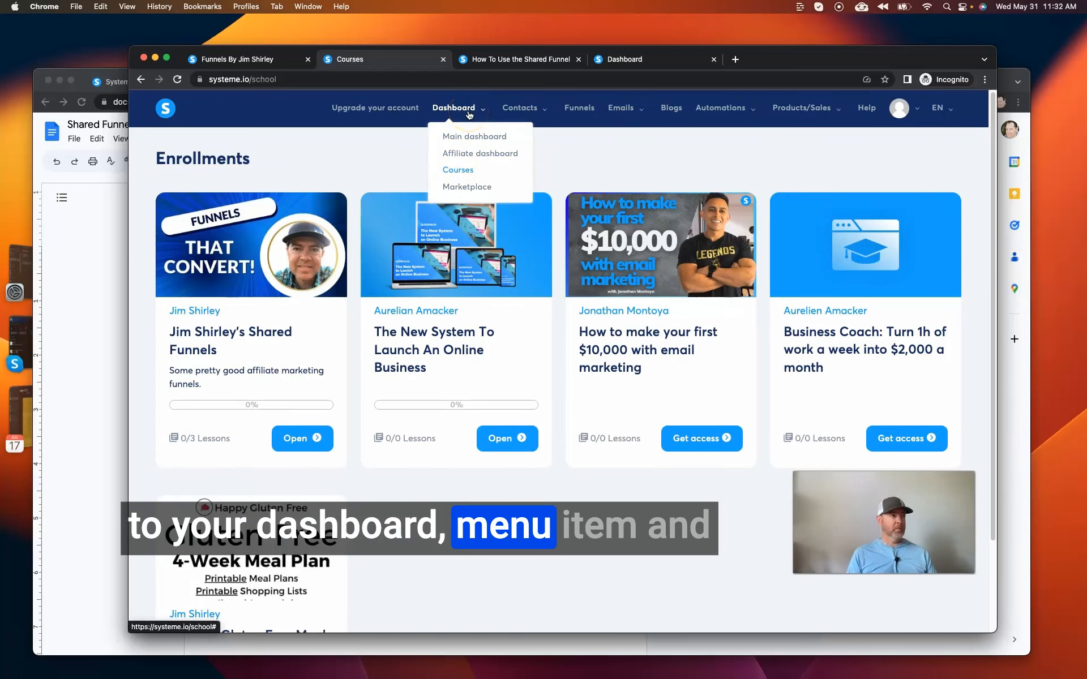
{"action": "left_click", "coordinate": [458, 171]}
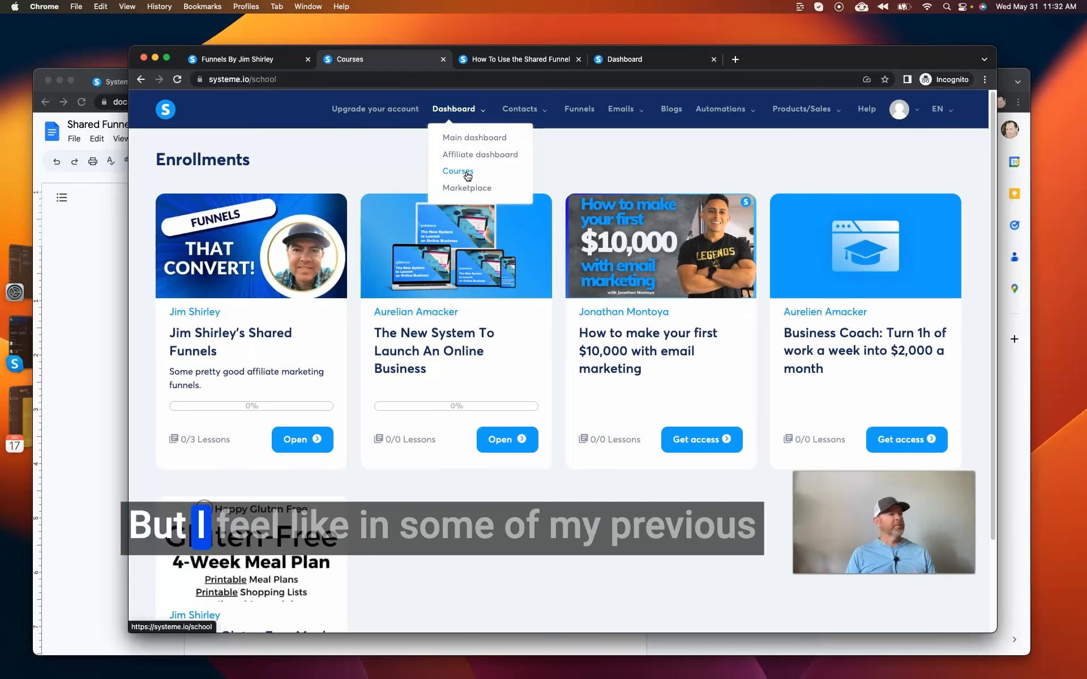
{"action": "left_click", "coordinate": [462, 173]}
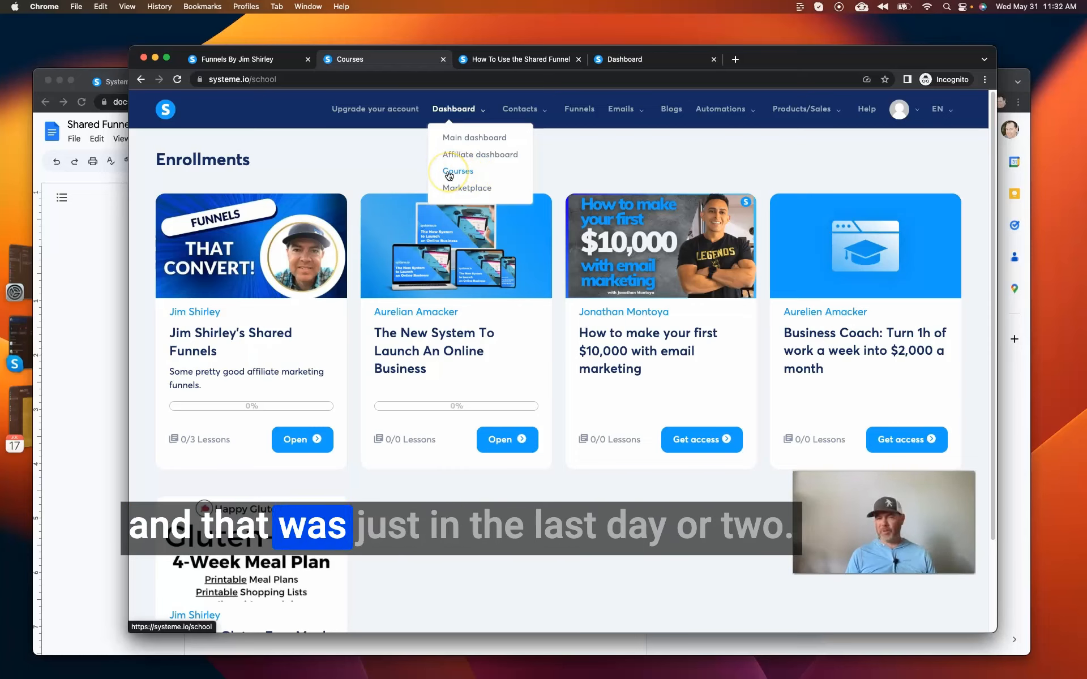
{"action": "left_click", "coordinate": [480, 176]}
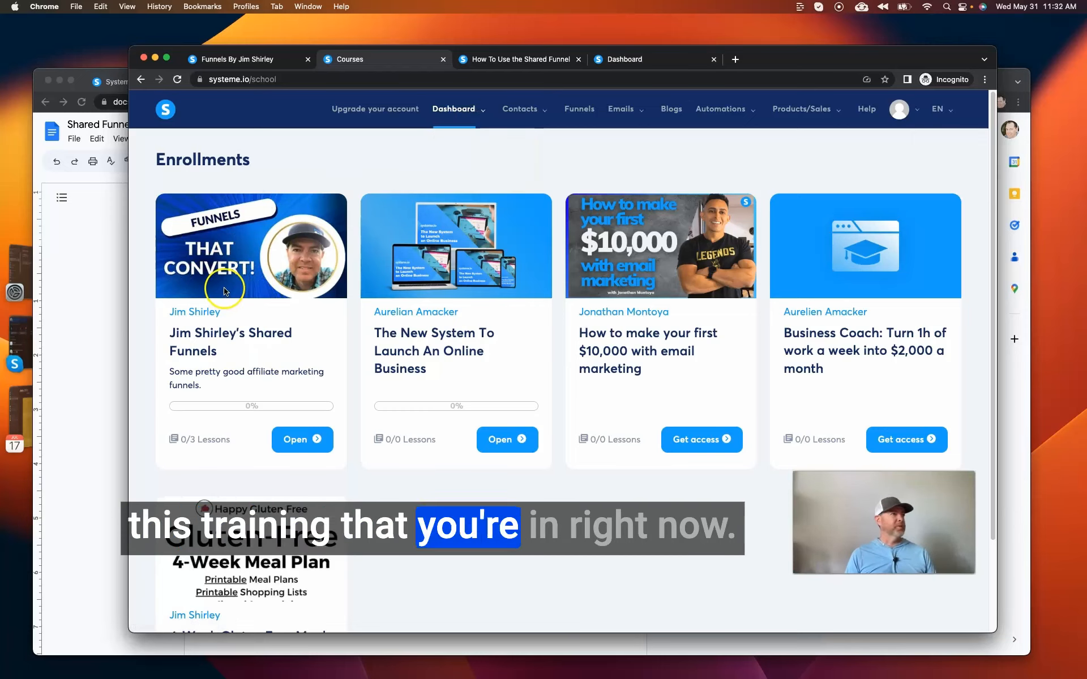
Add the shared funnel from the "Funnel #1 - Affiliate Marketing High Ticket" lesson and display the account's funnels list.
{"action": "mouse_move", "coordinate": [536, 106]}
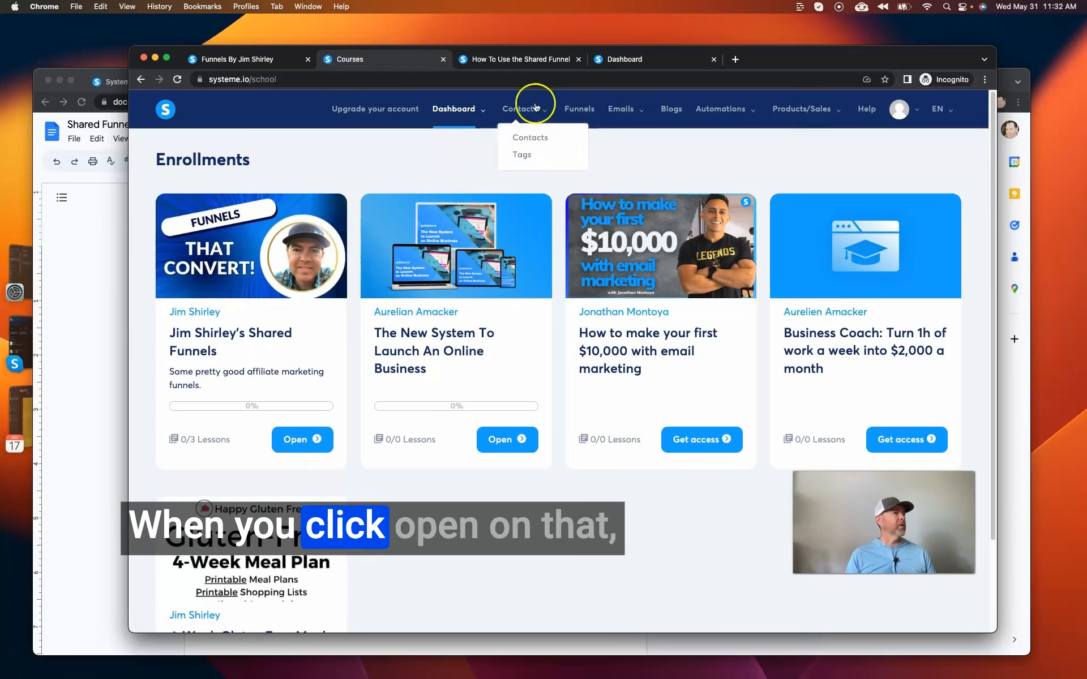
{"action": "left_click", "coordinate": [525, 60]}
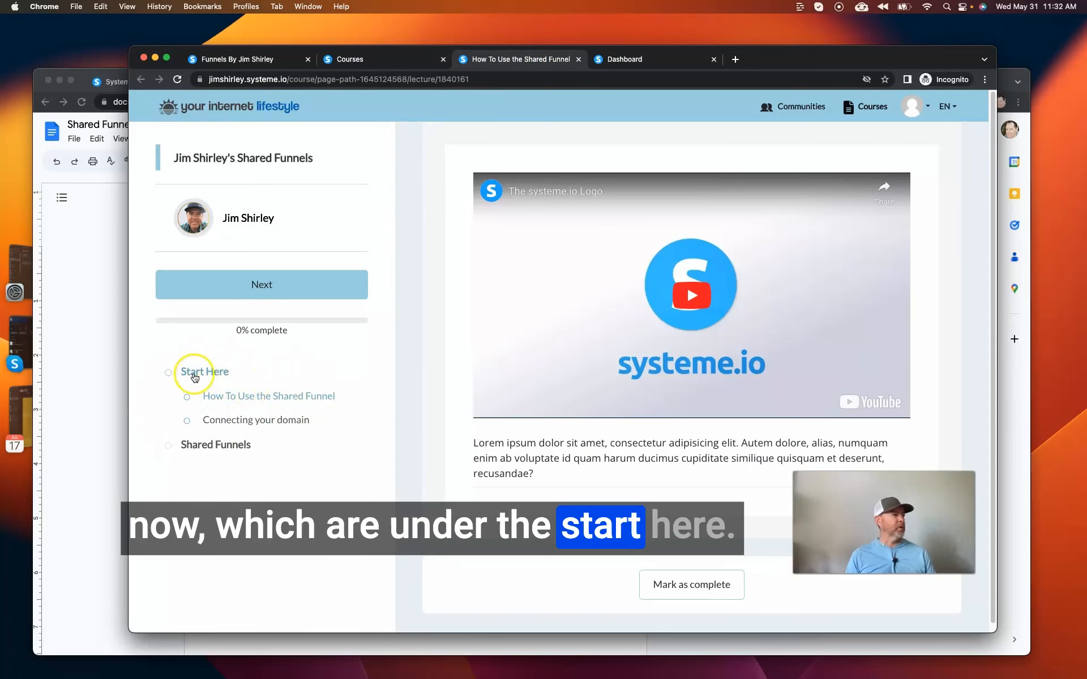
{"action": "left_click", "coordinate": [216, 447]}
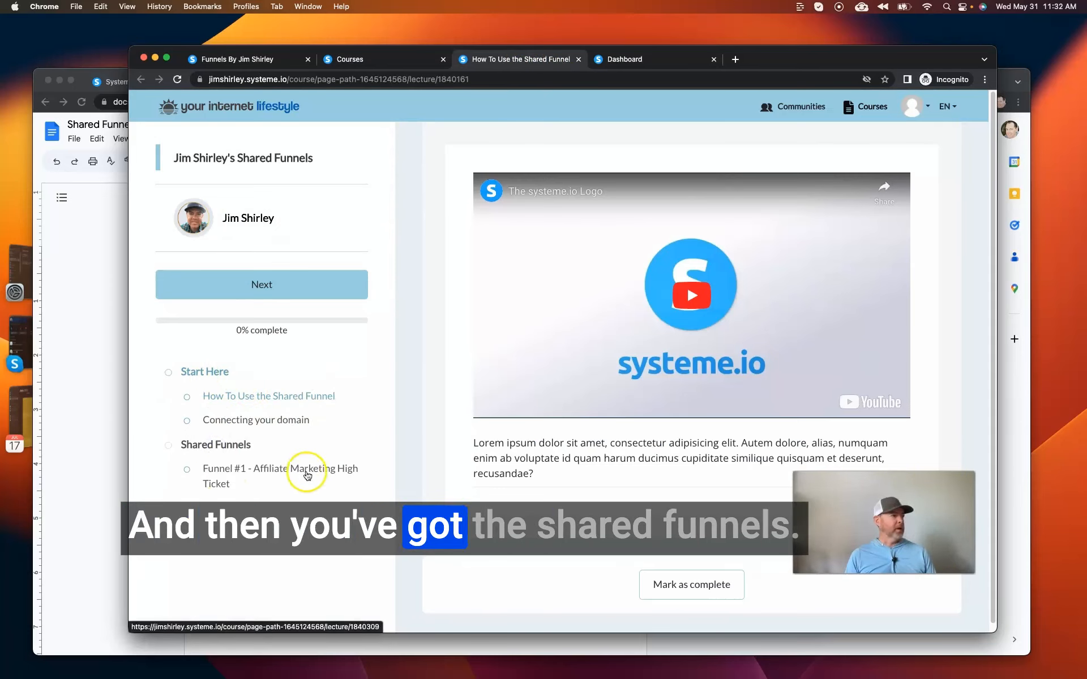
{"action": "left_click", "coordinate": [304, 474]}
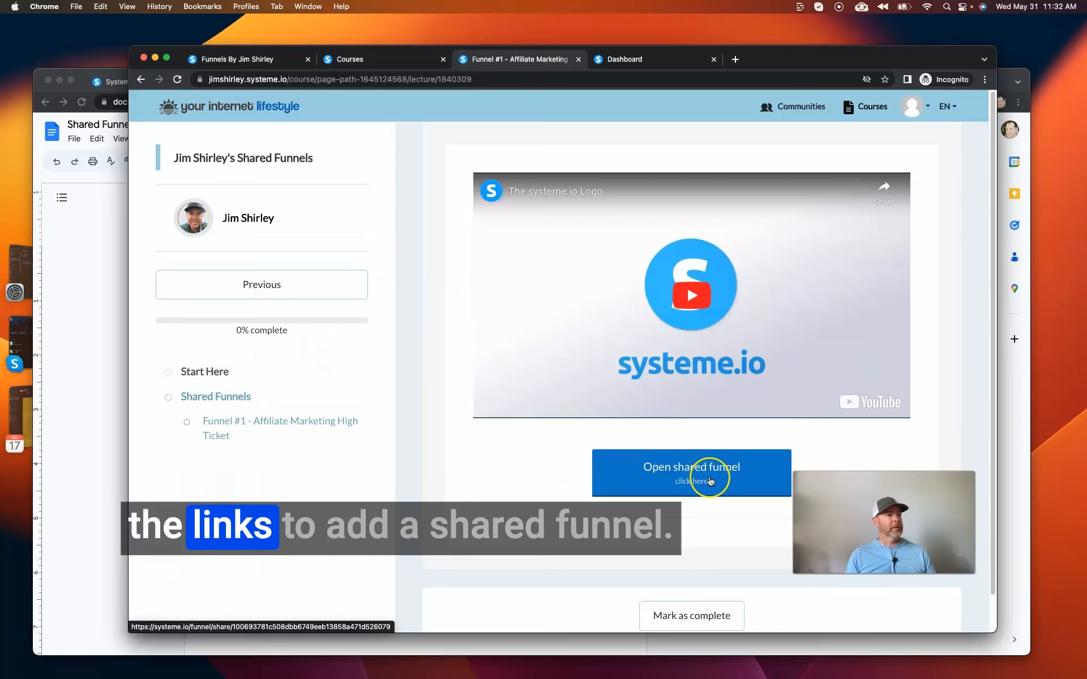
{"action": "left_click", "coordinate": [711, 482]}
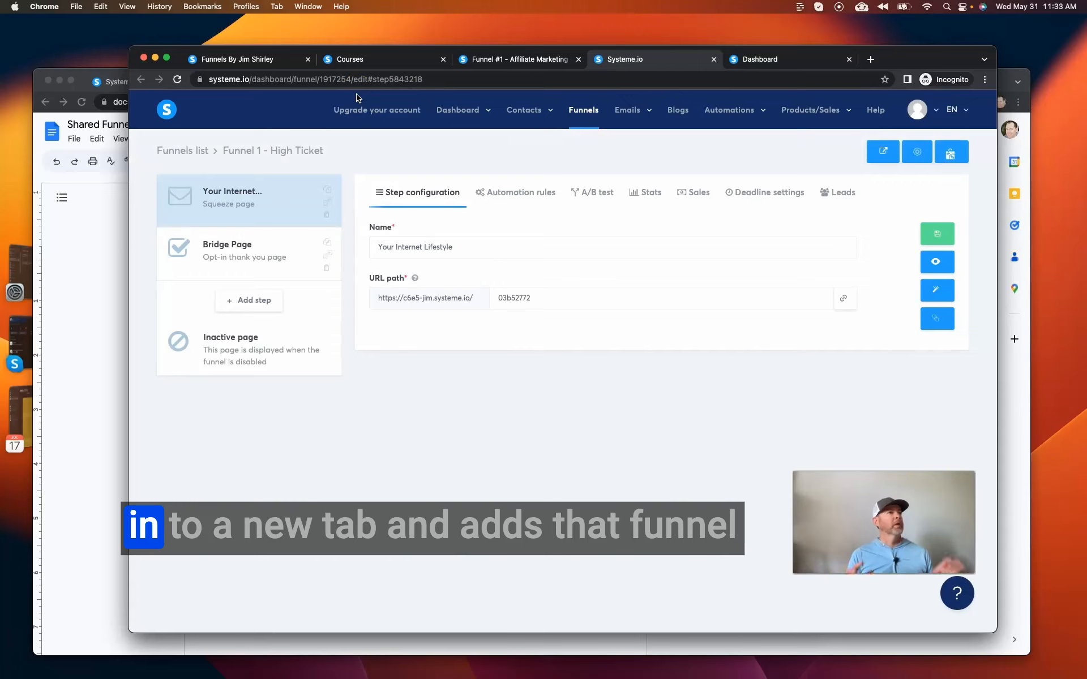
{"action": "mouse_move", "coordinate": [620, 118]}
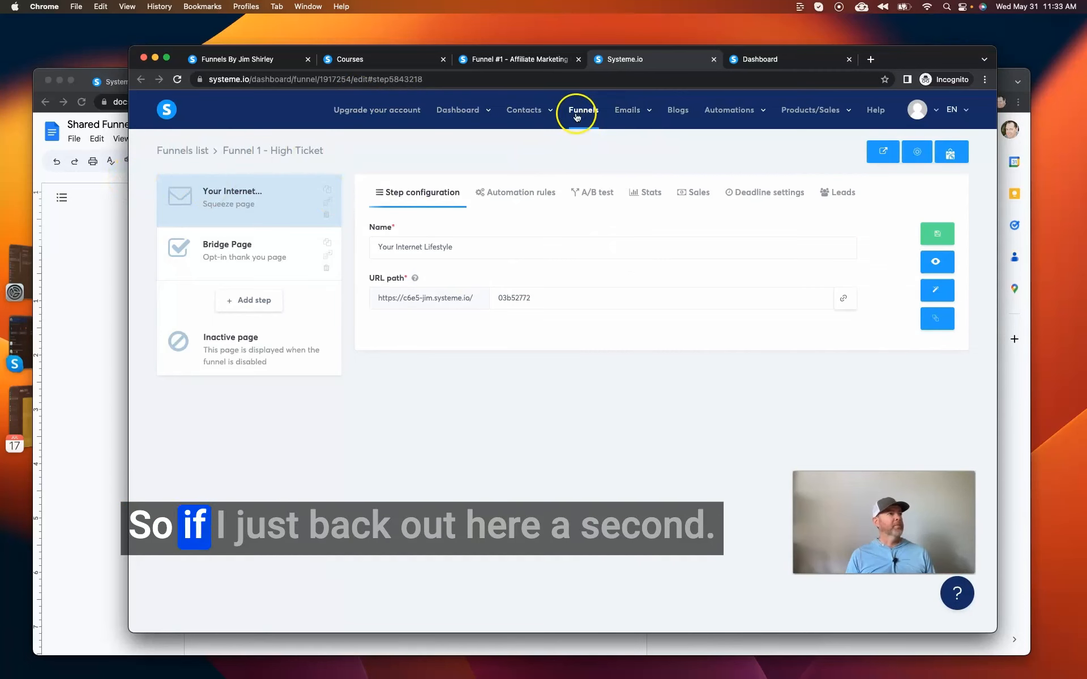
{"action": "left_click", "coordinate": [583, 109]}
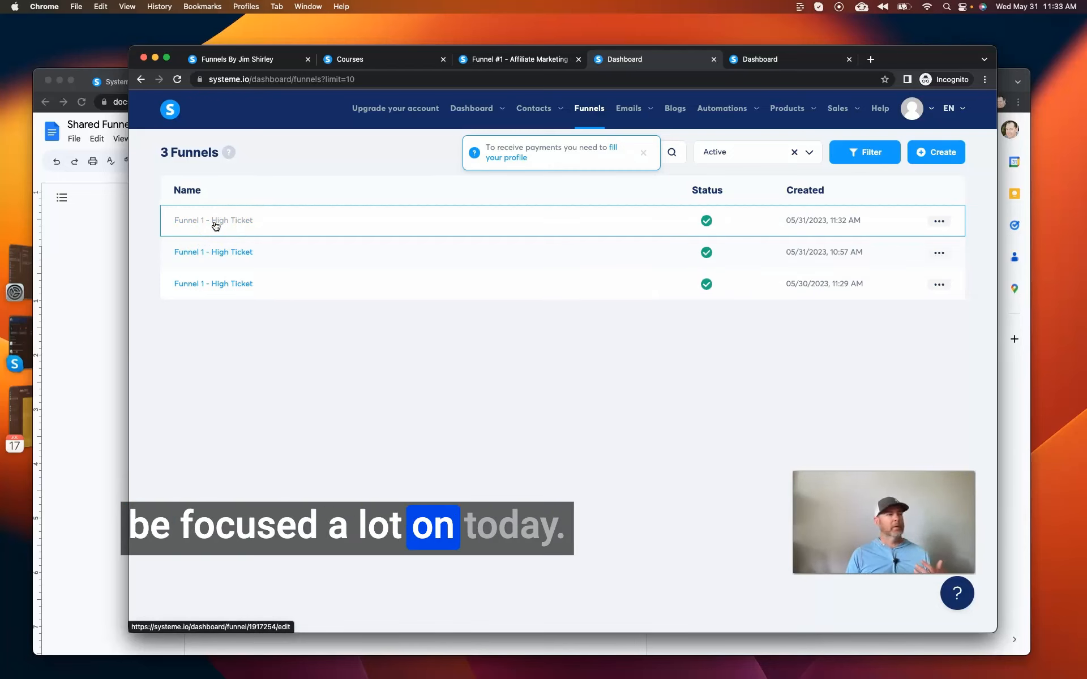
Switch to Google Docs and read through the Shared Funnel Update Checklist.
{"action": "left_click", "coordinate": [93, 241]}
{"action": "left_click", "coordinate": [592, 265]}
{"action": "left_click", "coordinate": [452, 285]}
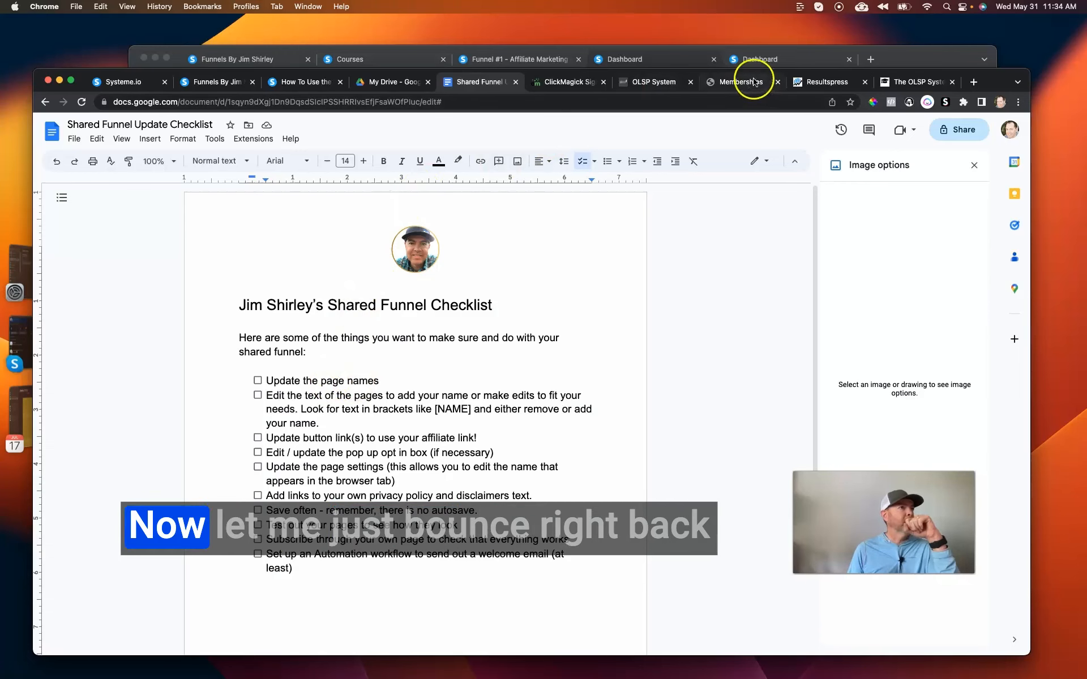
Return to the systeme.io funnels list and open the newest "Funnel 1 - High Ticket" at its squeeze page step.
{"action": "left_click", "coordinate": [638, 60]}
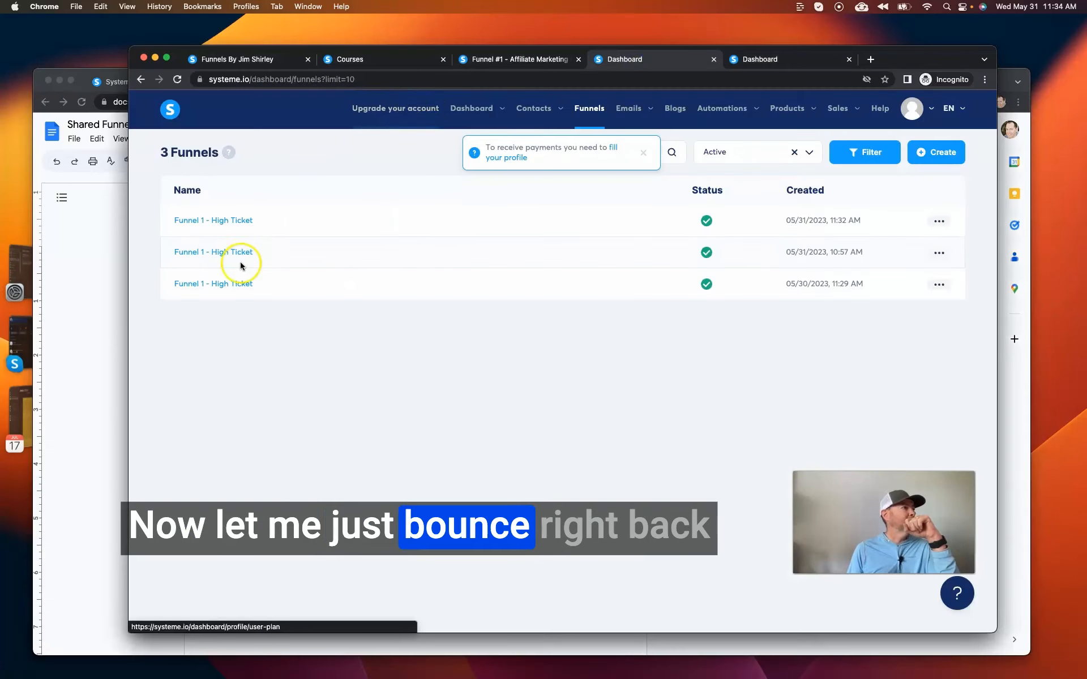
{"action": "left_click", "coordinate": [209, 220]}
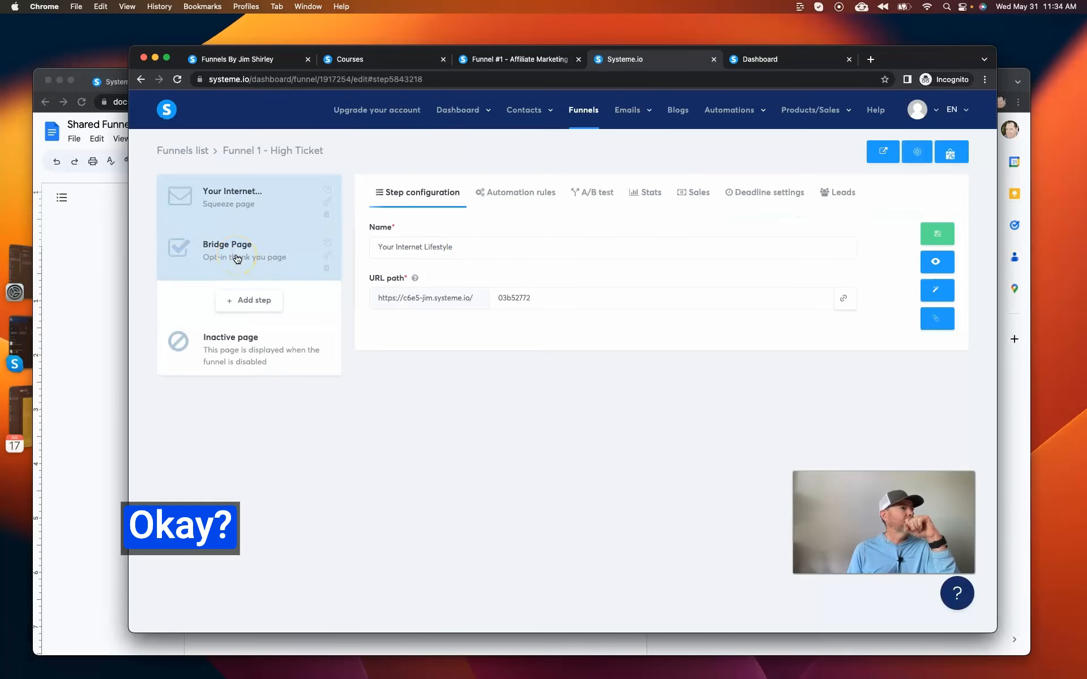
{"action": "left_click", "coordinate": [216, 199]}
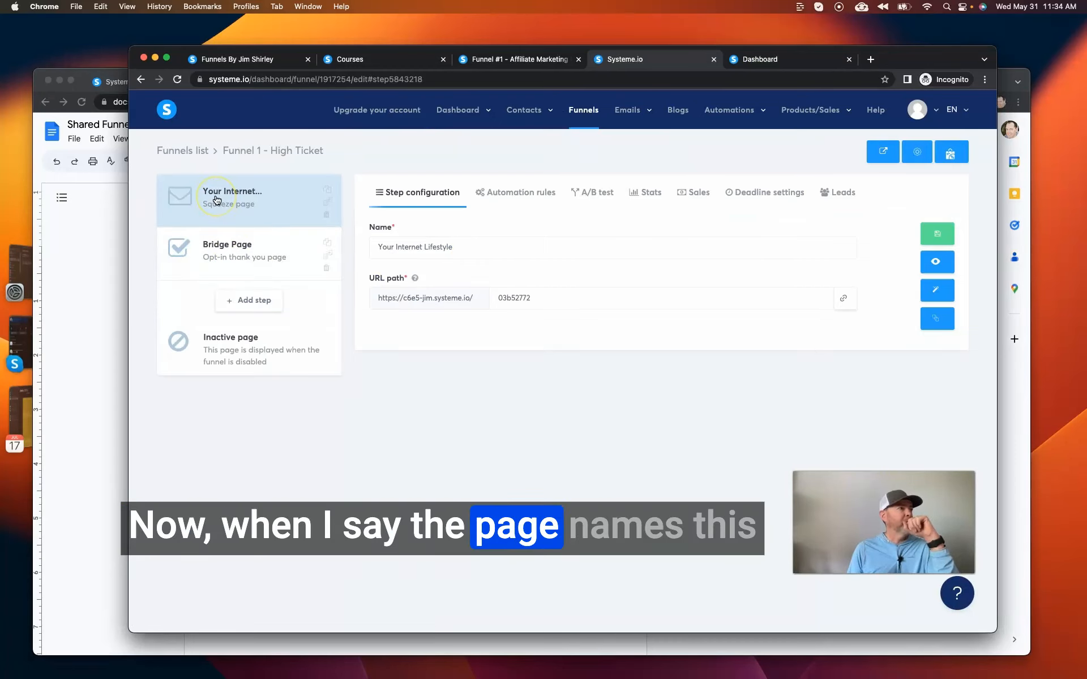
Rename the squeeze page step to "You should name this" and save the step configuration.
{"action": "left_click", "coordinate": [409, 231]}
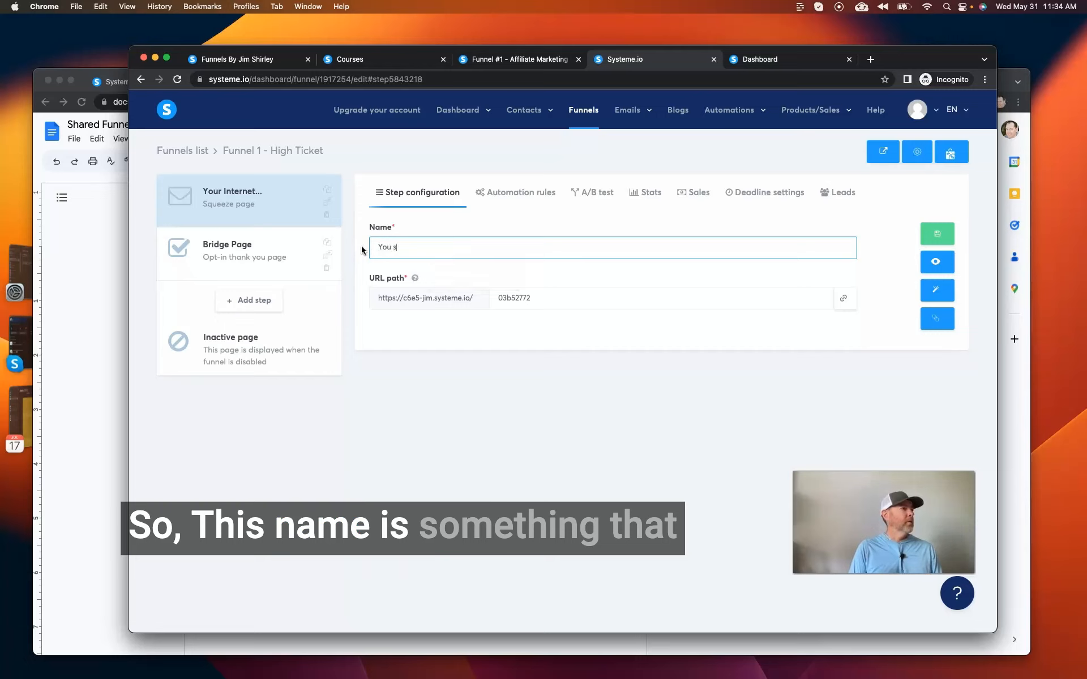
{"action": "type", "text": "ould"}
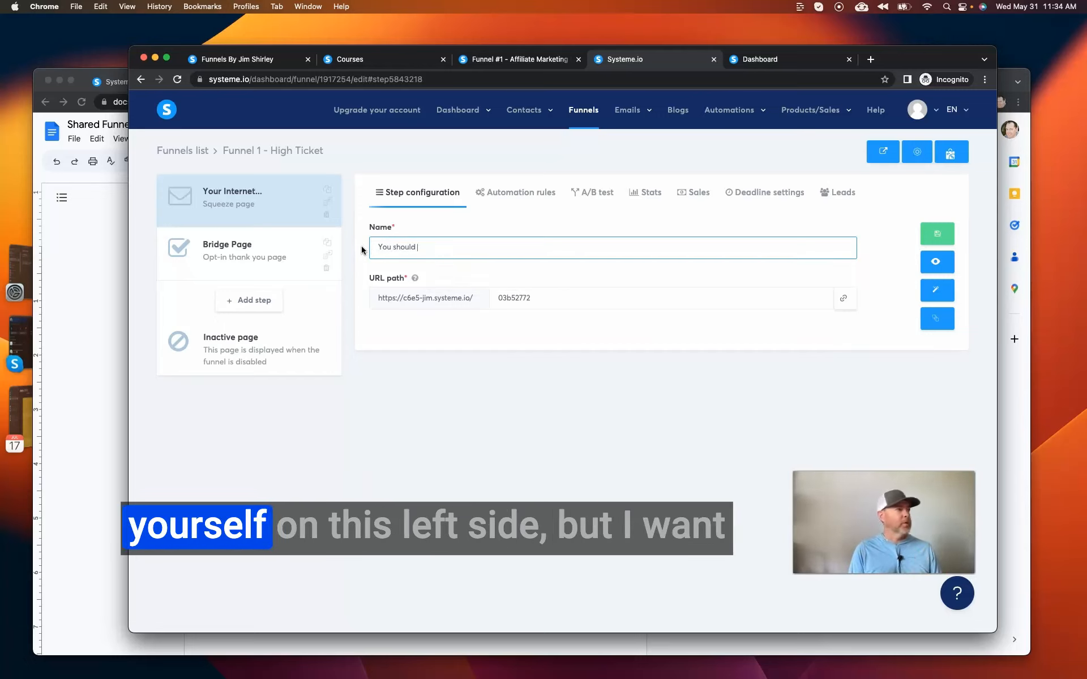
{"action": "type", "text": " j"}
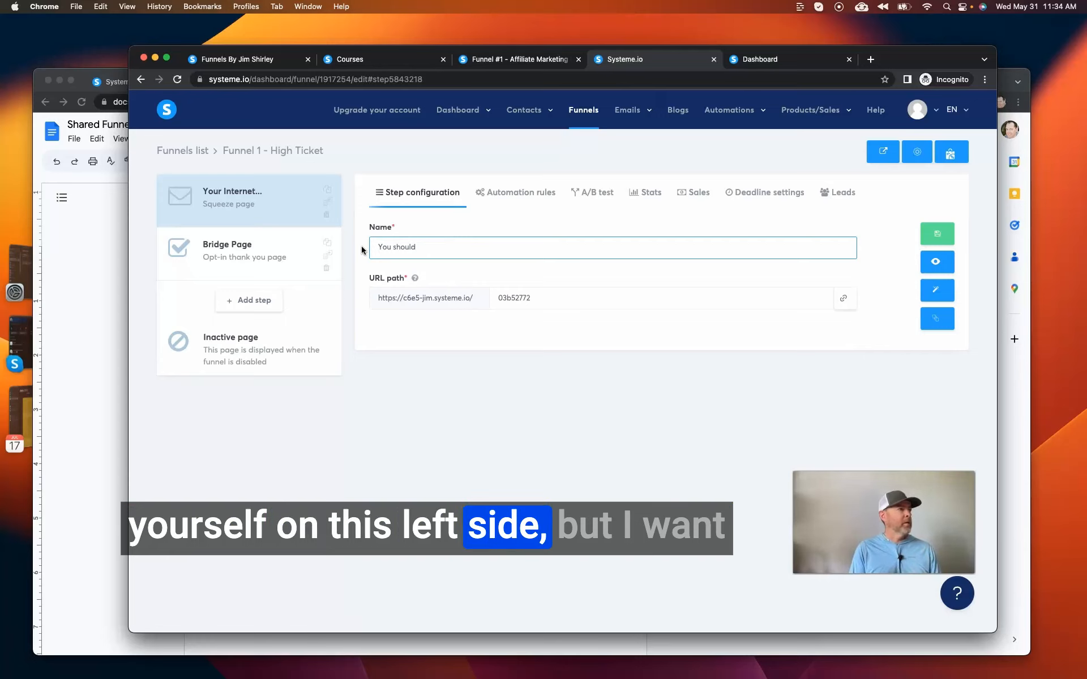
{"action": "type", "text": "ame this"}
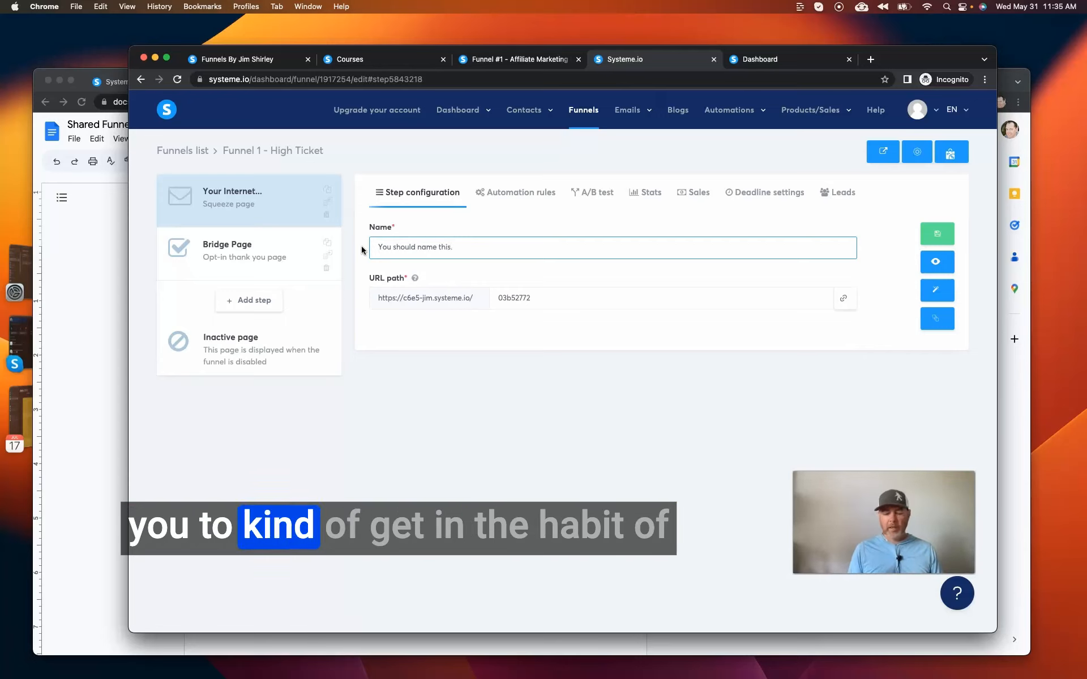
{"action": "double_click", "coordinate": [542, 298]}
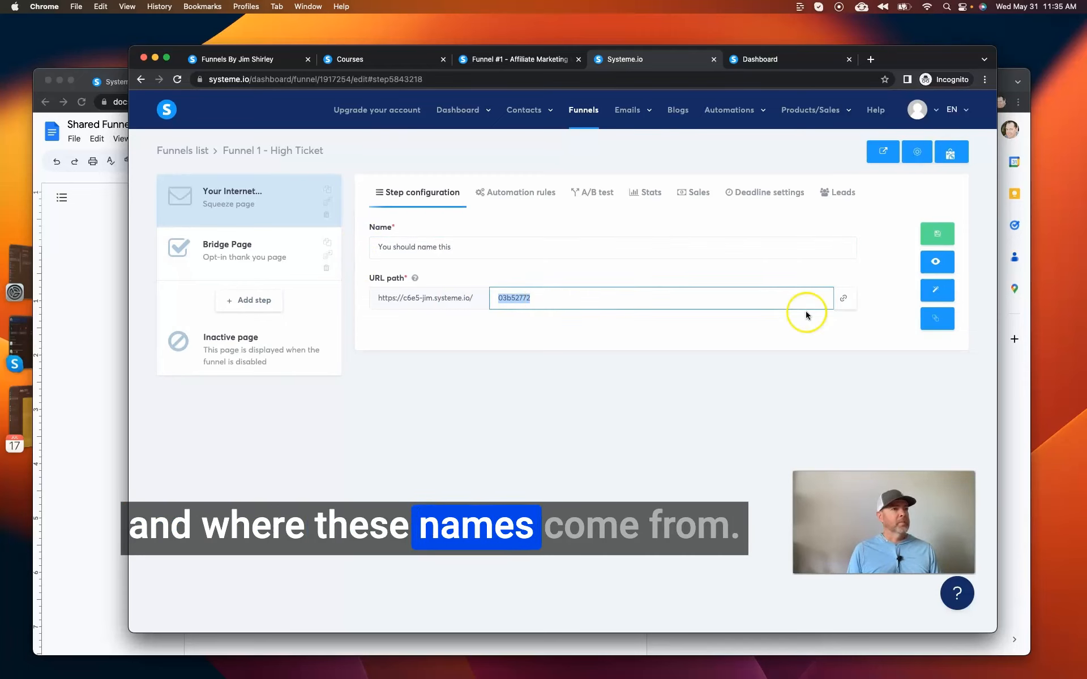
{"action": "left_click", "coordinate": [637, 328]}
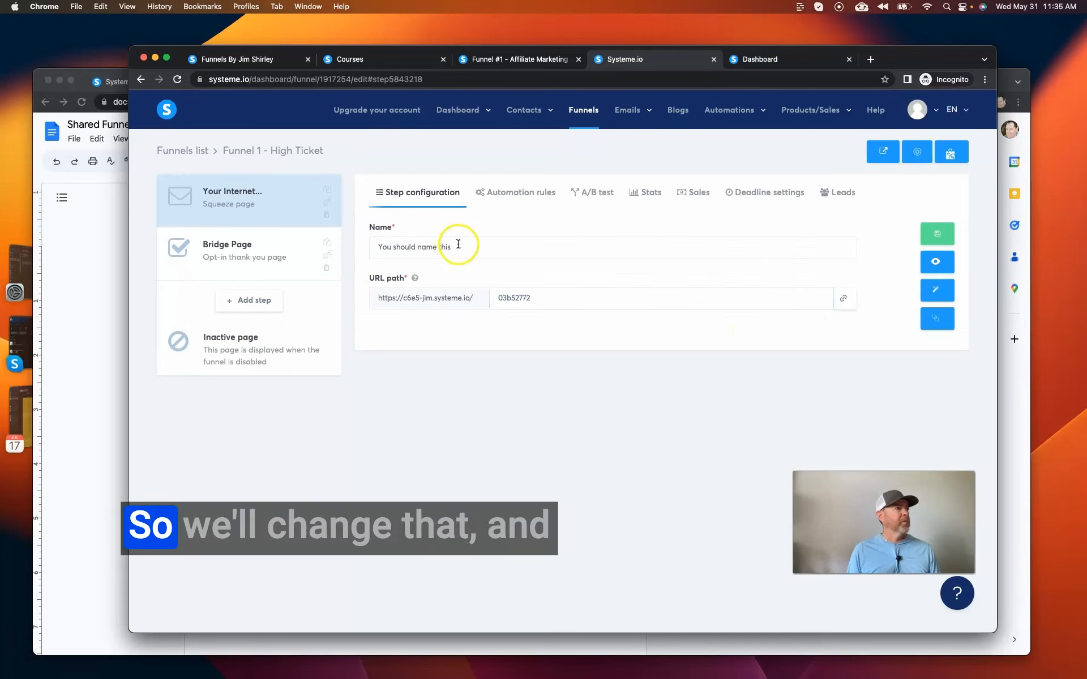
{"action": "left_click", "coordinate": [938, 237]}
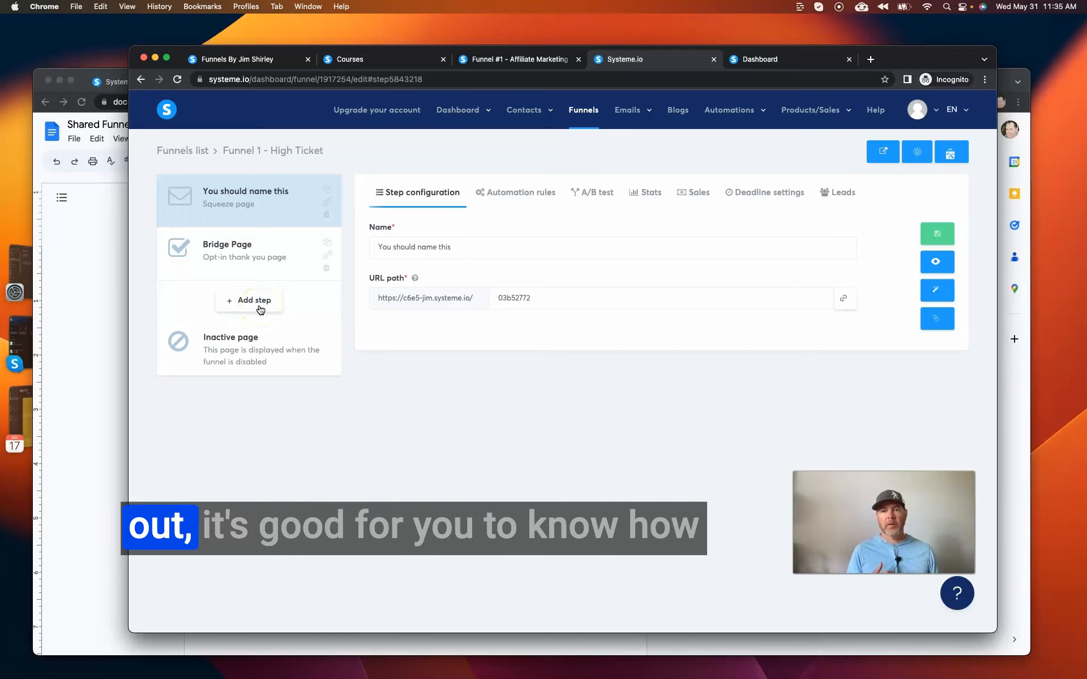
{"action": "left_click", "coordinate": [478, 254]}
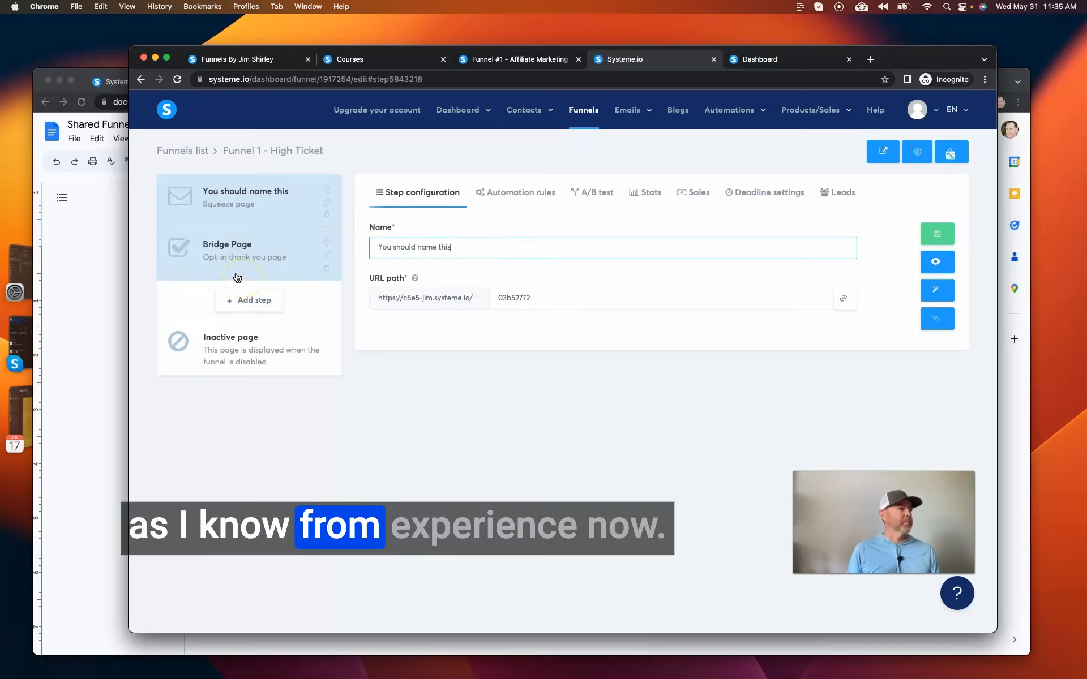
Switch to the Google Docs checklist and review the item that follows updating the page names.
{"action": "left_click", "coordinate": [102, 279]}
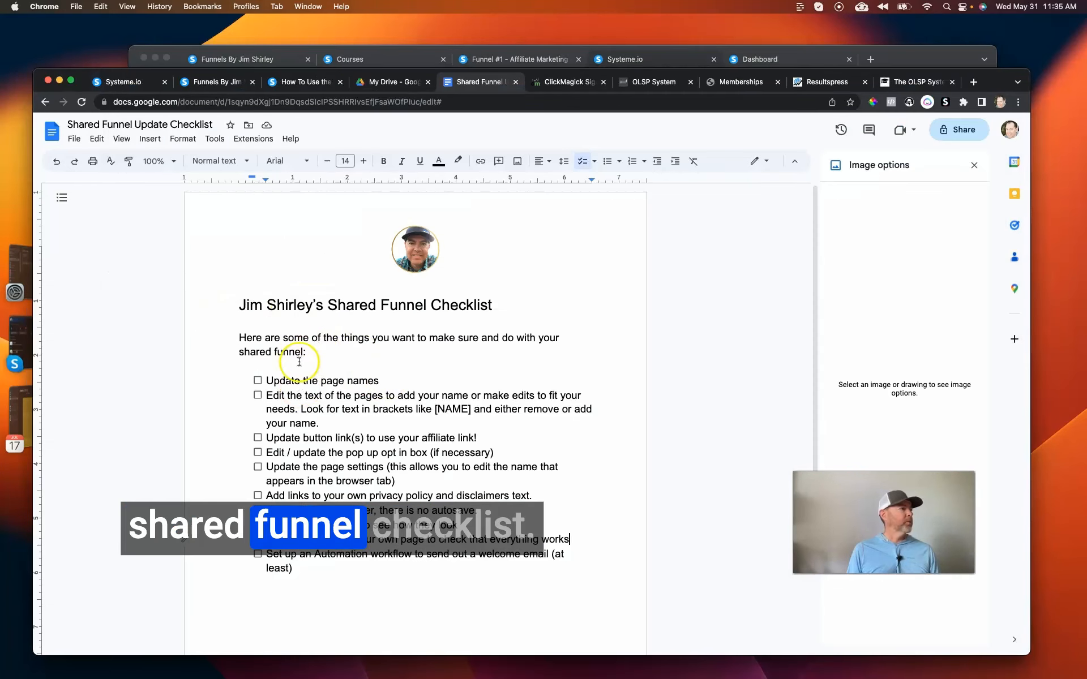
{"action": "scroll", "coordinate": [297, 361], "scroll_direction": "down", "scroll_amount": 2}
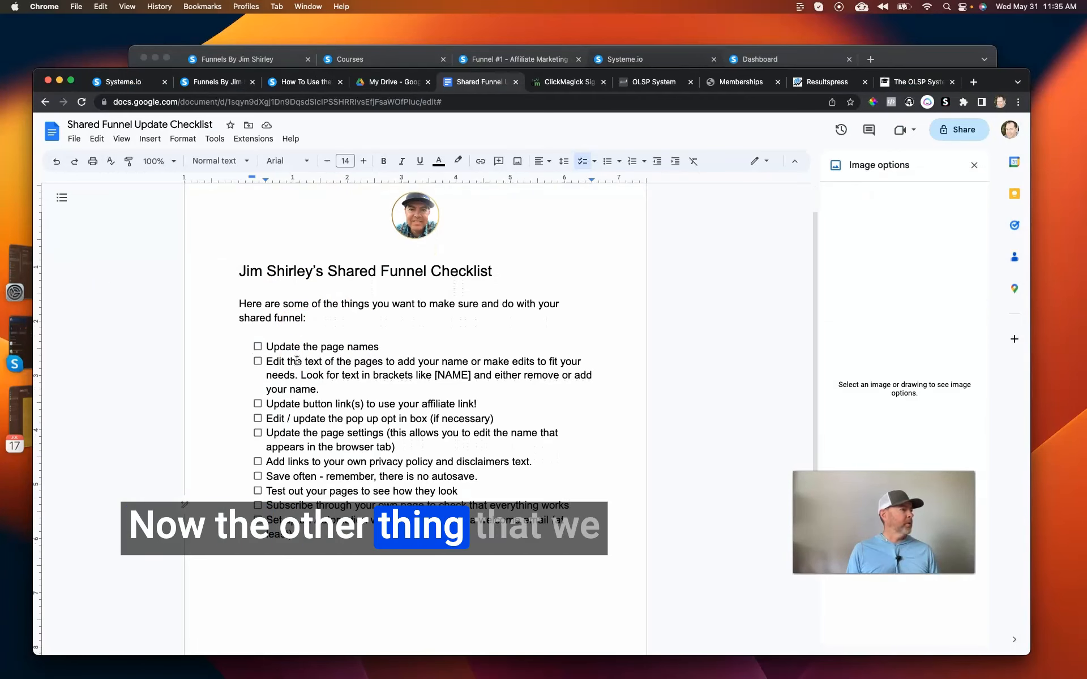
{"action": "scroll", "coordinate": [261, 362], "scroll_direction": "up", "scroll_amount": 1}
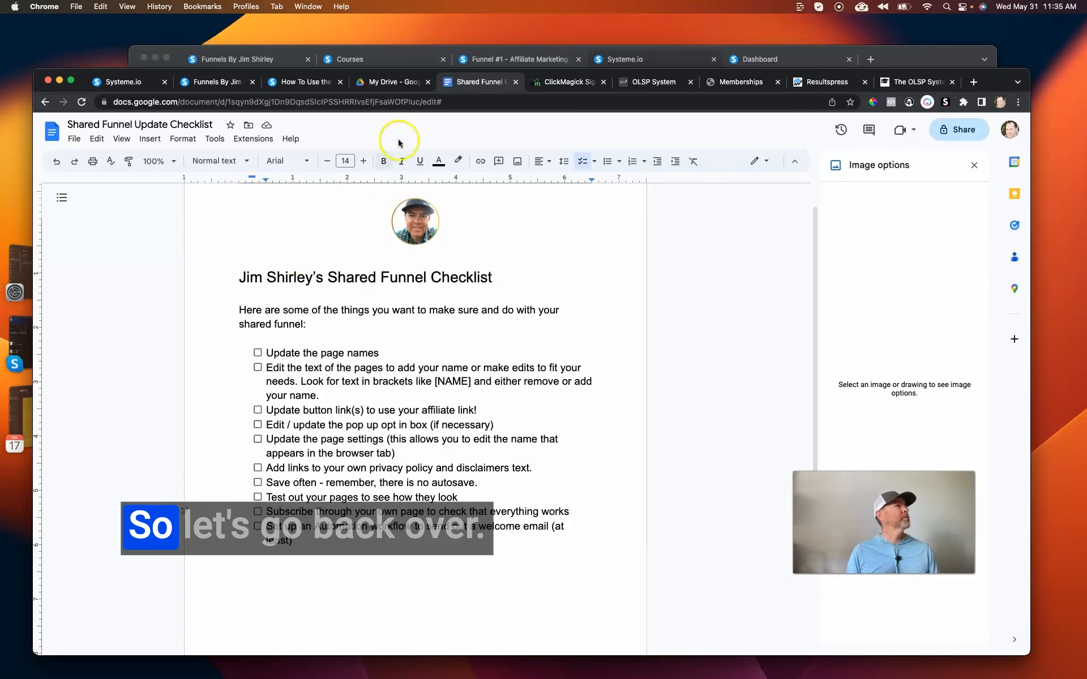
Return to the systeme.io funnel and open its squeeze page in the page editor.
{"action": "left_click", "coordinate": [509, 59]}
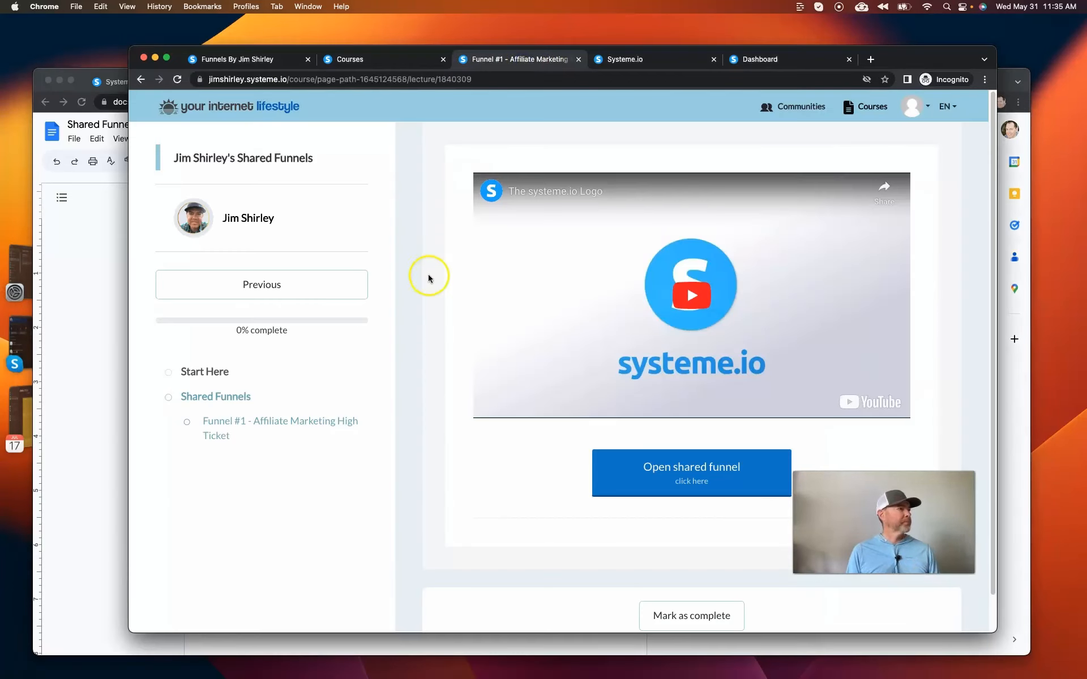
{"action": "left_click", "coordinate": [627, 61]}
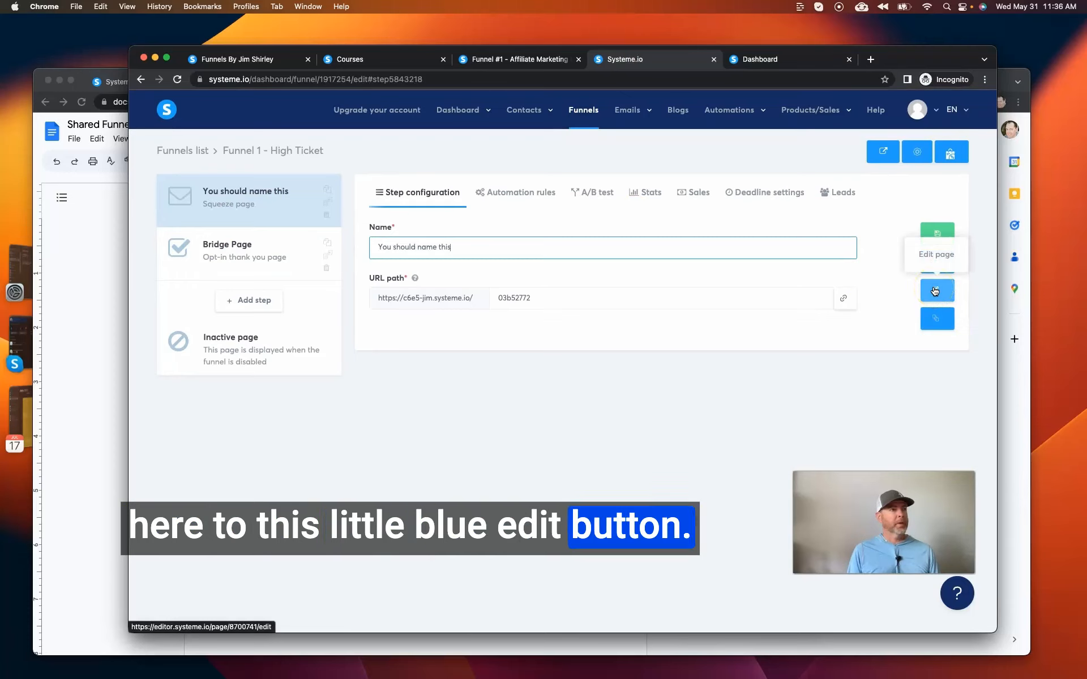
{"action": "left_click", "coordinate": [261, 211]}
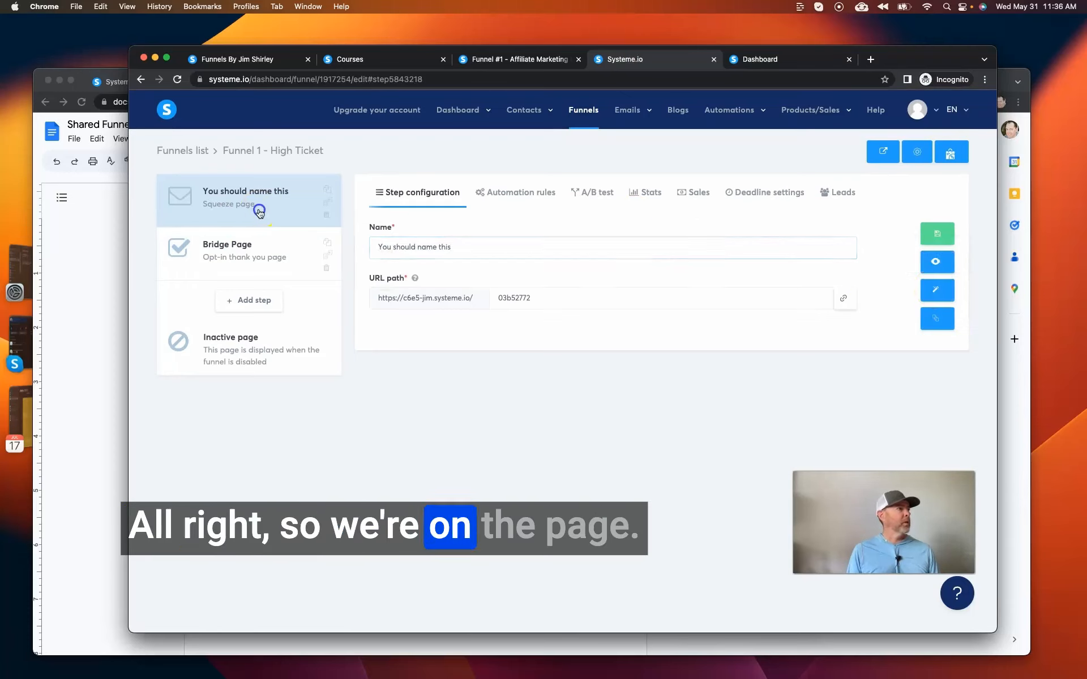
{"action": "left_click", "coordinate": [935, 289]}
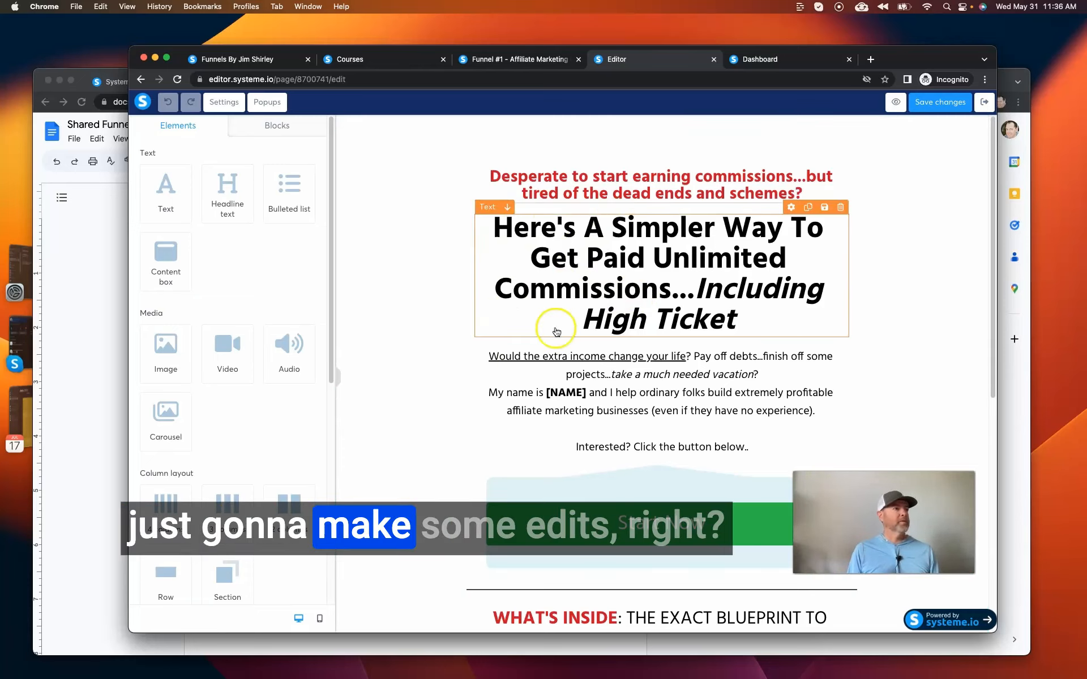
Select the [NAME] placeholder in the squeeze page's introductory paragraph.
{"action": "left_click", "coordinate": [552, 392]}
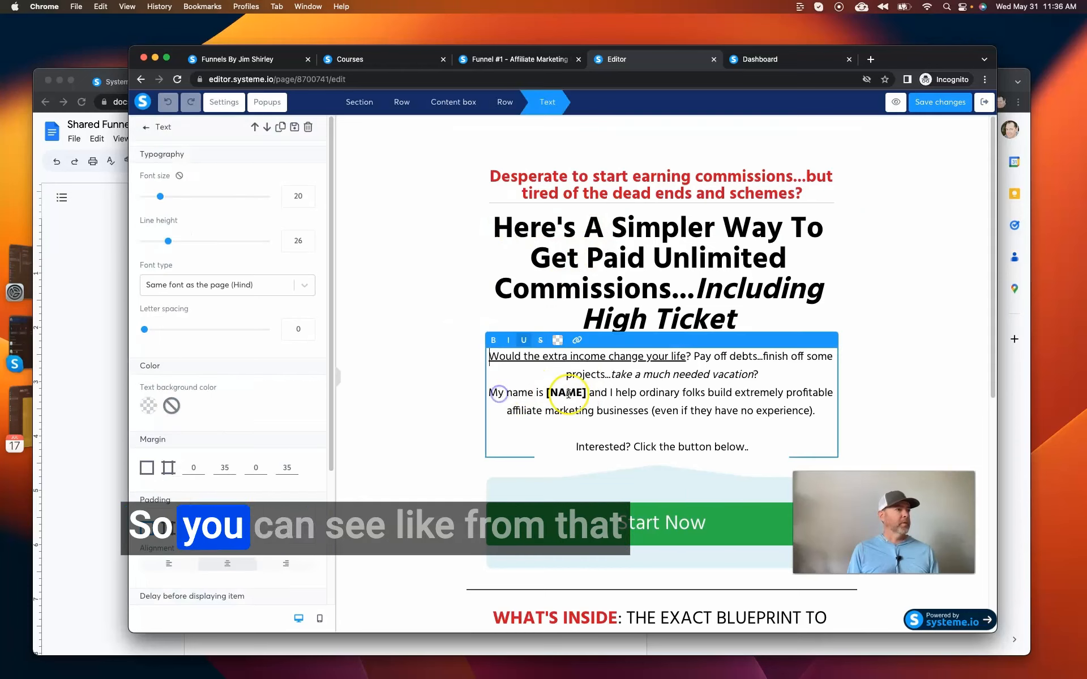
{"action": "left_click", "coordinate": [587, 392]}
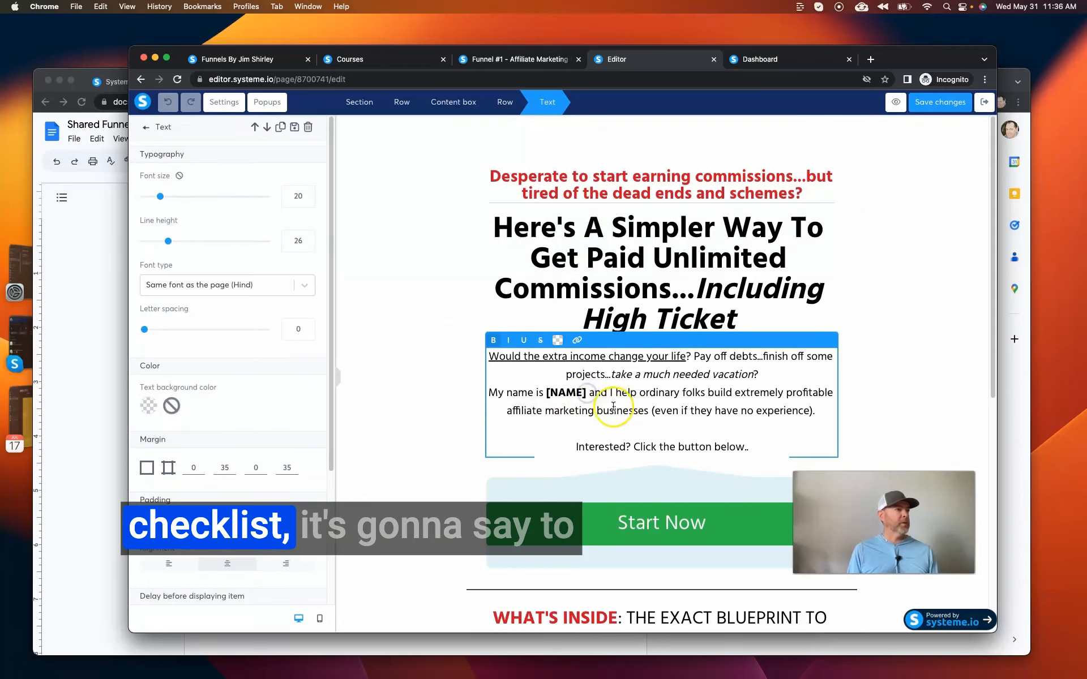
{"action": "left_click", "coordinate": [582, 393]}
{"action": "left_click_drag", "start_coordinate": [566, 392], "coordinate": [542, 392]}
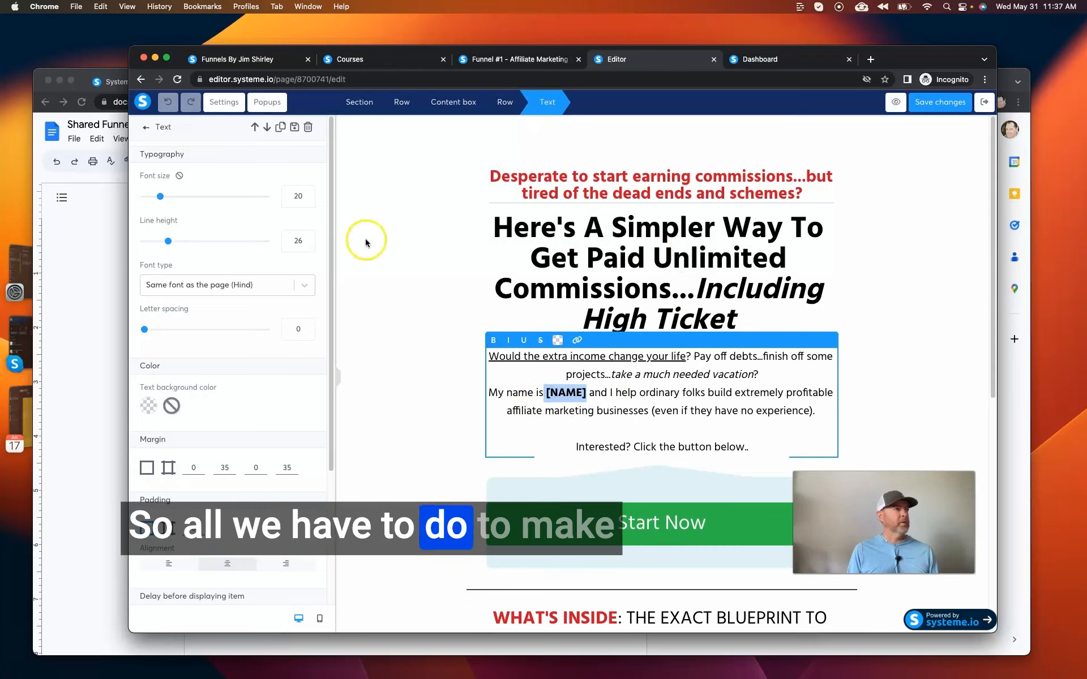
Replace the word "Simpler" with "Easier" in the squeeze page's main headline.
{"action": "left_click", "coordinate": [650, 232]}
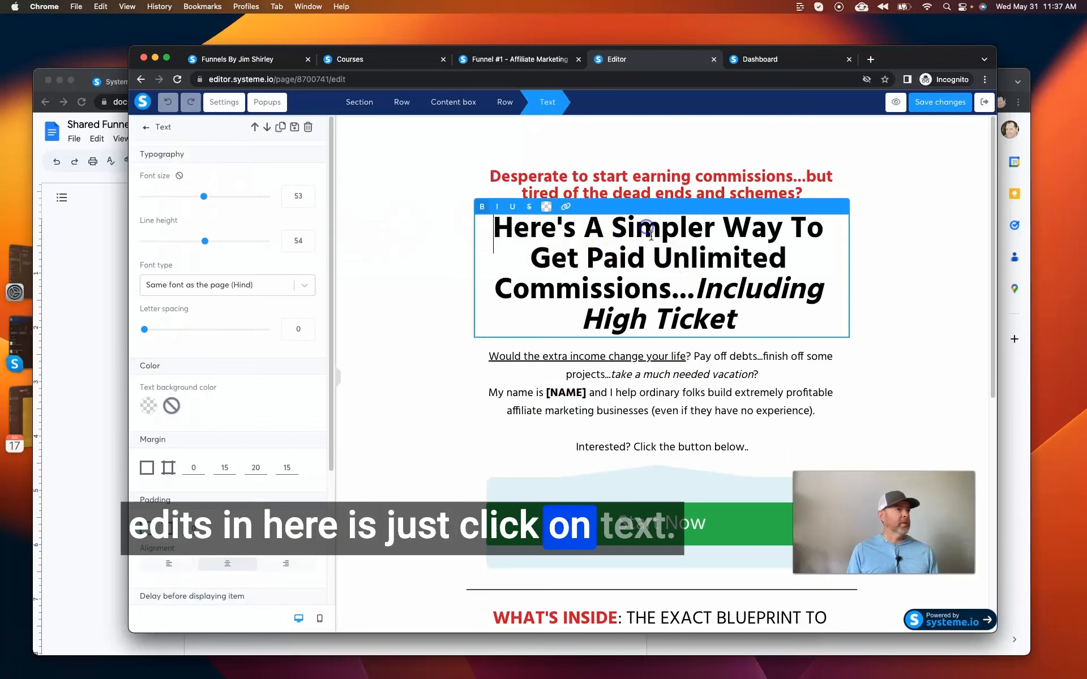
{"action": "left_click_drag", "start_coordinate": [613, 229], "coordinate": [713, 230]}
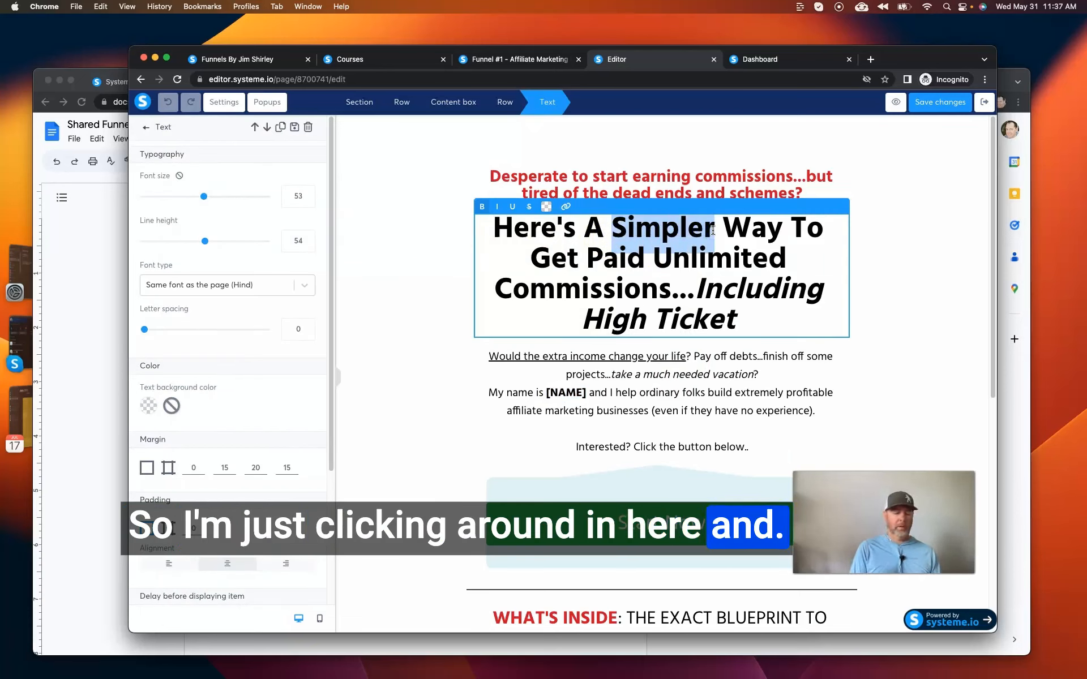
{"action": "type", "text": "Easier"}
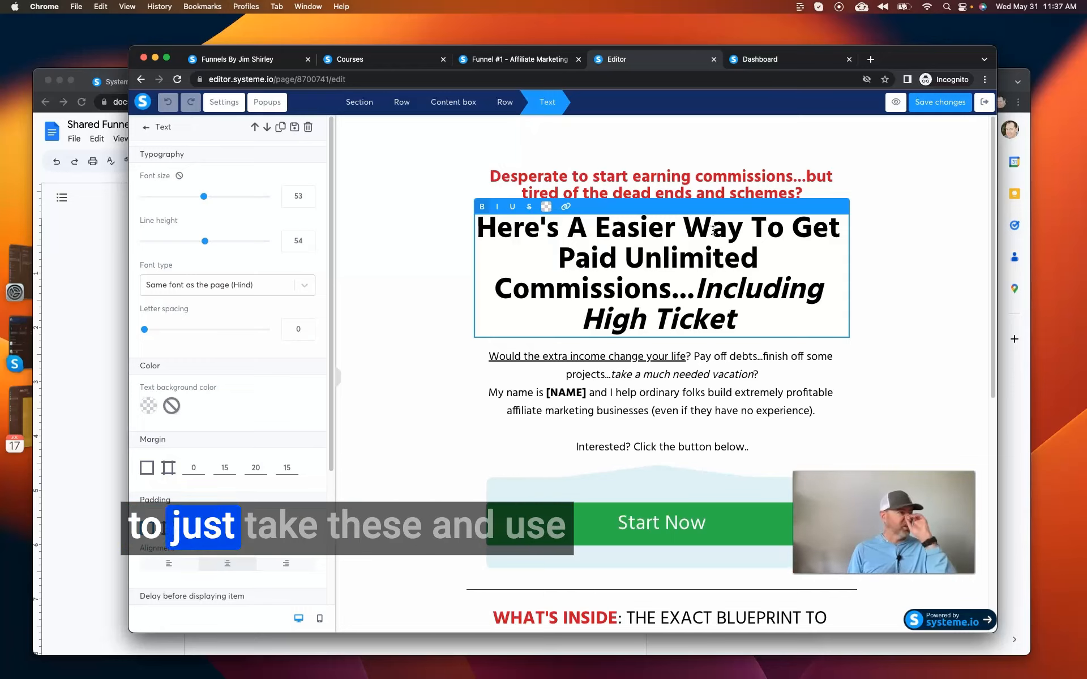
{"action": "left_click", "coordinate": [703, 242]}
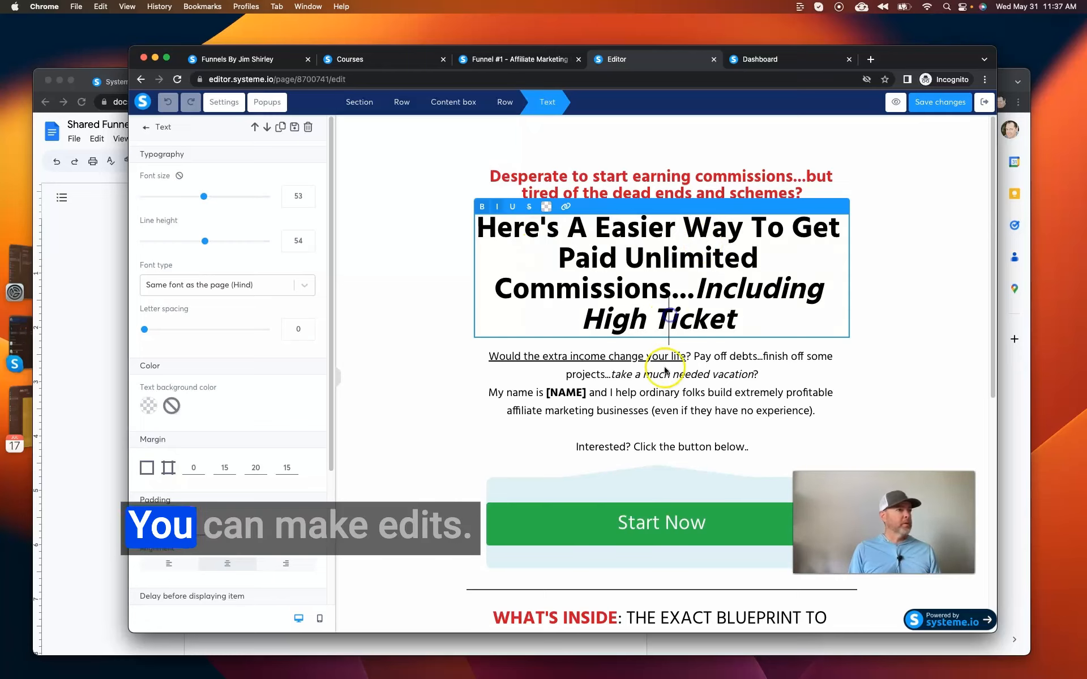
Replace the [NAME] placeholder in the introductory paragraph with the page owner's first name and save the page changes.
{"action": "left_click", "coordinate": [550, 406]}
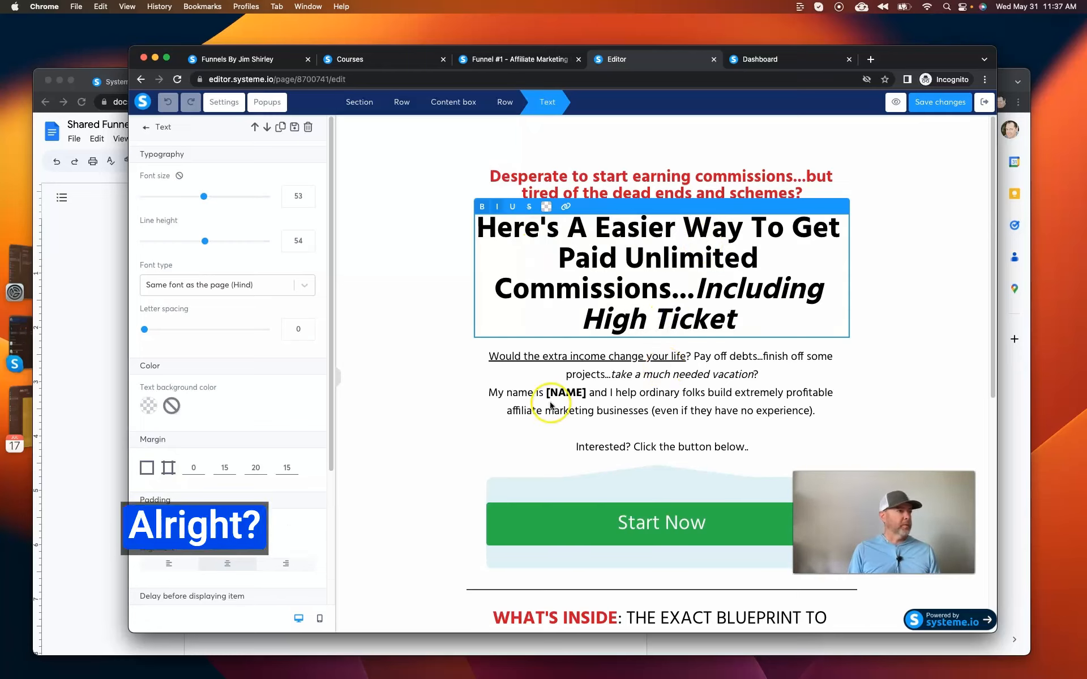
{"action": "double_click", "coordinate": [586, 393]}
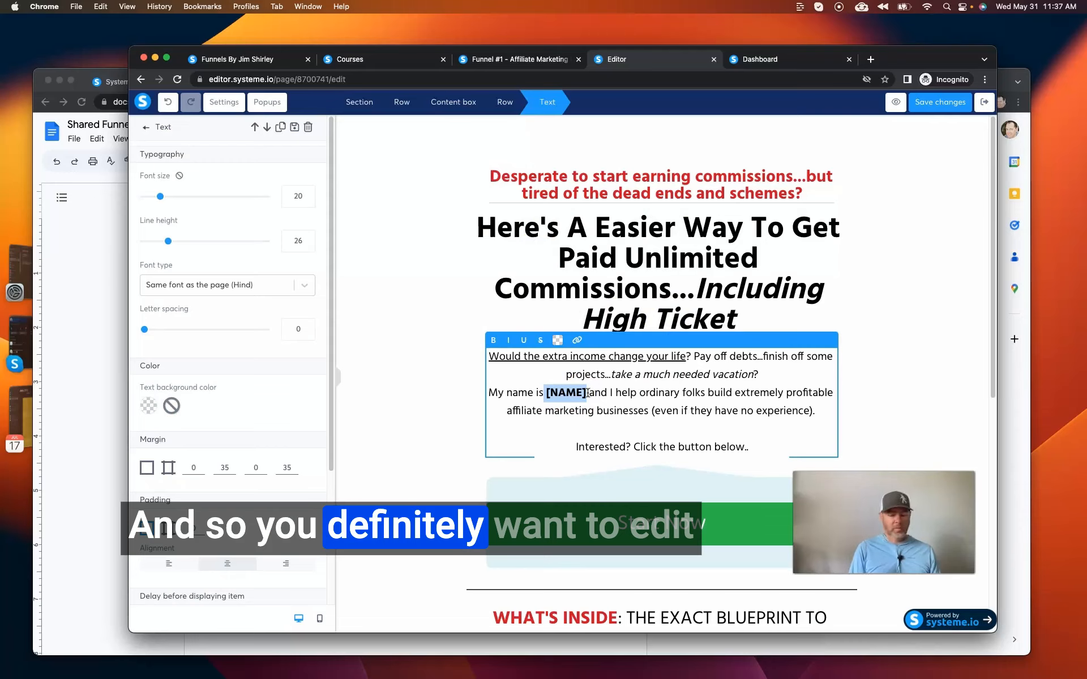
{"action": "type", "text": "Jim"}
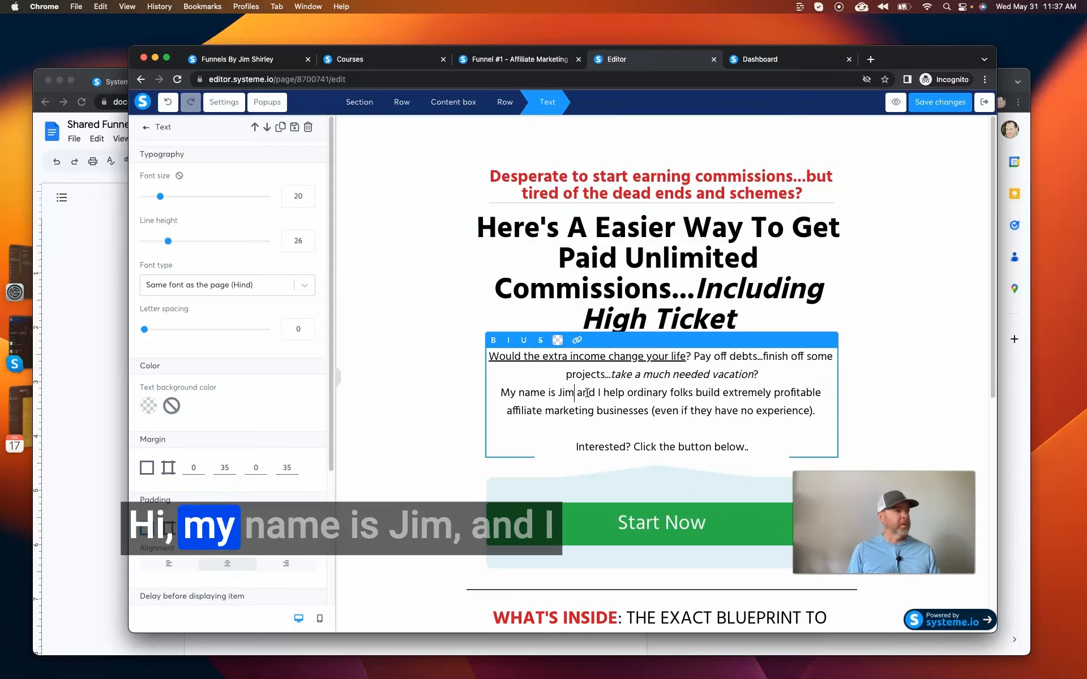
{"action": "left_click", "coordinate": [772, 388]}
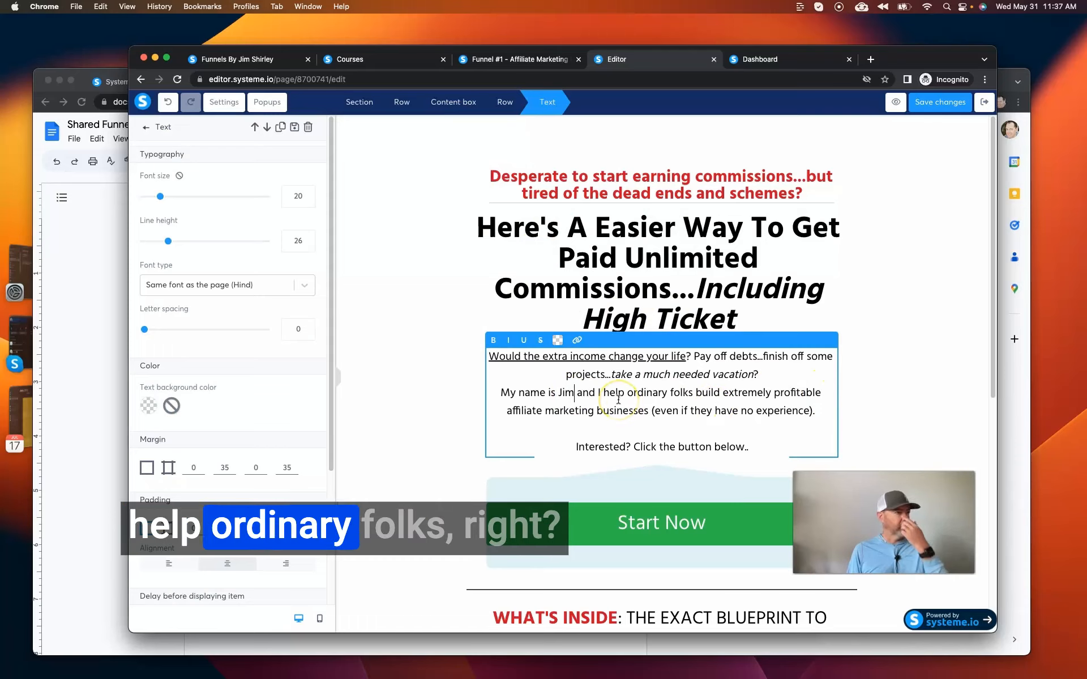
{"action": "left_click", "coordinate": [583, 395]}
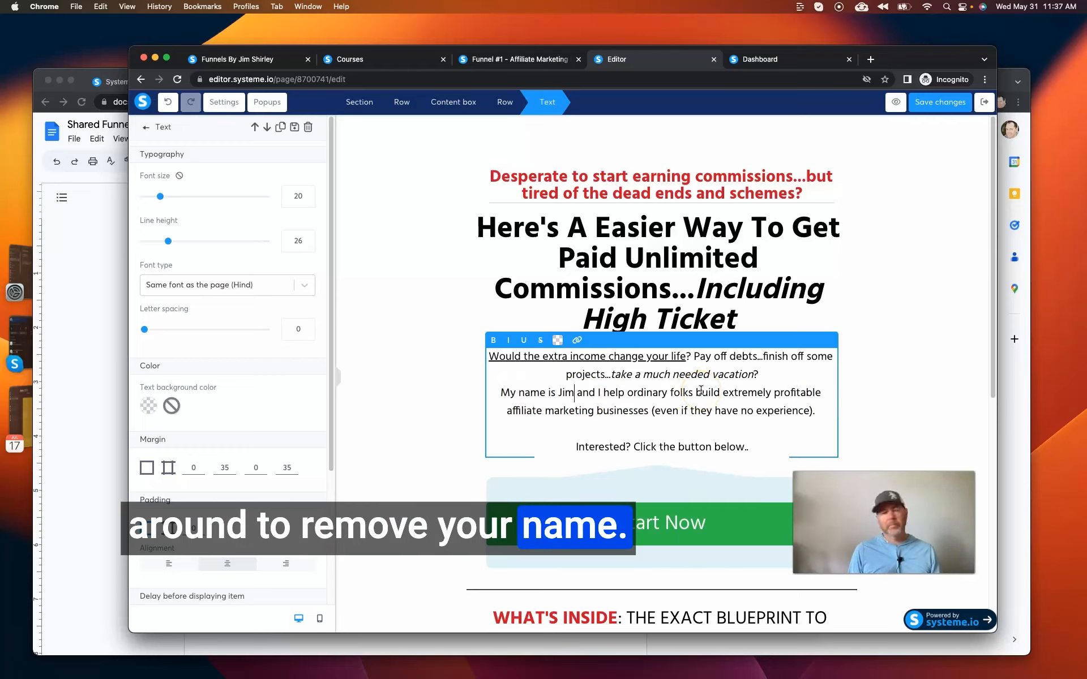
{"action": "left_click", "coordinate": [675, 417]}
{"action": "left_click", "coordinate": [857, 372]}
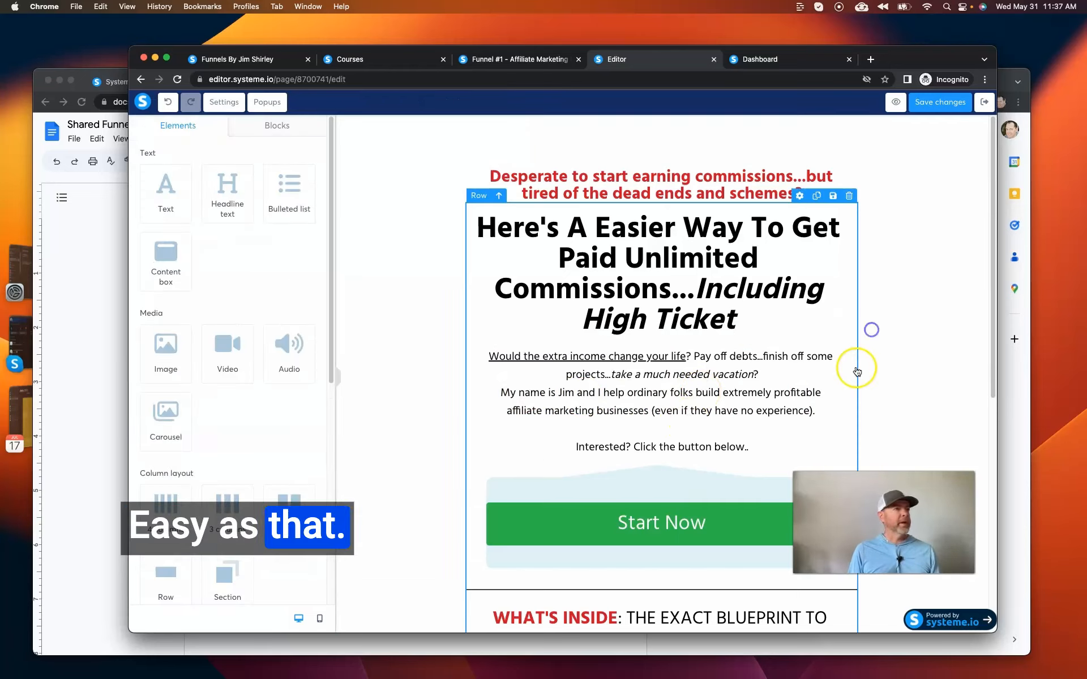
{"action": "left_click", "coordinate": [933, 109]}
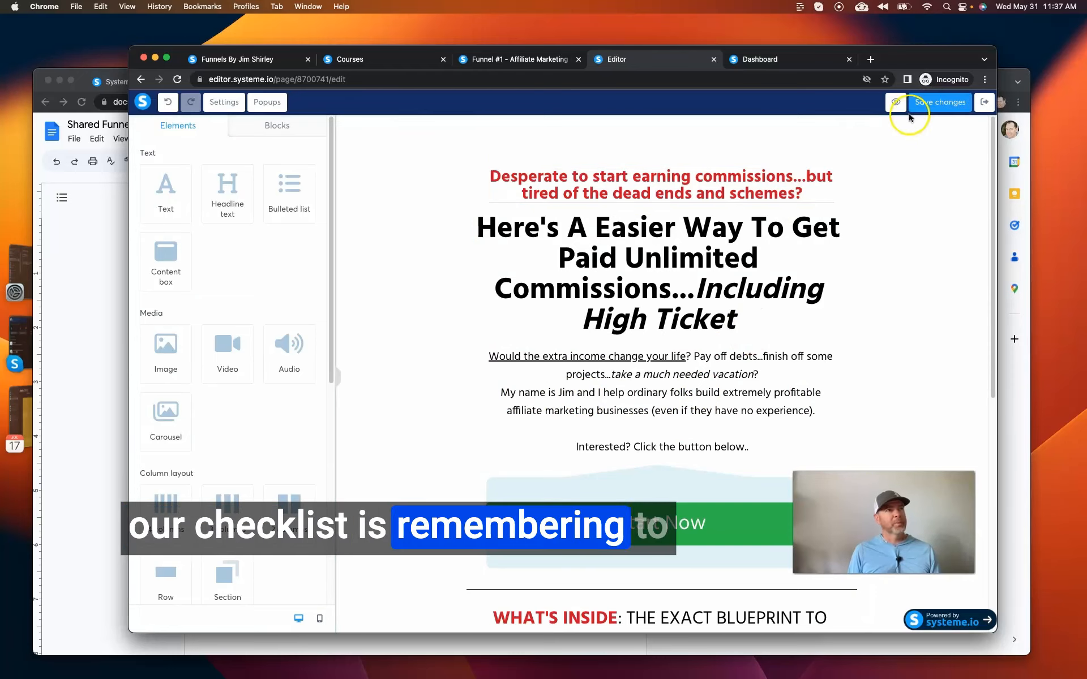
{"action": "left_click", "coordinate": [950, 108]}
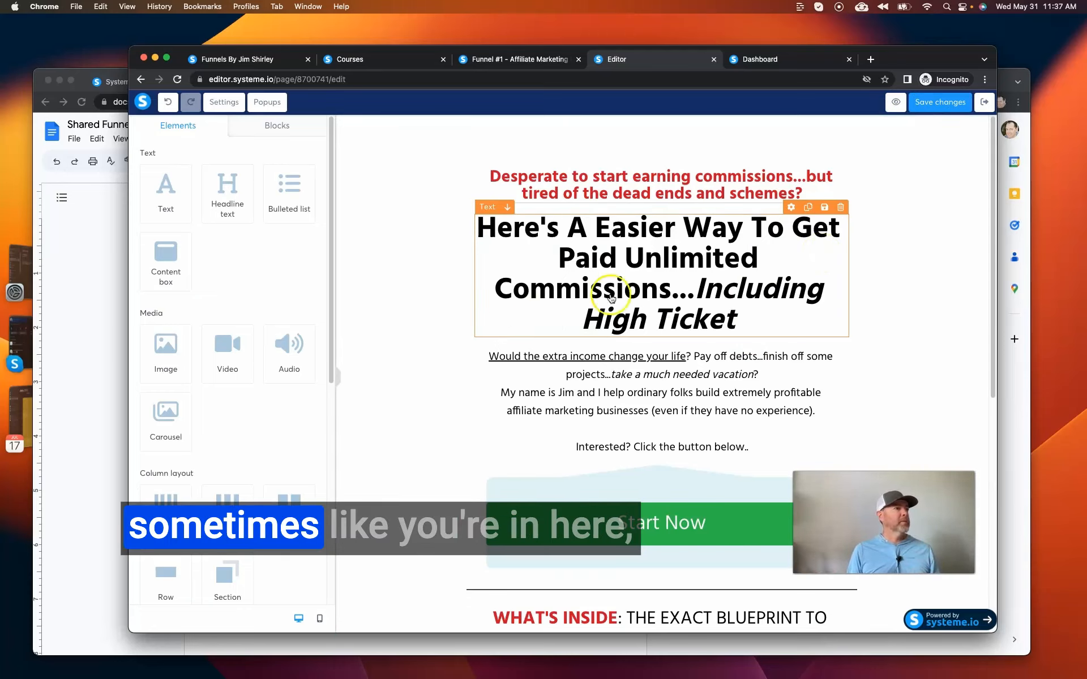
Check the systeme.io funnels list in the other browser tab, return to the squeeze page editor and deselect the headline.
{"action": "left_click", "coordinate": [620, 289]}
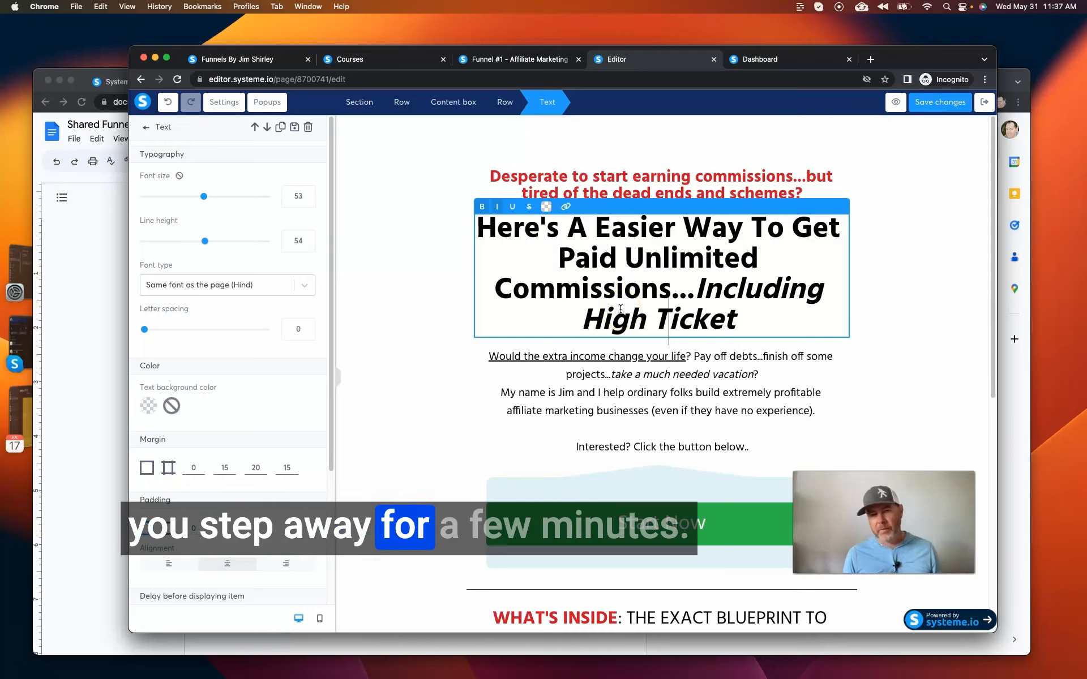
{"action": "left_click", "coordinate": [453, 287]}
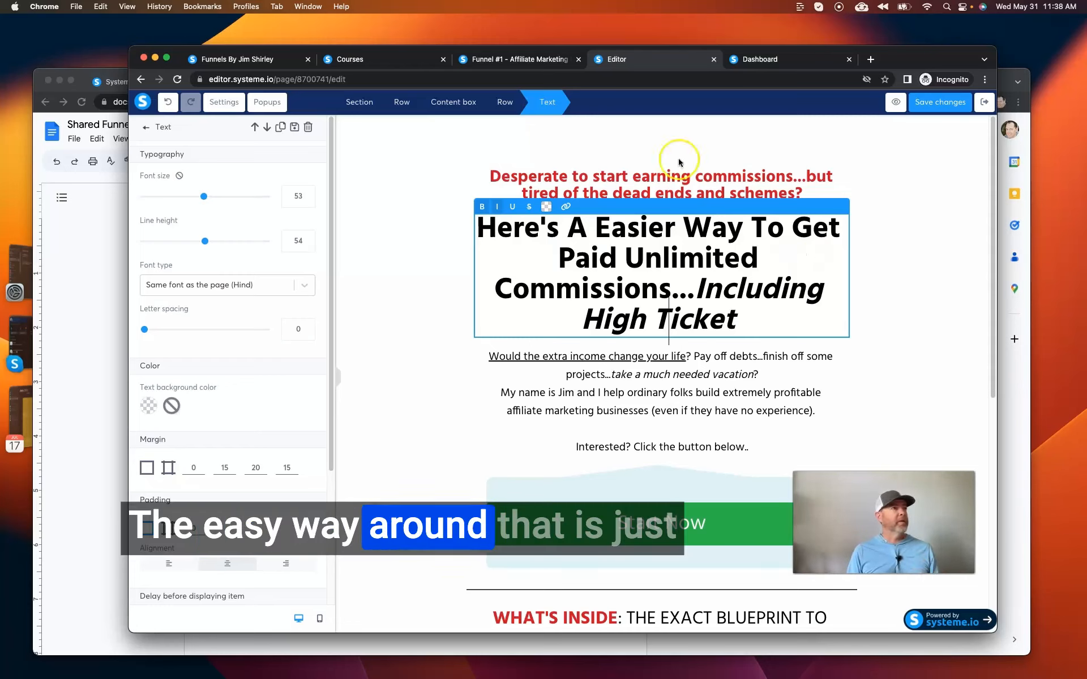
{"action": "left_click", "coordinate": [758, 67]}
{"action": "mouse_move", "coordinate": [741, 110]}
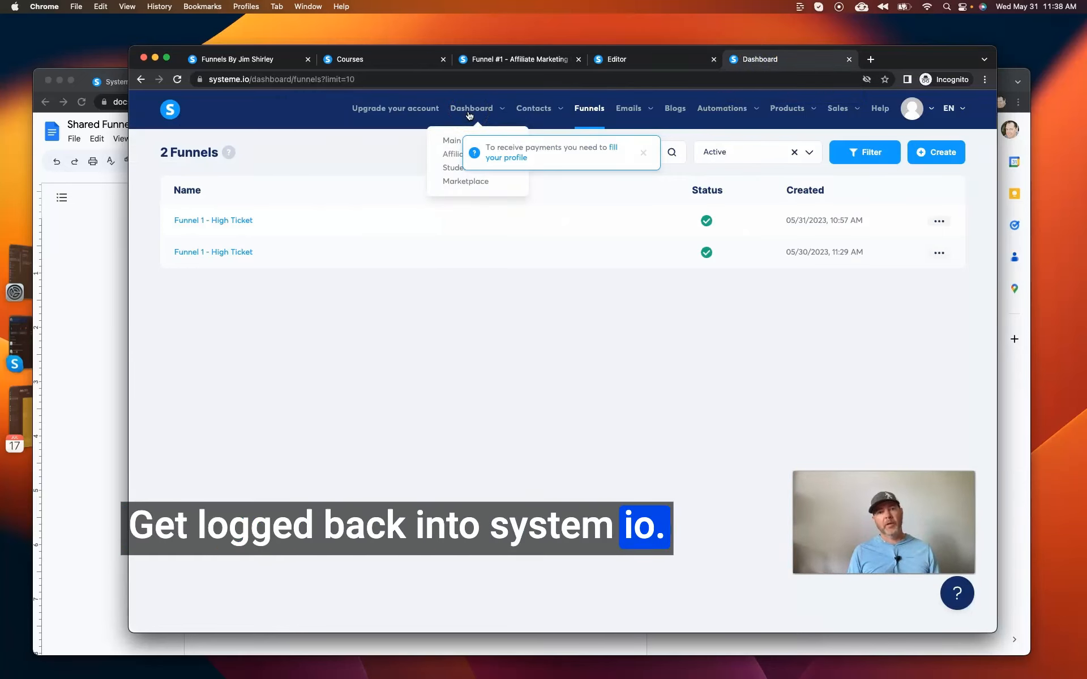
{"action": "left_click", "coordinate": [662, 60]}
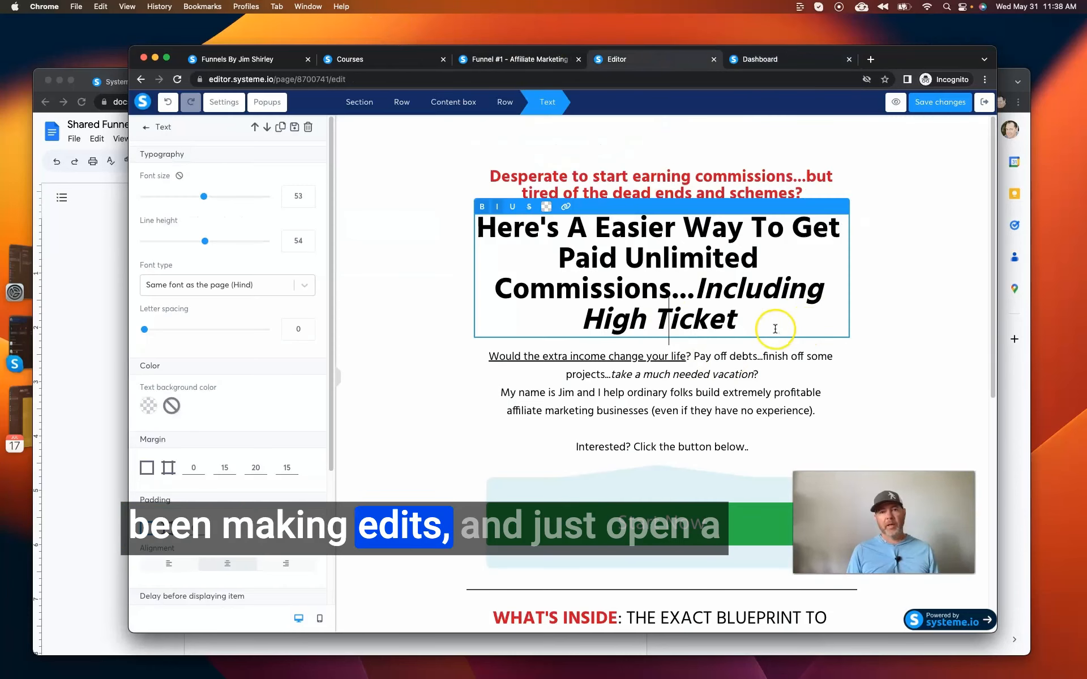
{"action": "left_click", "coordinate": [757, 60]}
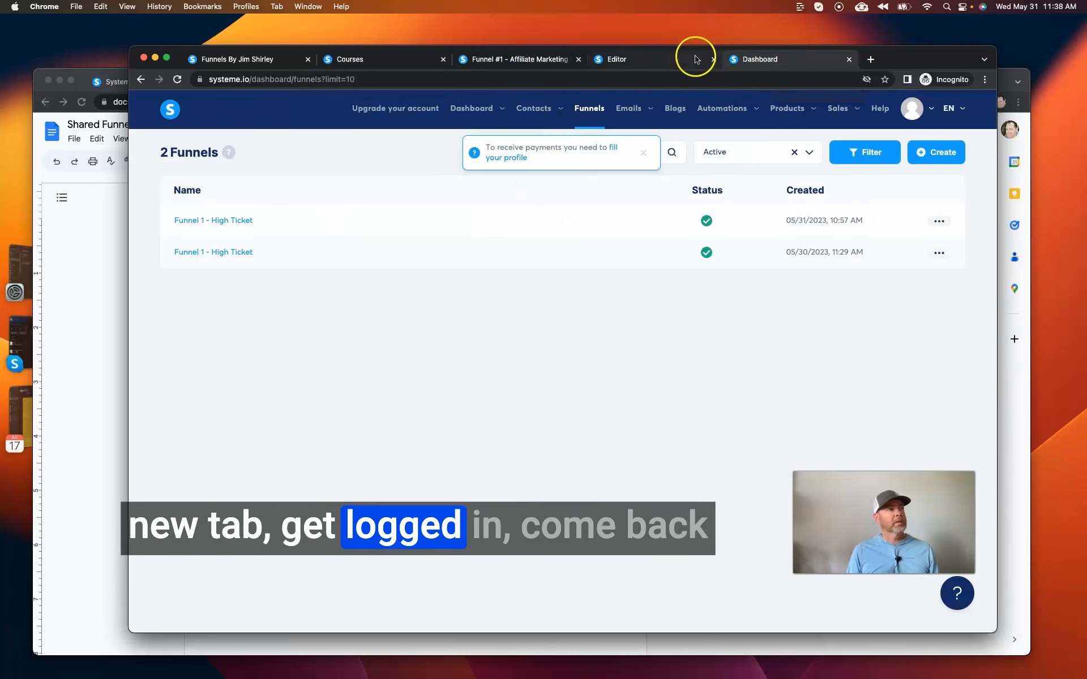
{"action": "left_click", "coordinate": [642, 60]}
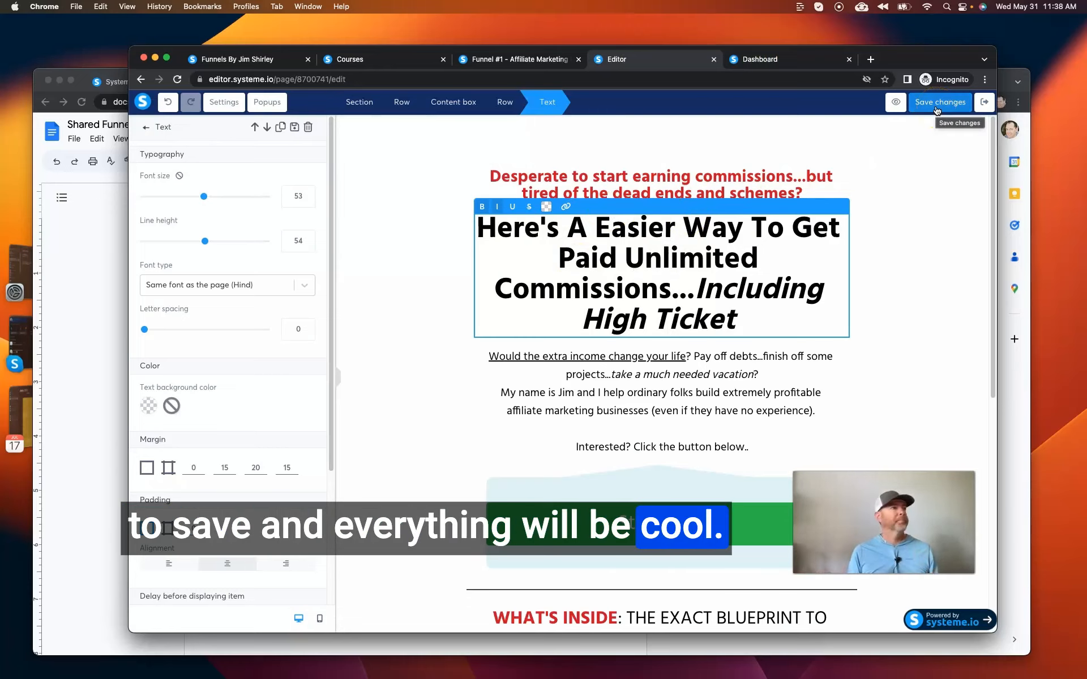
{"action": "left_click", "coordinate": [445, 232]}
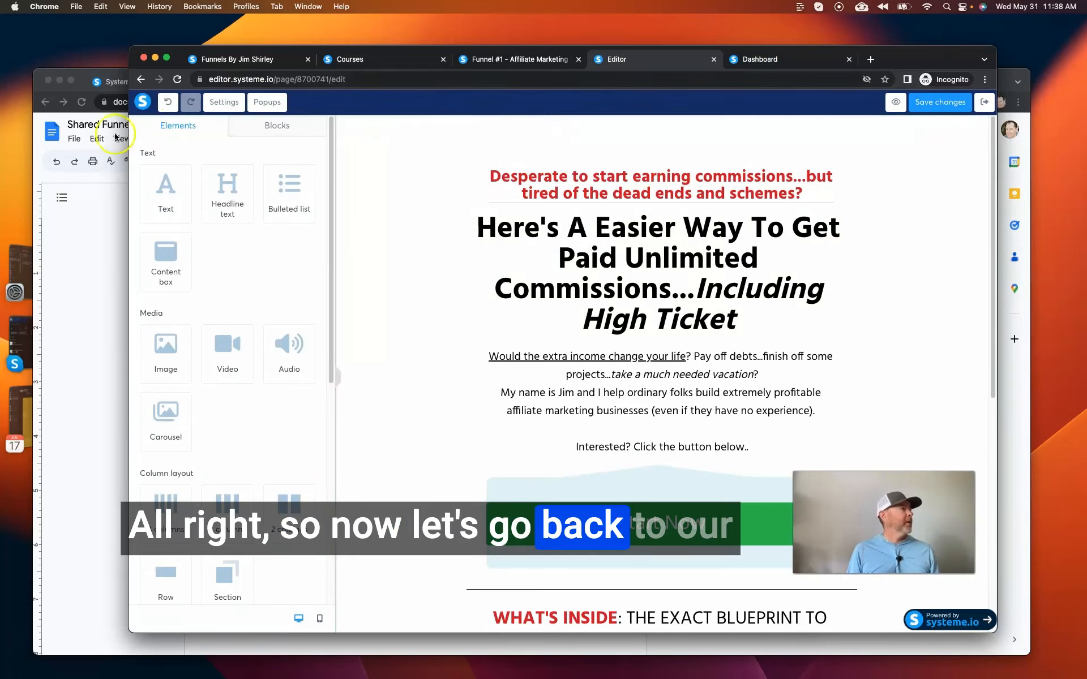
Switch to the Google Docs checklist to review the button link item, and return to the squeeze page editor.
{"action": "left_click", "coordinate": [87, 305]}
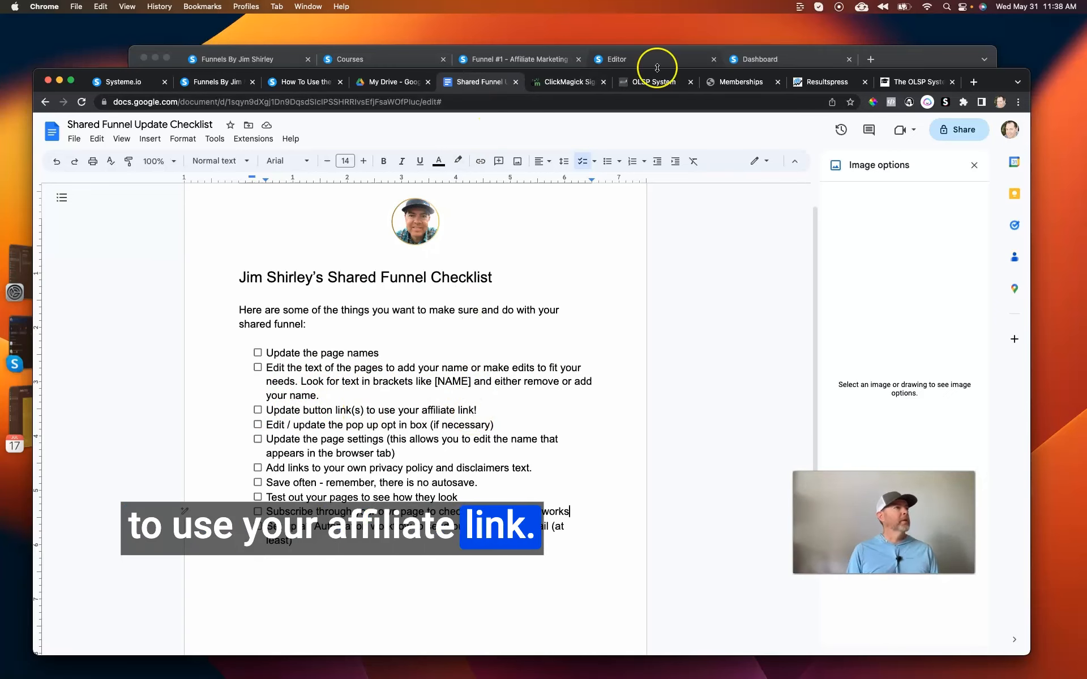
{"action": "left_click", "coordinate": [519, 61]}
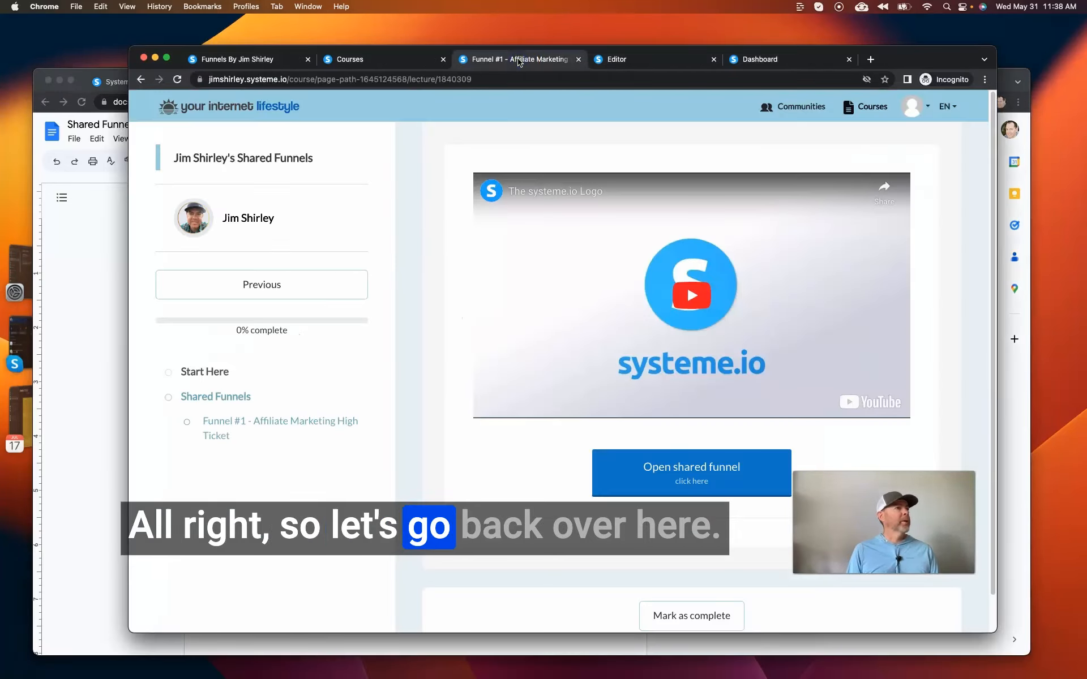
{"action": "left_click", "coordinate": [625, 60]}
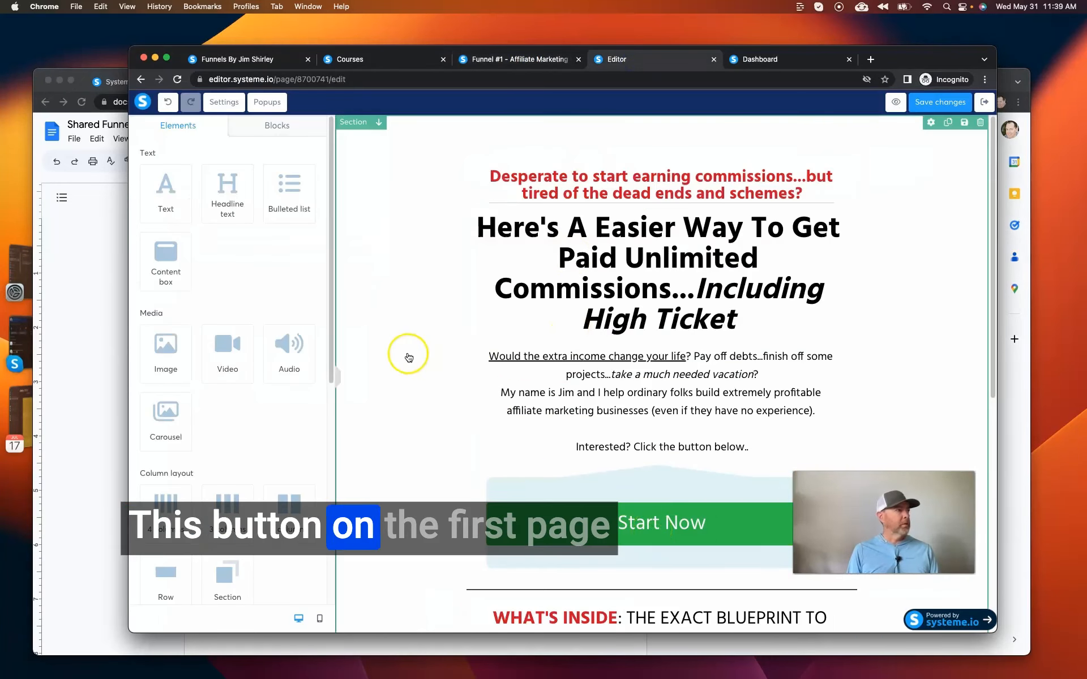
Open the Start Now button's settings and examine its click action and linked popup.
{"action": "left_click", "coordinate": [754, 530]}
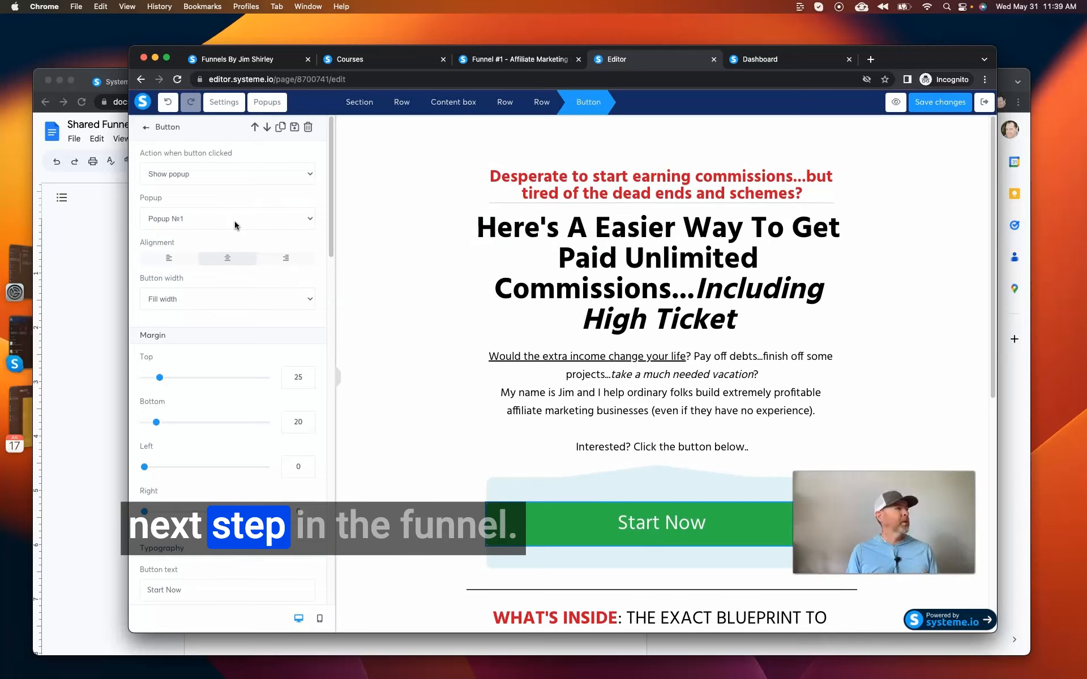
{"action": "scroll", "coordinate": [234, 222], "scroll_direction": "down", "scroll_amount": 1}
{"action": "scroll", "coordinate": [235, 225], "scroll_direction": "up", "scroll_amount": 1}
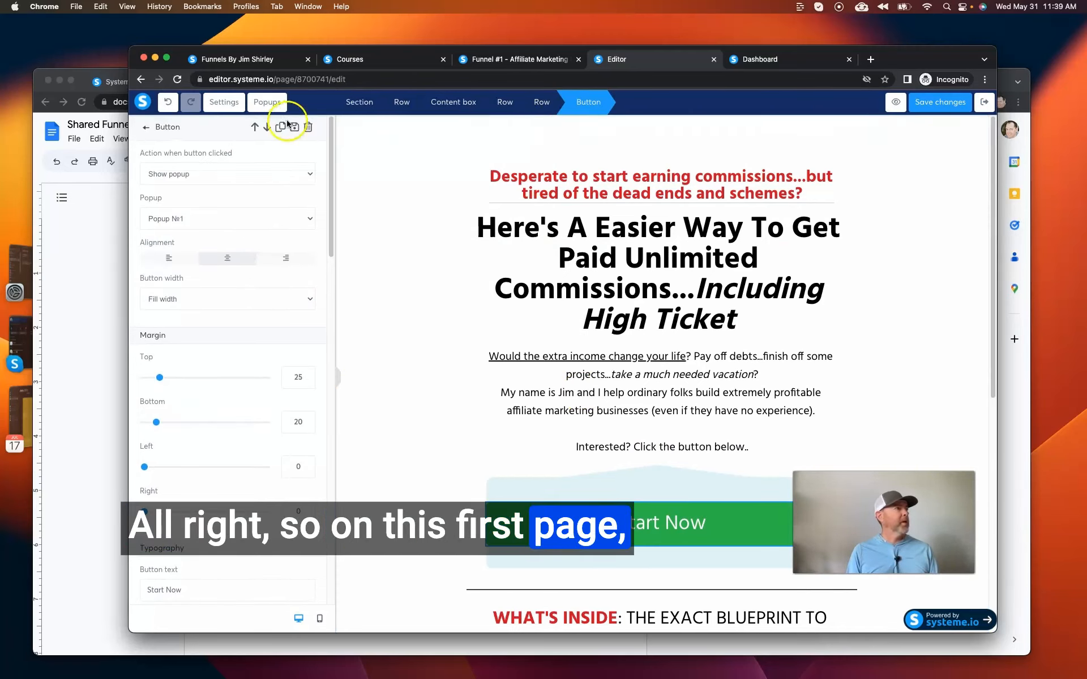
Exit the squeeze page editor and open the funnel's Bridge Page step in the page editor.
{"action": "left_click", "coordinate": [983, 101]}
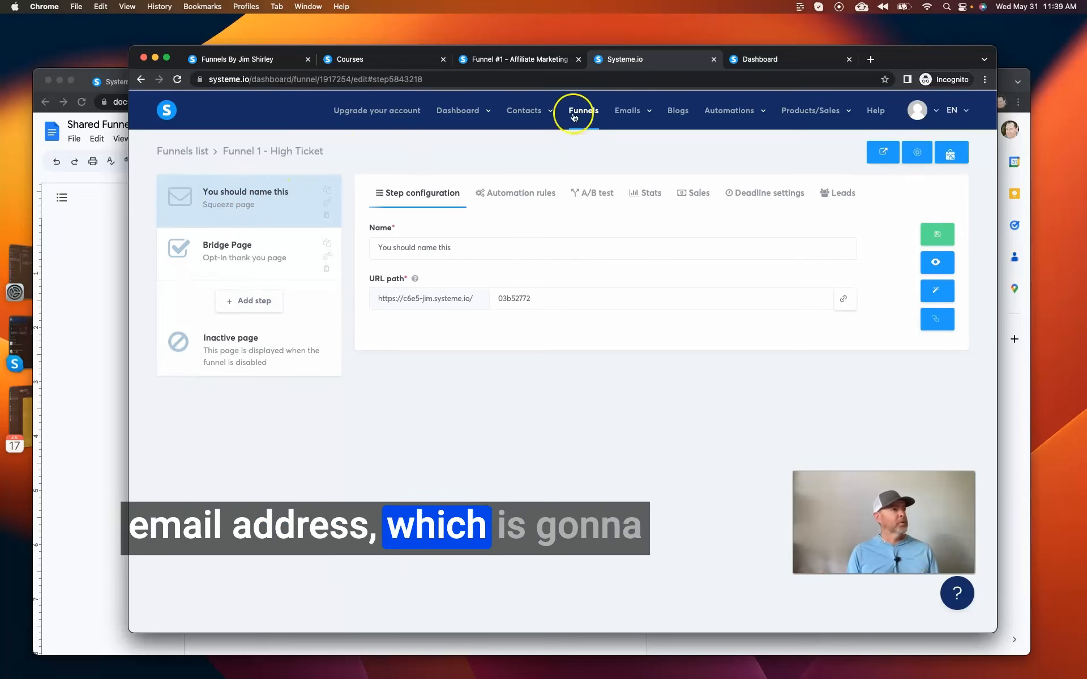
{"action": "mouse_move", "coordinate": [526, 119]}
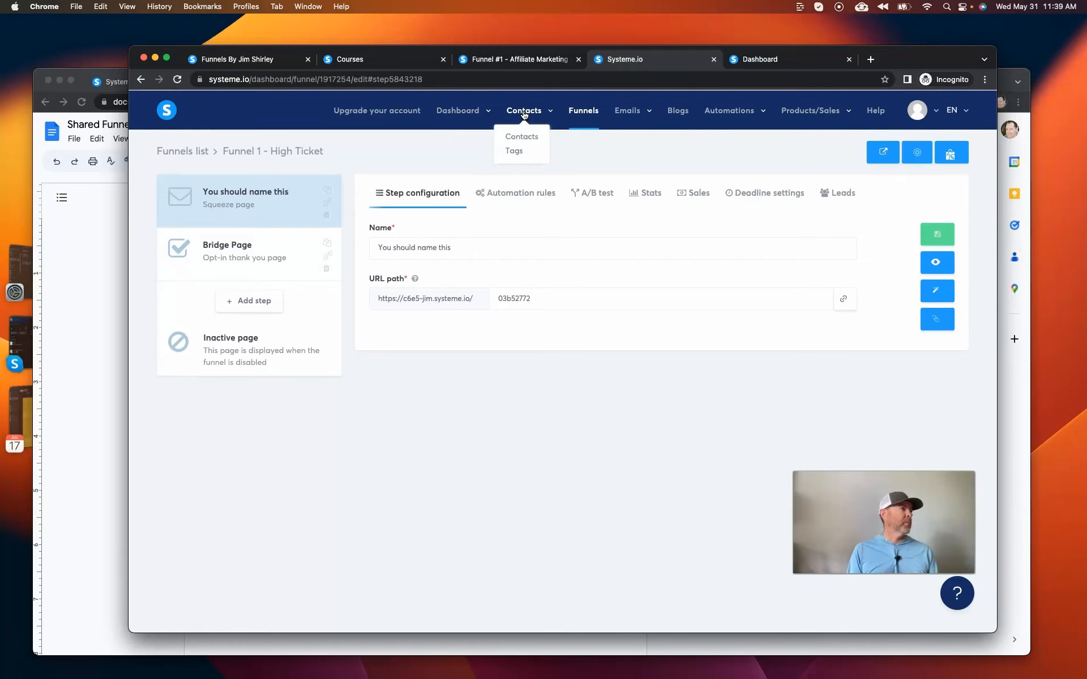
{"action": "left_click", "coordinate": [296, 193]}
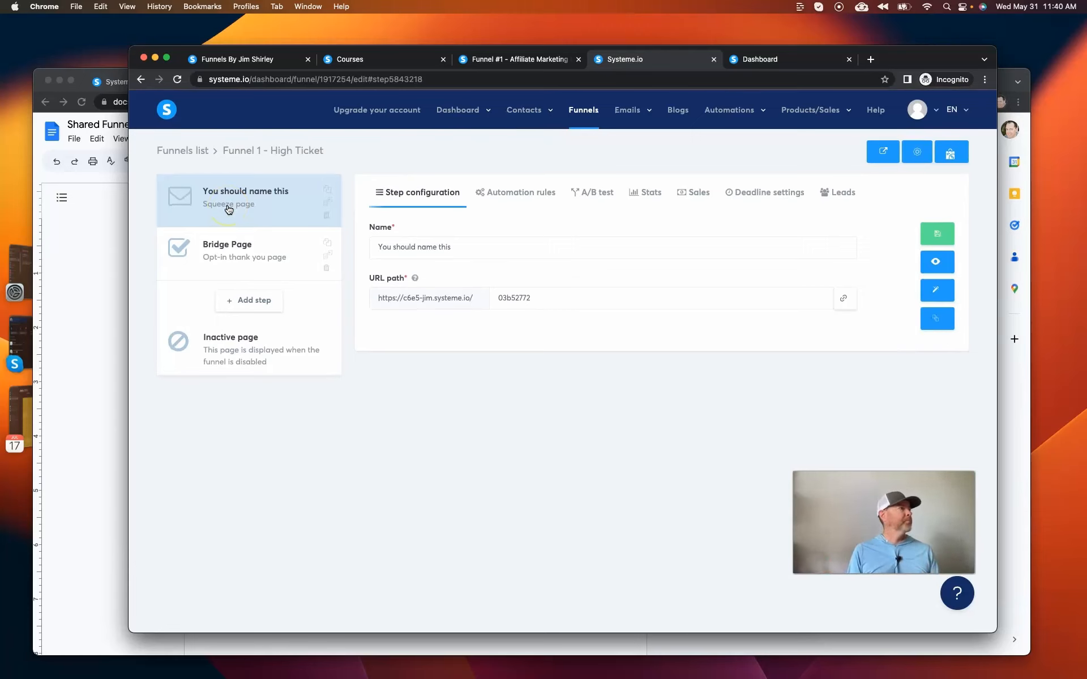
{"action": "left_click", "coordinate": [276, 195]}
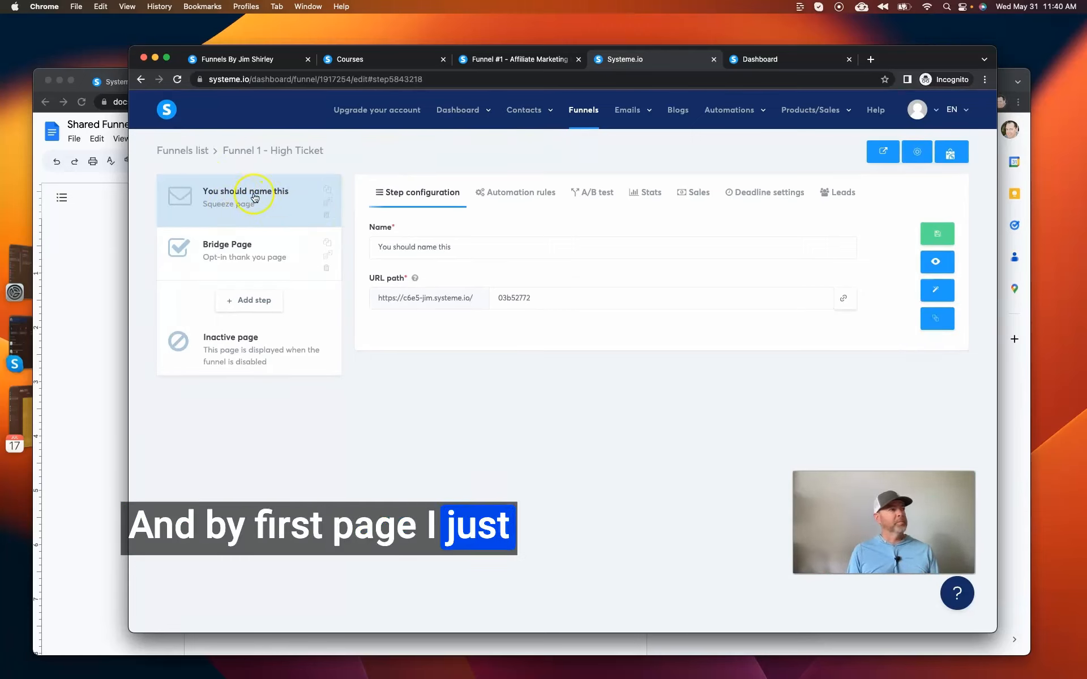
{"action": "left_click", "coordinate": [329, 251]}
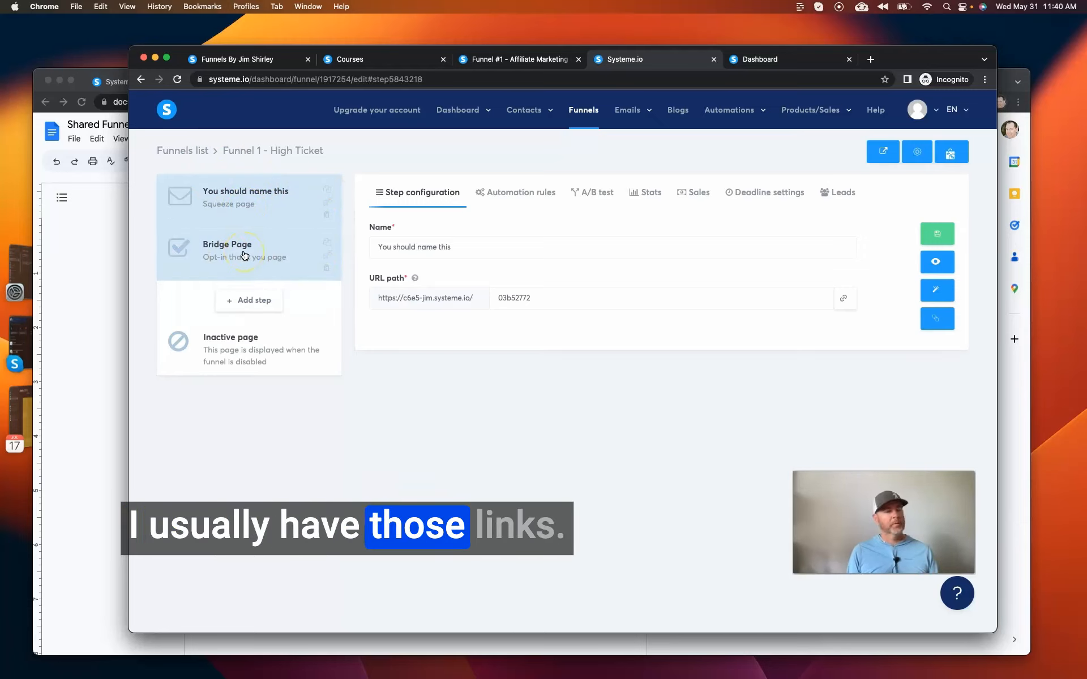
{"action": "left_click", "coordinate": [241, 209]}
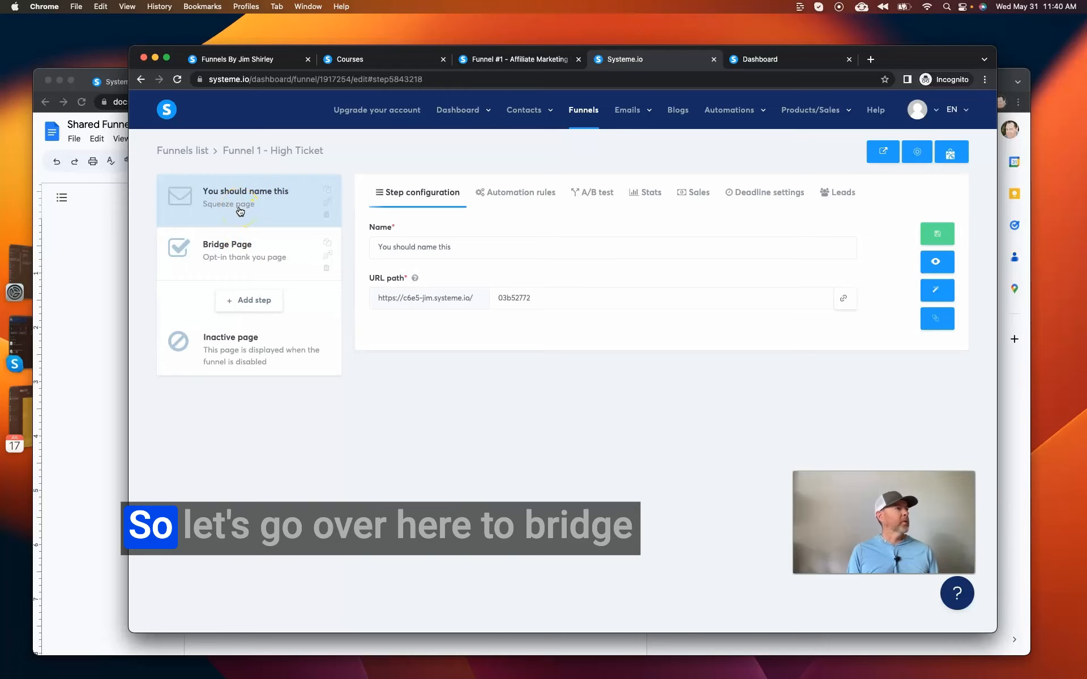
{"action": "left_click", "coordinate": [339, 275]}
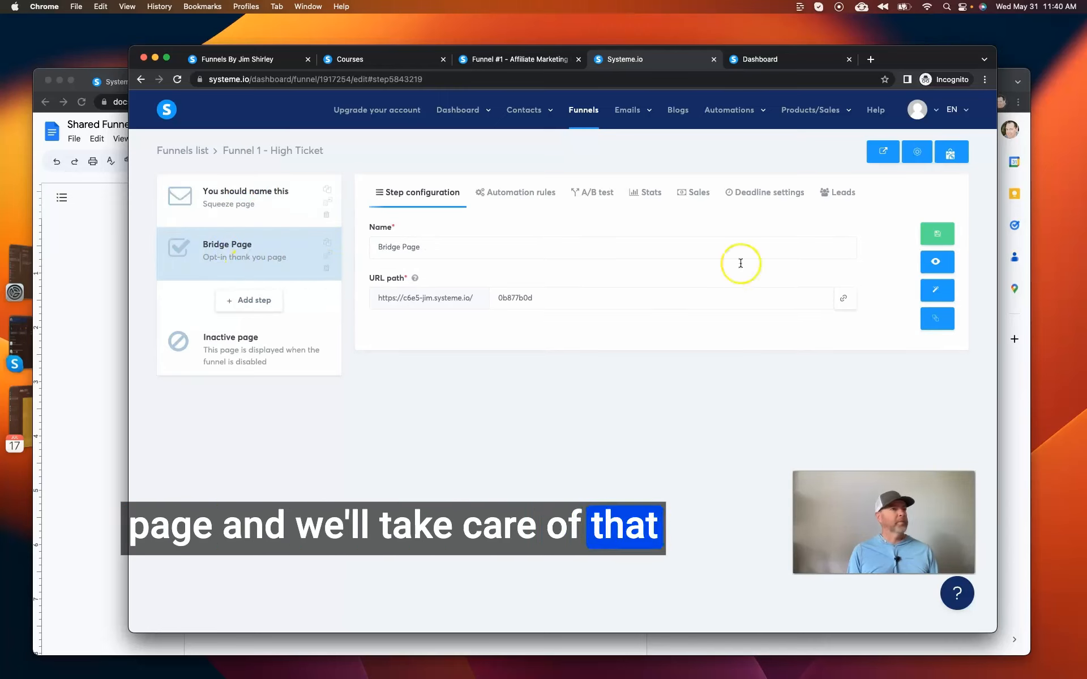
{"action": "left_click", "coordinate": [940, 291]}
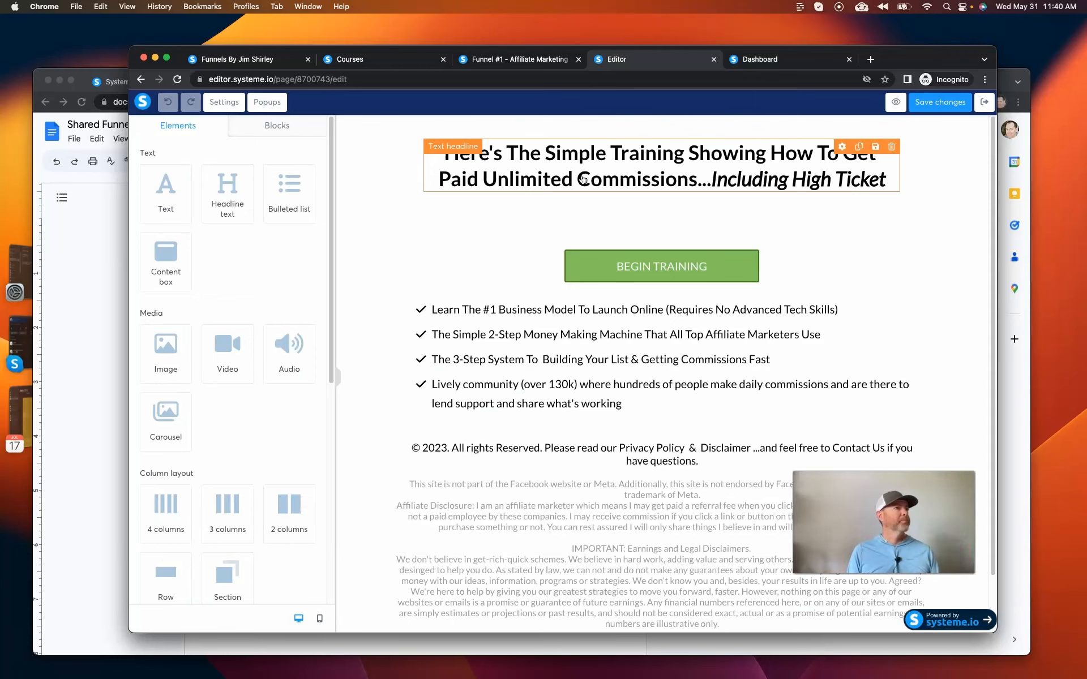
Set the Begin Training button's URL to yourlink.com, then save the bridge page and exit its editor.
{"action": "left_click", "coordinate": [748, 268]}
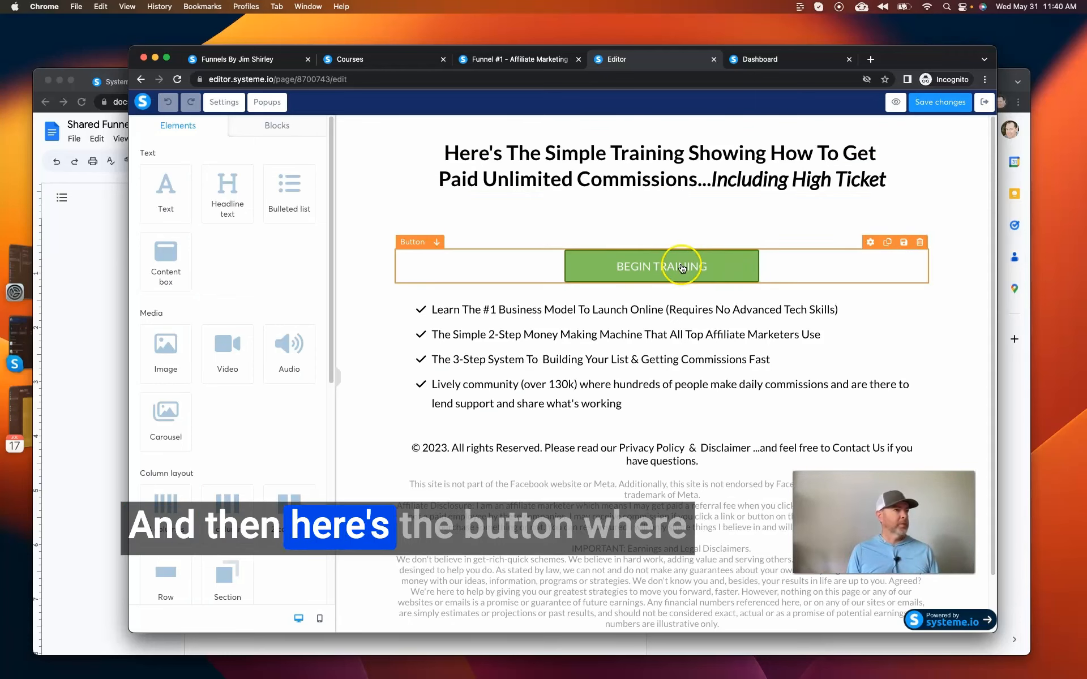
{"action": "left_click", "coordinate": [668, 264]}
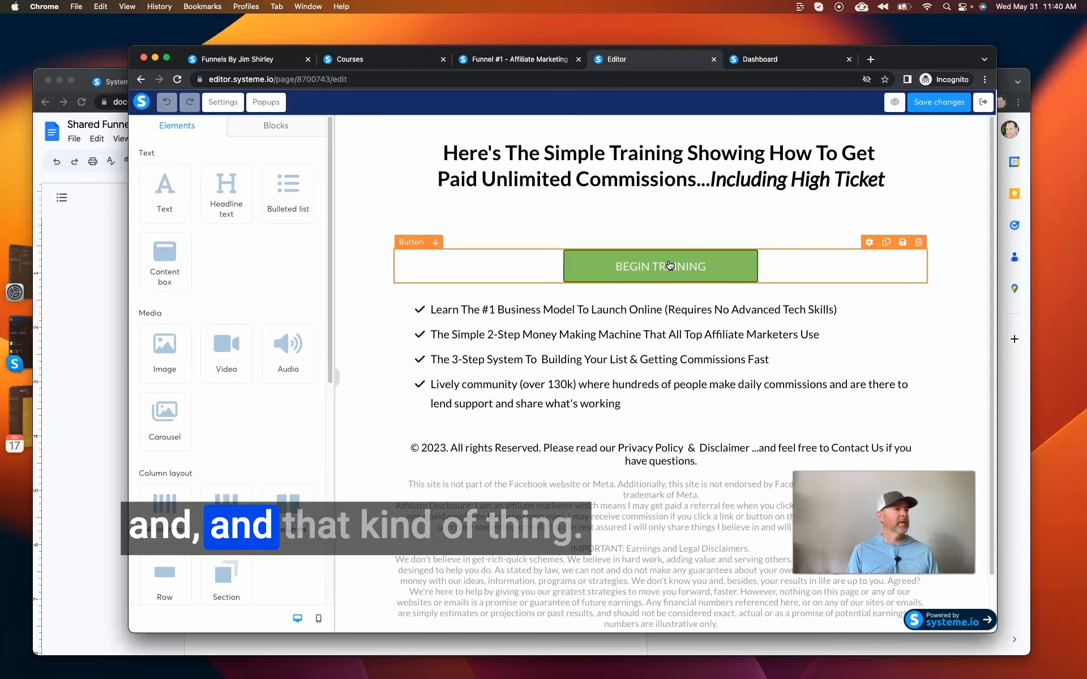
{"action": "left_click", "coordinate": [669, 265]}
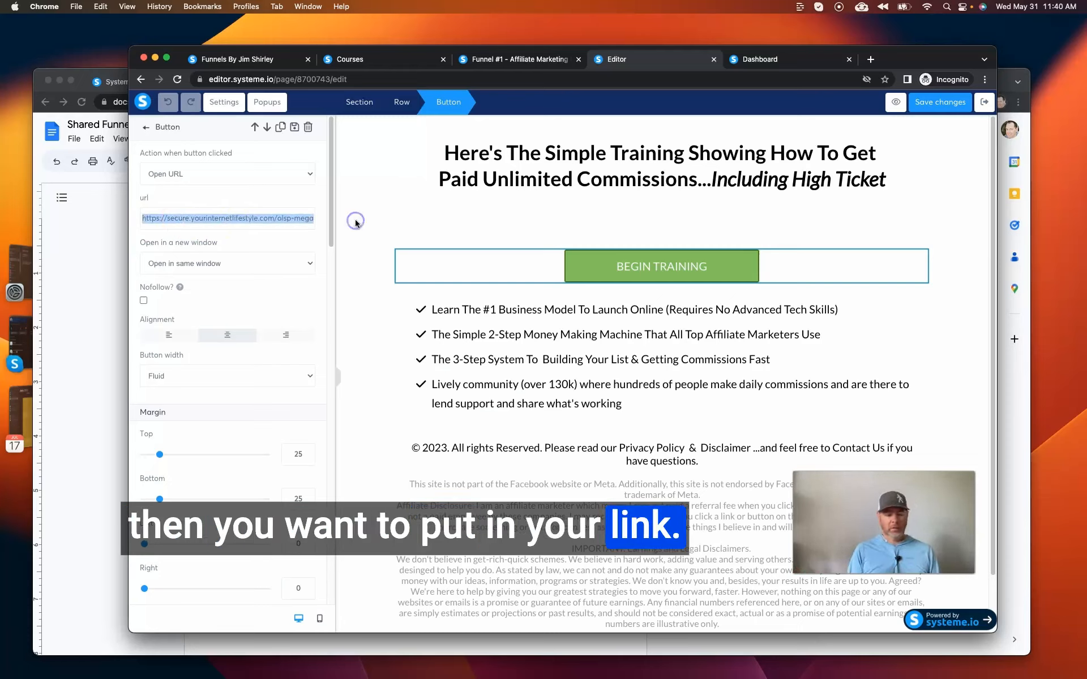
{"action": "type", "text": "yourlink.com"}
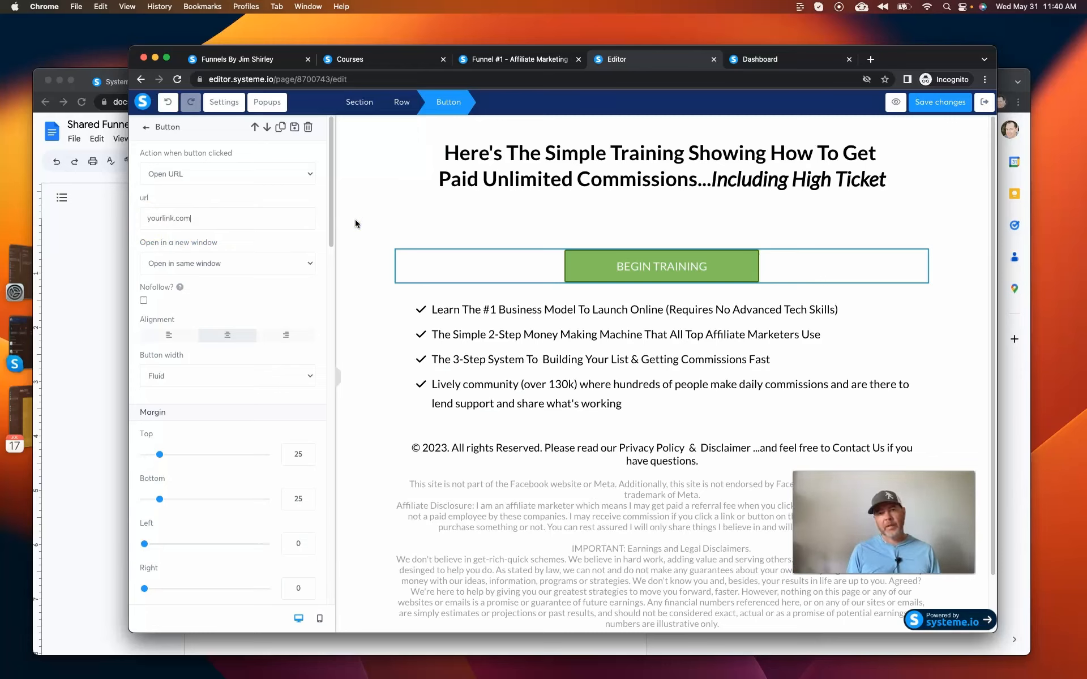
{"action": "left_click", "coordinate": [416, 221]}
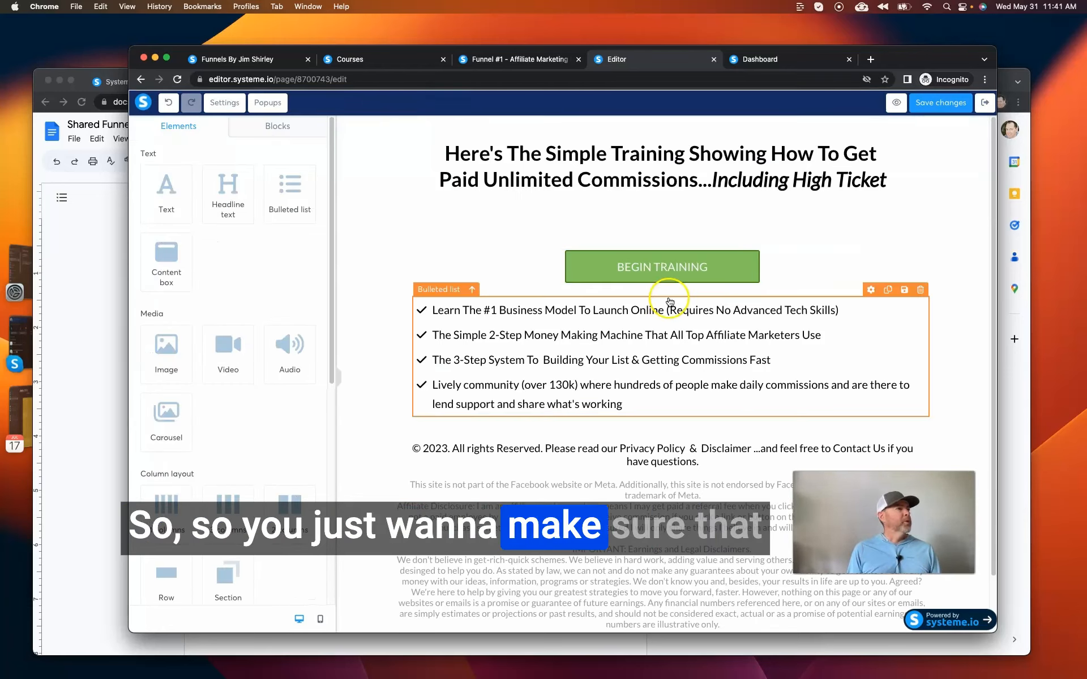
{"action": "left_click", "coordinate": [944, 102]}
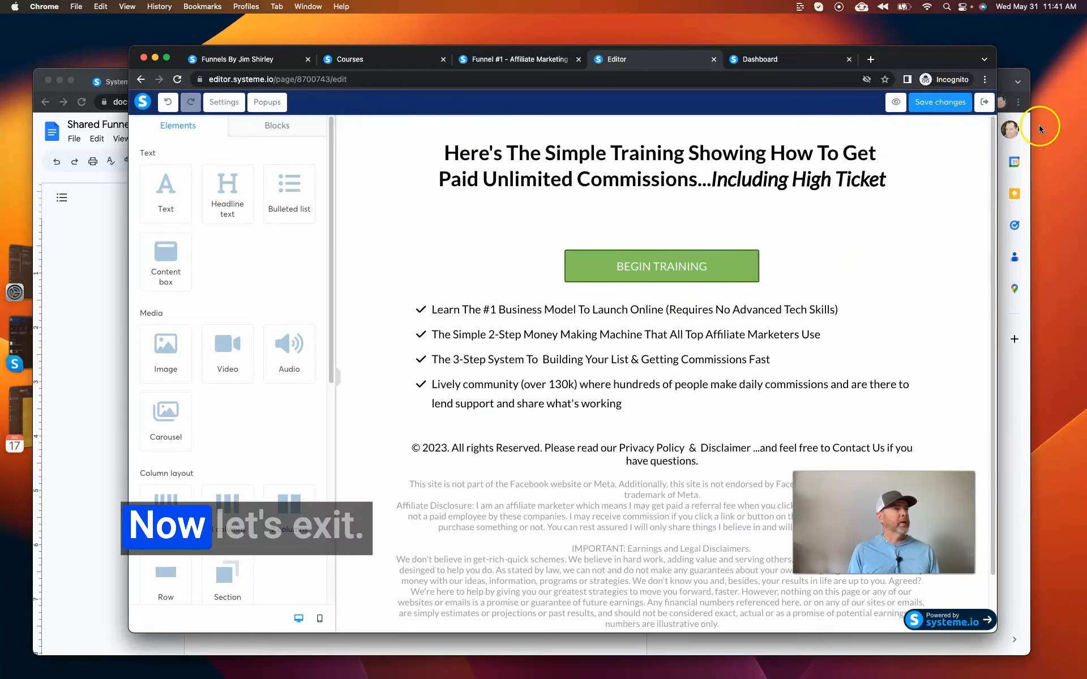
{"action": "left_click", "coordinate": [986, 105]}
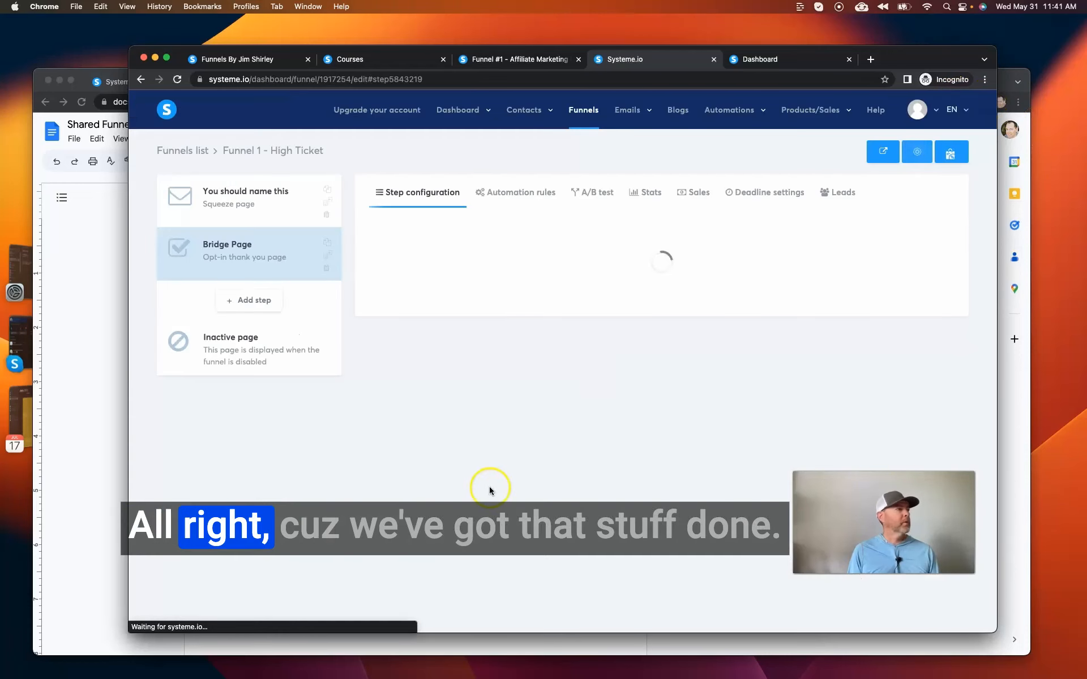
In the Google Docs checklist, mark the page names, page text edits and button link items as done.
{"action": "left_click", "coordinate": [90, 254]}
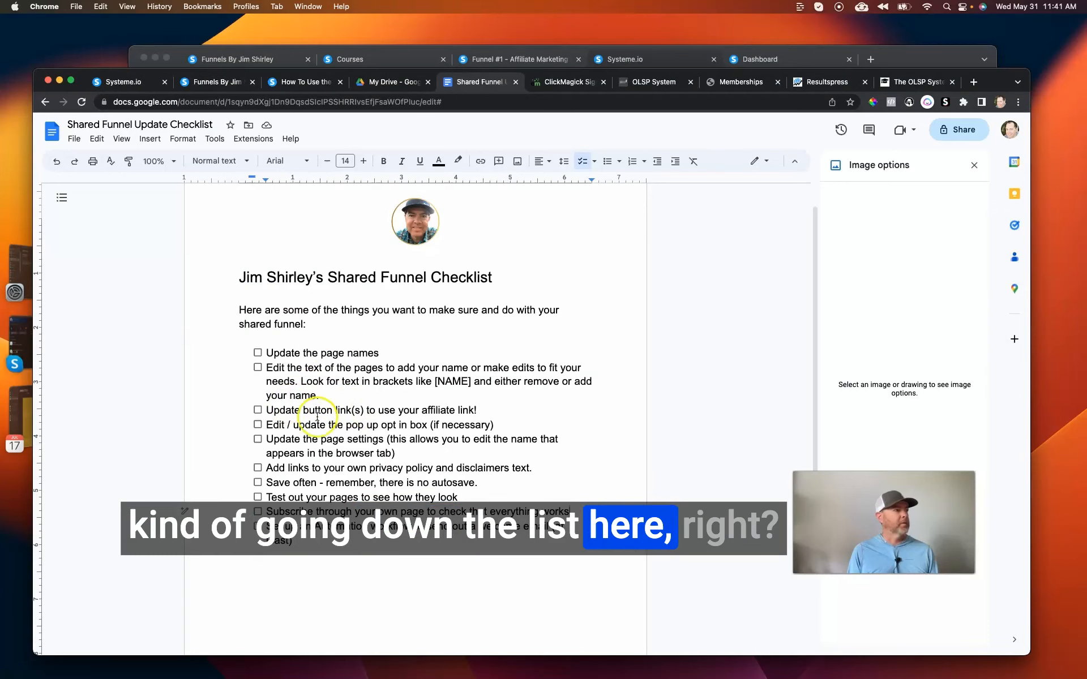
{"action": "left_click", "coordinate": [258, 410]}
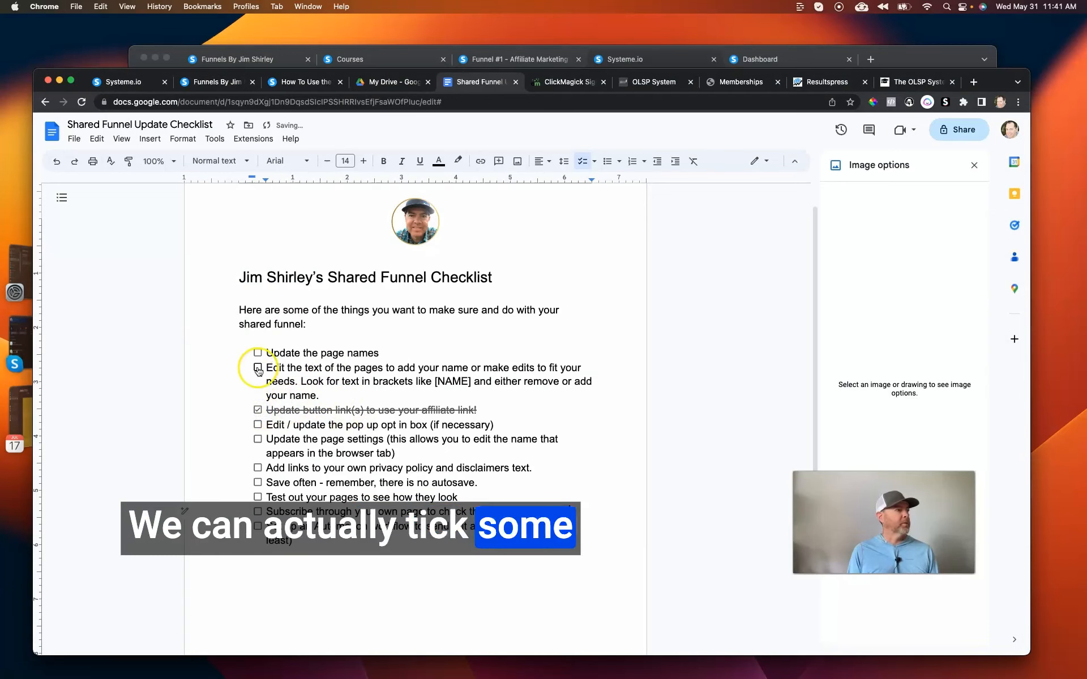
{"action": "left_click", "coordinate": [257, 367]}
{"action": "left_click", "coordinate": [258, 354]}
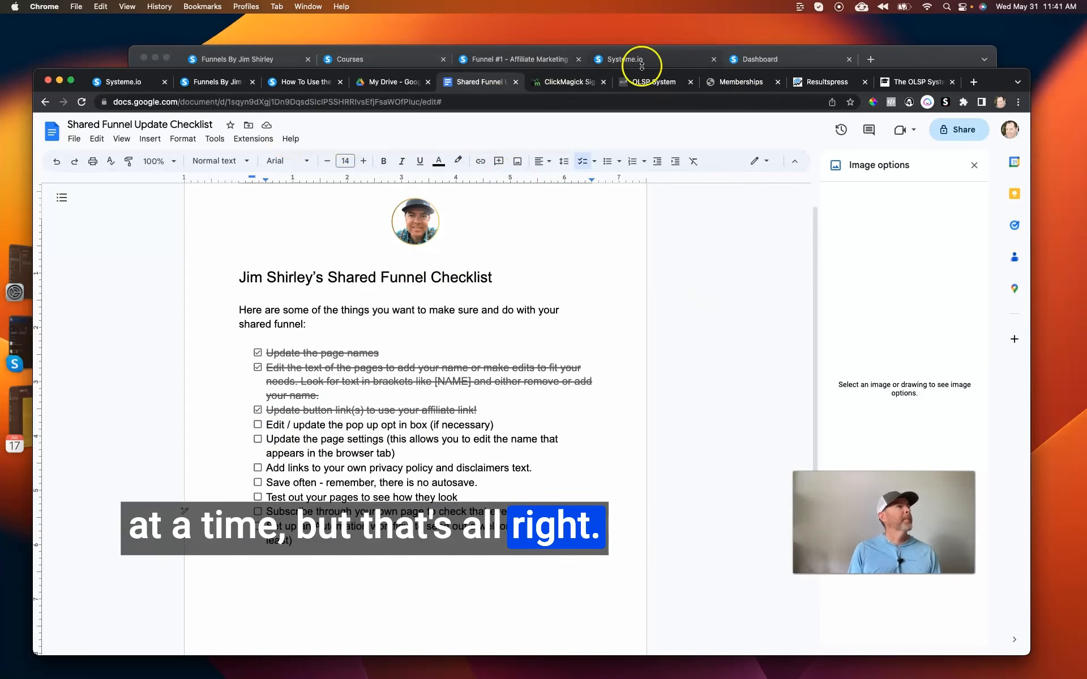
Switch back to the systeme.io funnel and open the "You should name this" squeeze page in the page editor.
{"action": "left_click", "coordinate": [623, 62]}
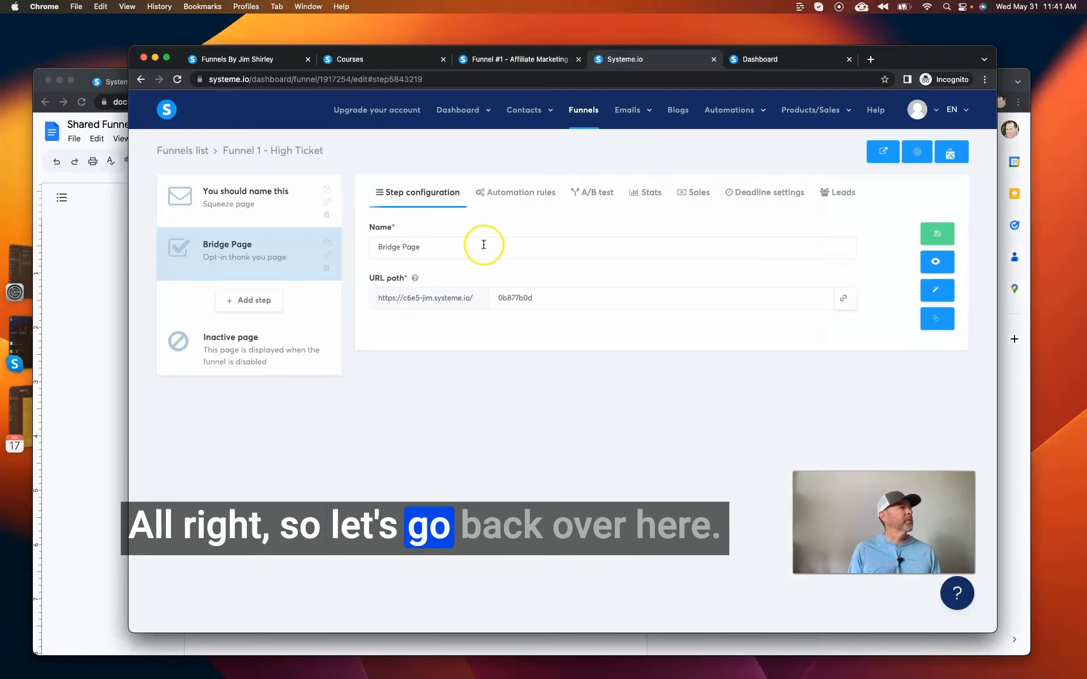
{"action": "left_click", "coordinate": [256, 206]}
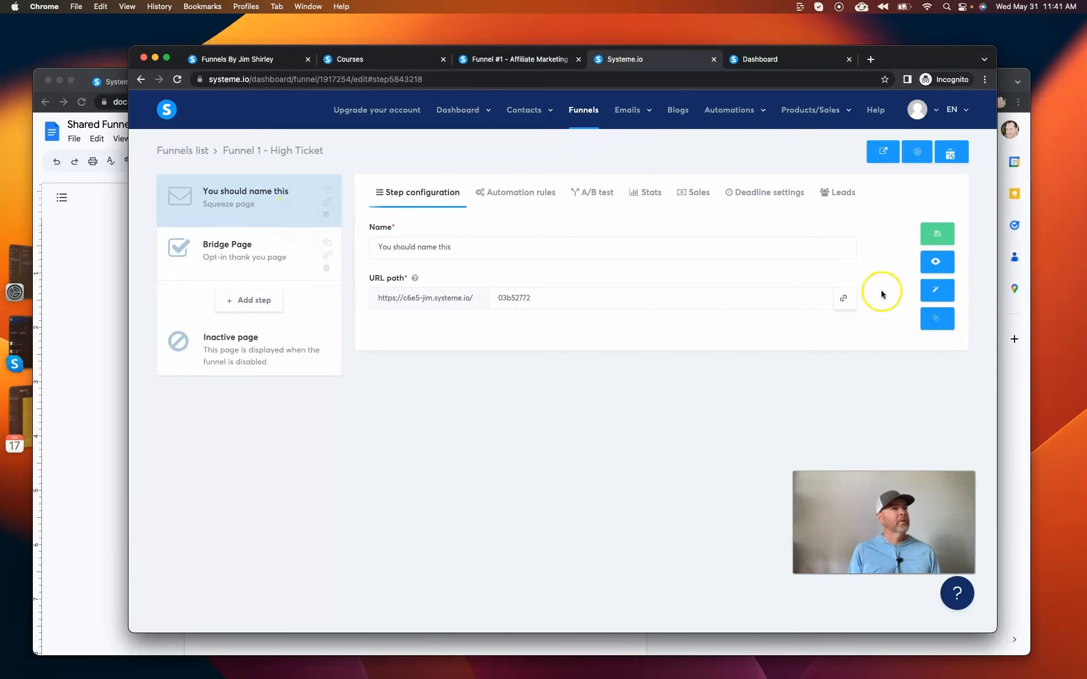
{"action": "left_click", "coordinate": [938, 292]}
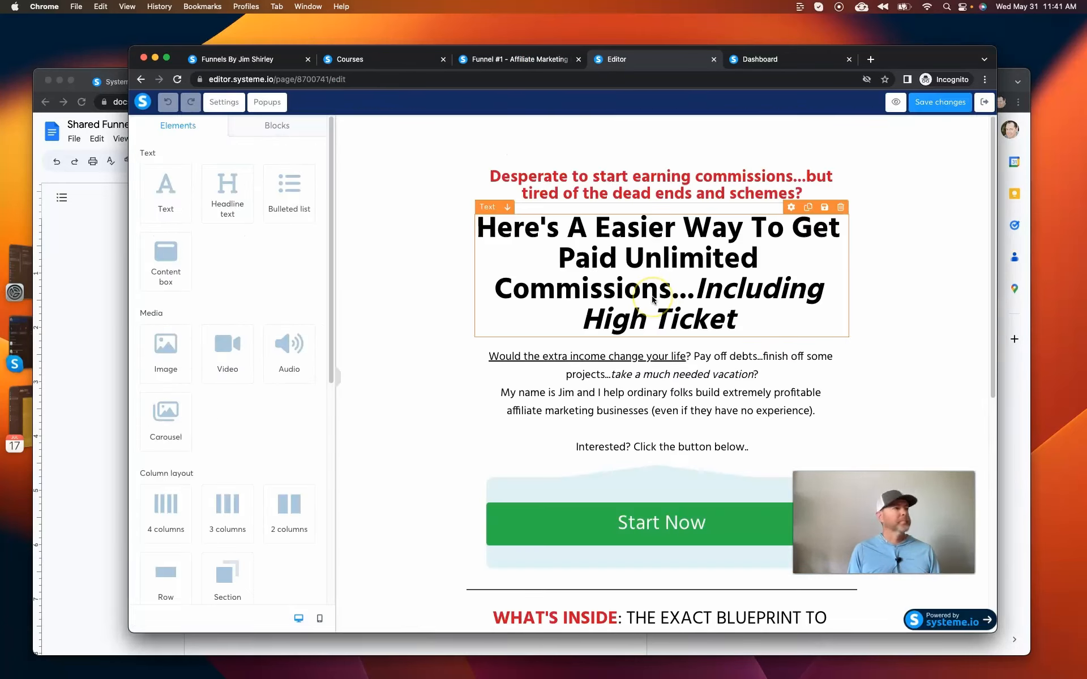
Examine the Start Now button's click action options and its linked popup choices, keeping Show popup and Popup Nº1.
{"action": "left_click", "coordinate": [678, 535]}
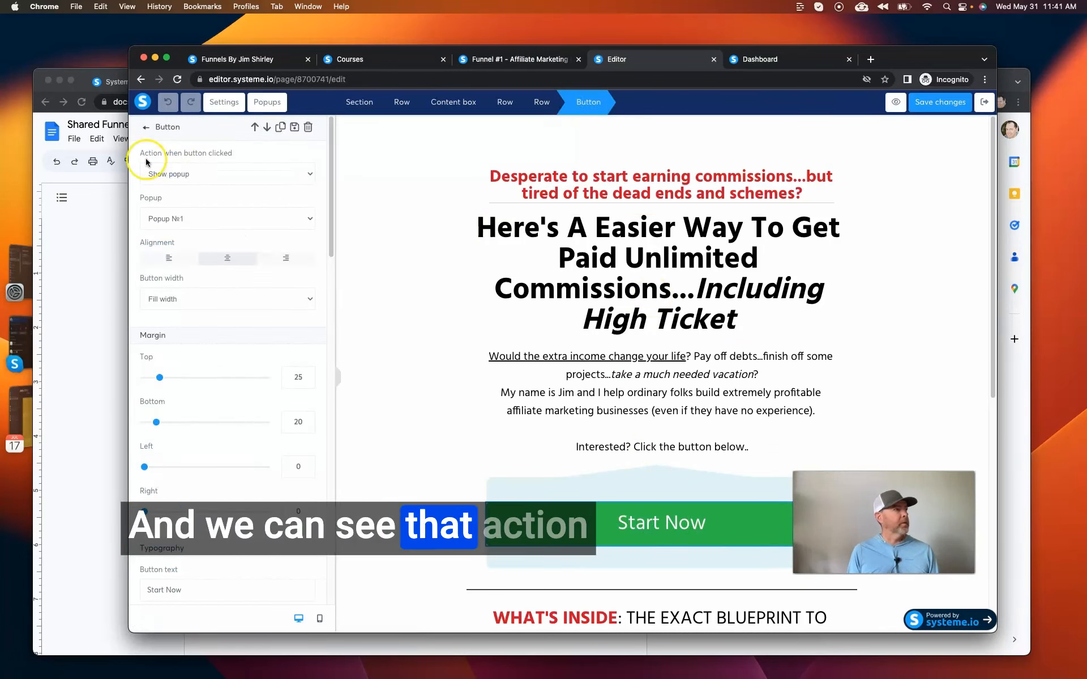
{"action": "left_click", "coordinate": [215, 172]}
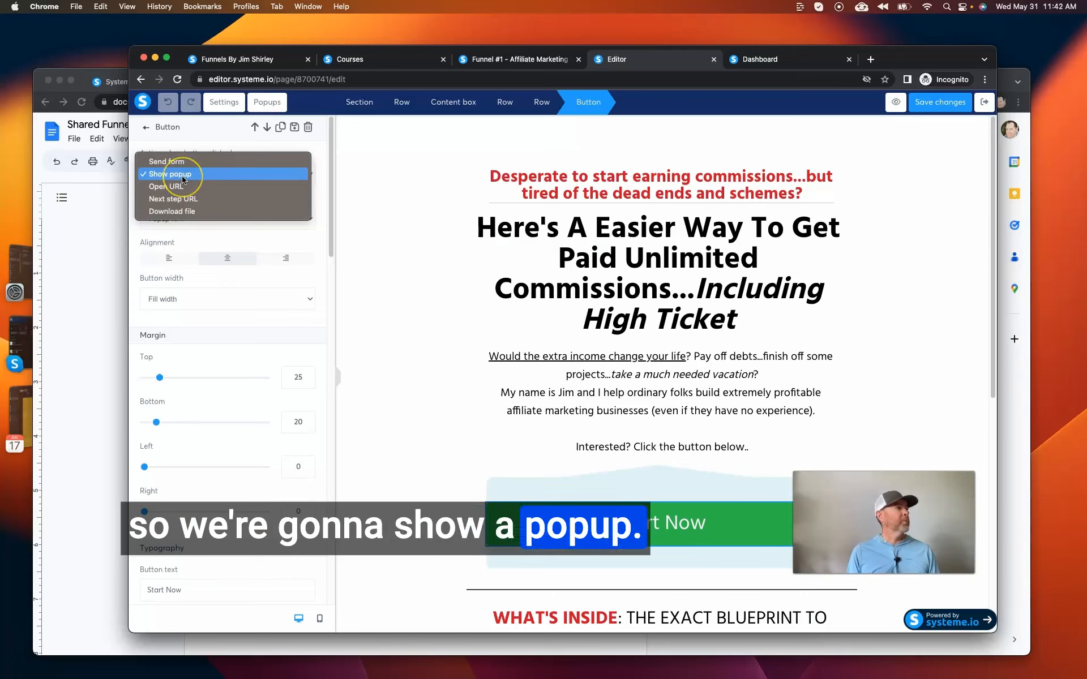
{"action": "left_click", "coordinate": [141, 180]}
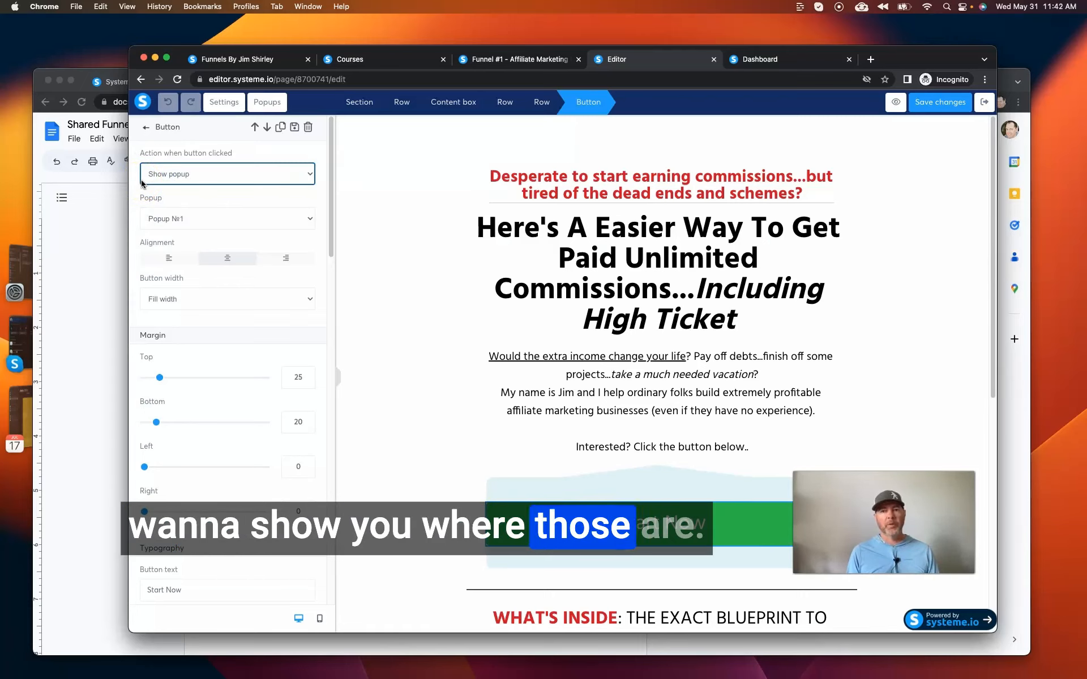
{"action": "left_click", "coordinate": [234, 191]}
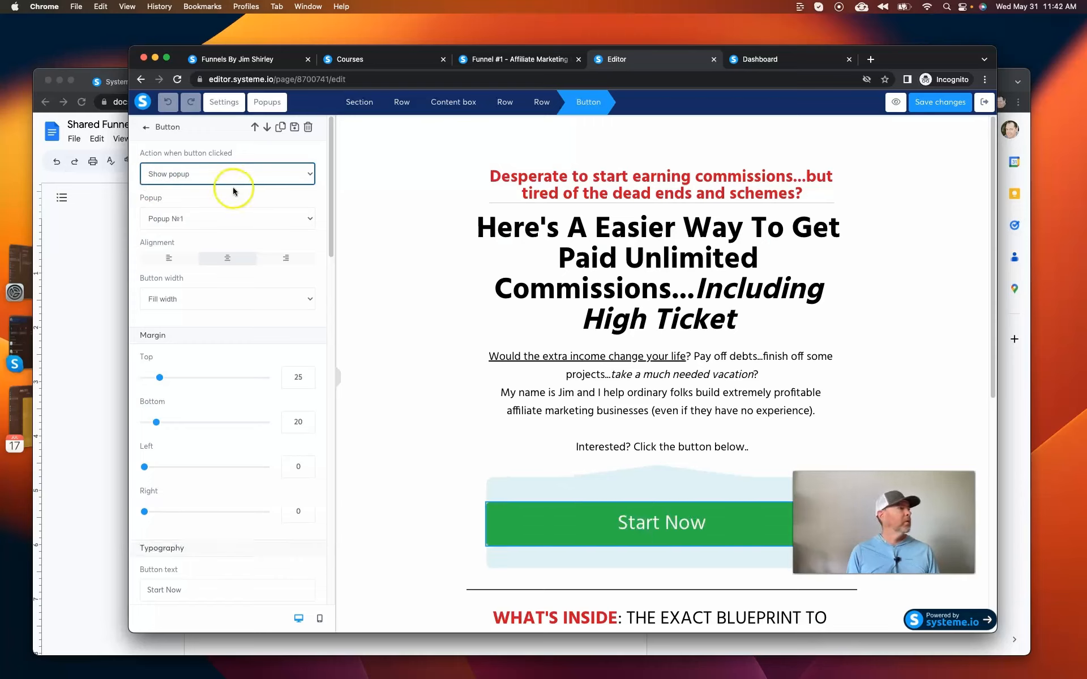
{"action": "left_click", "coordinate": [238, 220]}
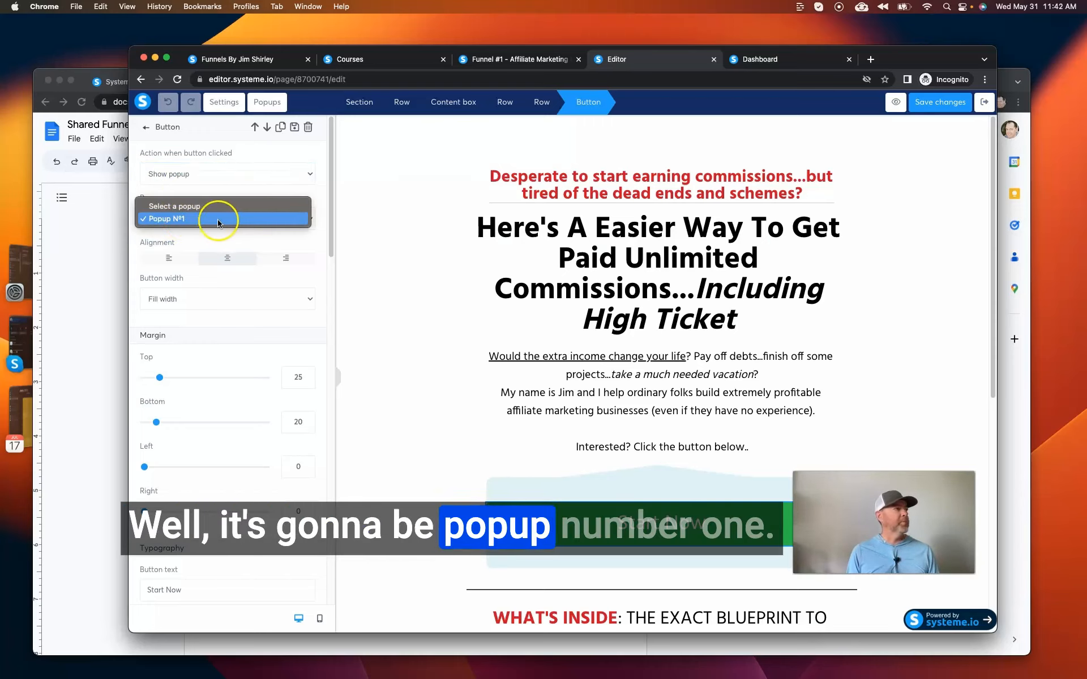
{"action": "left_click", "coordinate": [247, 220]}
Display Popup Nº1 for editing and set its name field's input type to First name.
{"action": "left_click", "coordinate": [272, 108]}
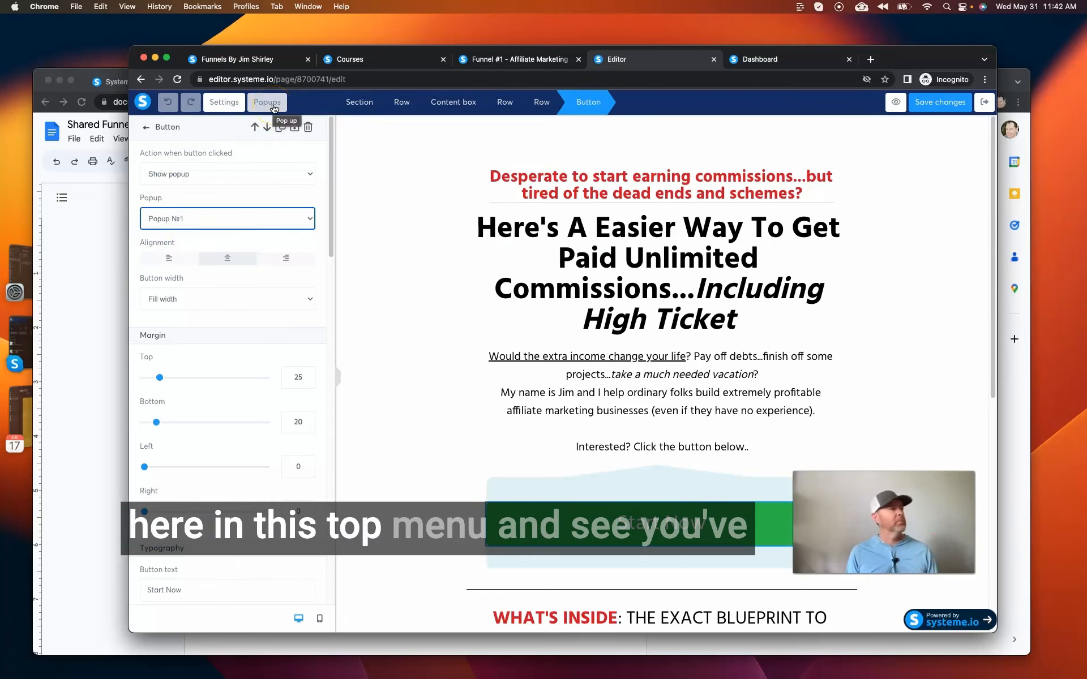
{"action": "left_click", "coordinate": [274, 107]}
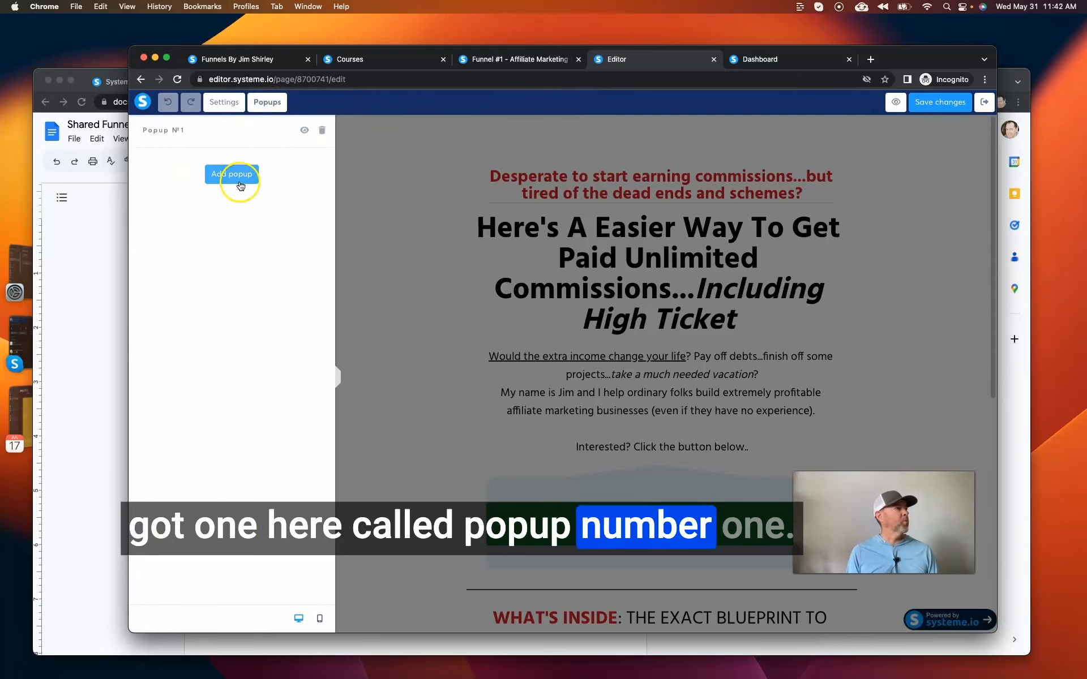
{"action": "left_click", "coordinate": [302, 131]}
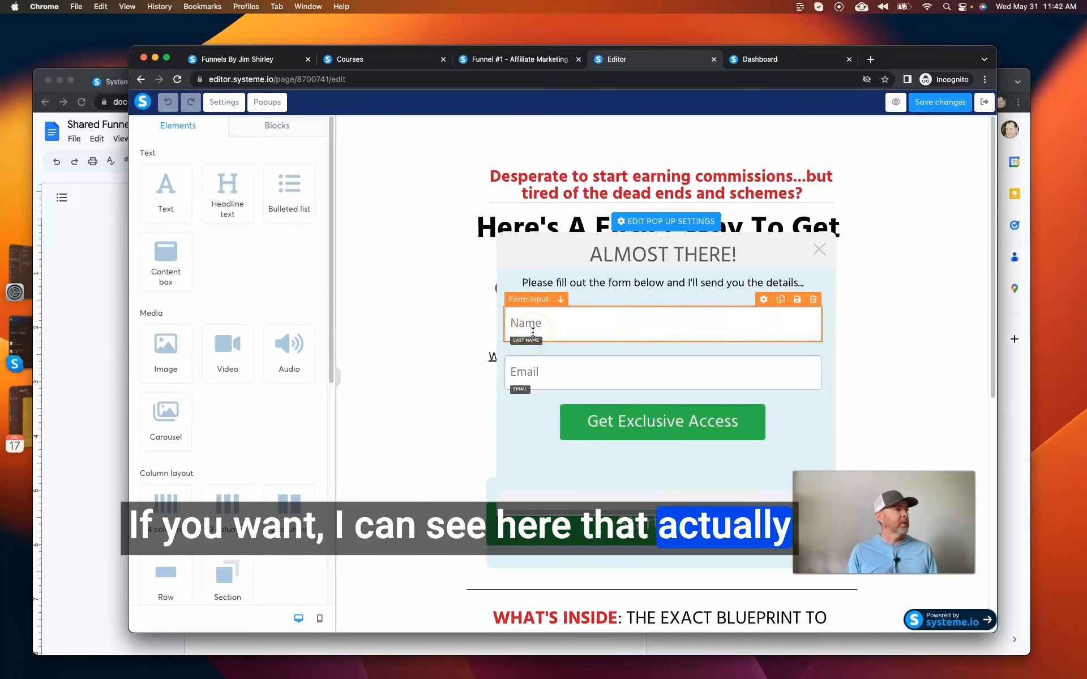
{"action": "left_click", "coordinate": [769, 304]}
{"action": "left_click", "coordinate": [181, 175]}
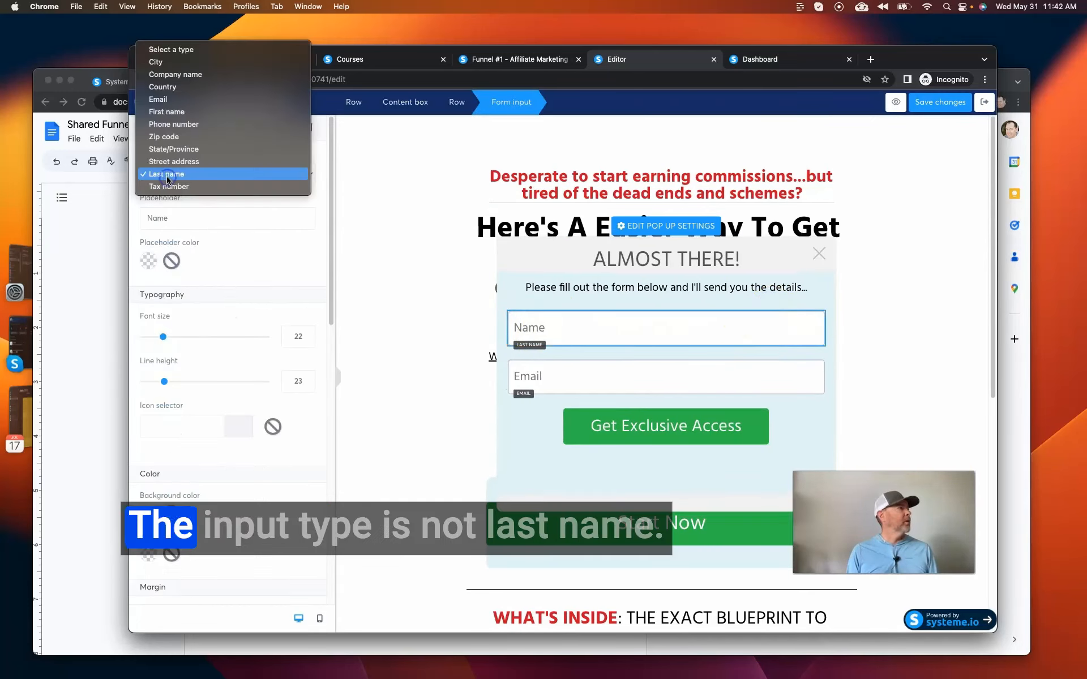
{"action": "left_click", "coordinate": [165, 111]}
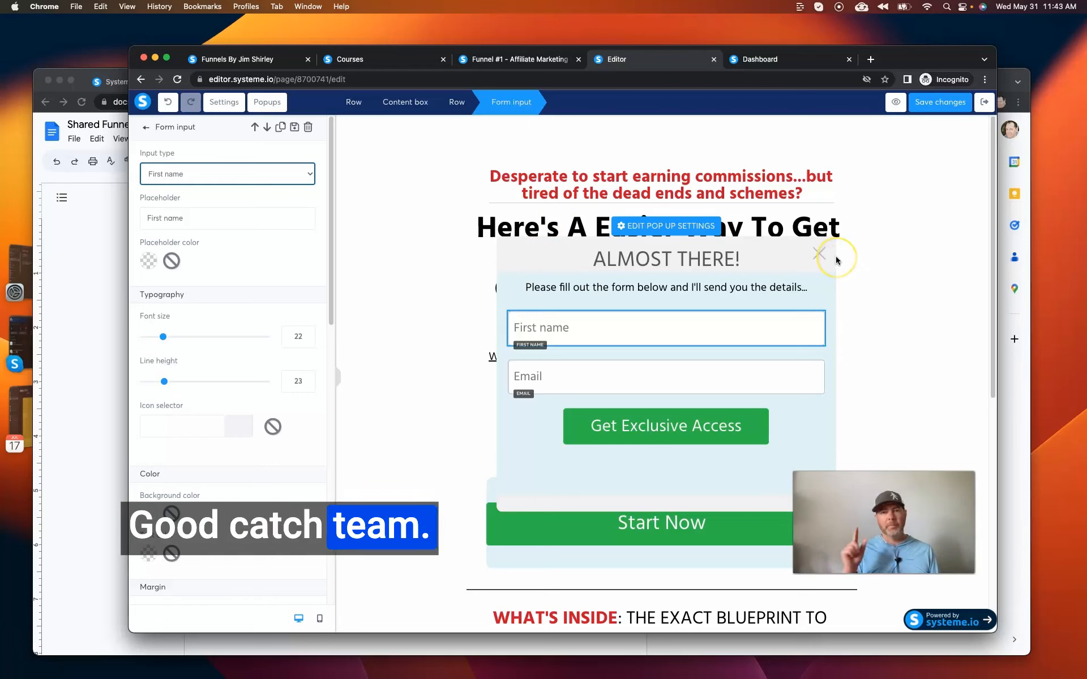
Change the text of the popup's Get Exclusive Access button to "Continue >>".
{"action": "left_click", "coordinate": [549, 428]}
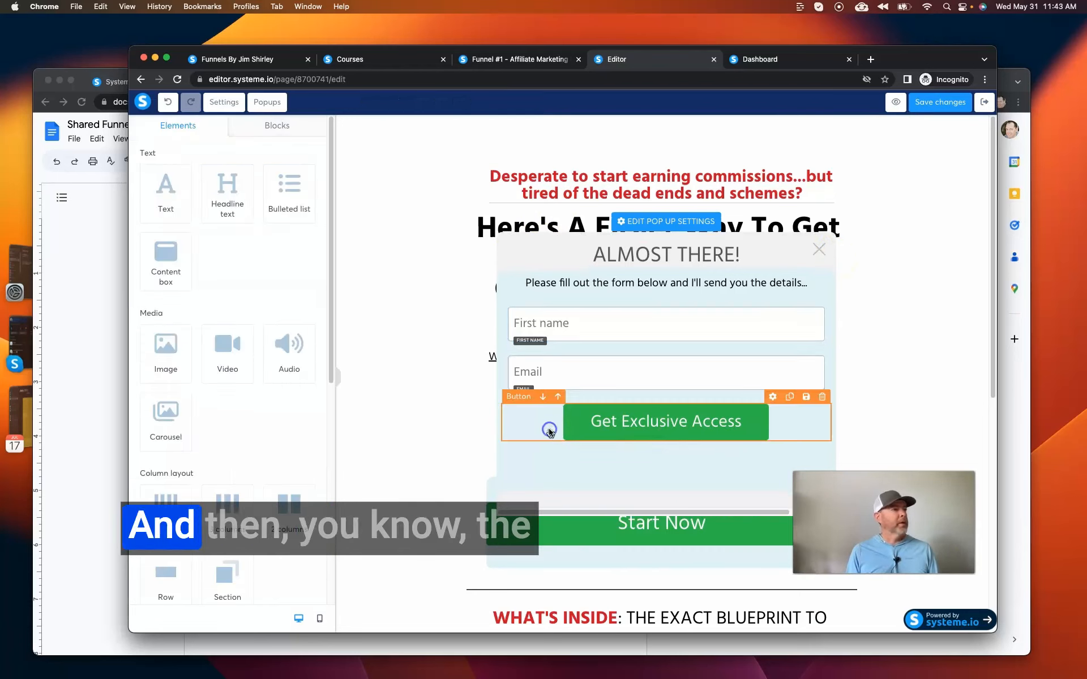
{"action": "left_click", "coordinate": [538, 423]}
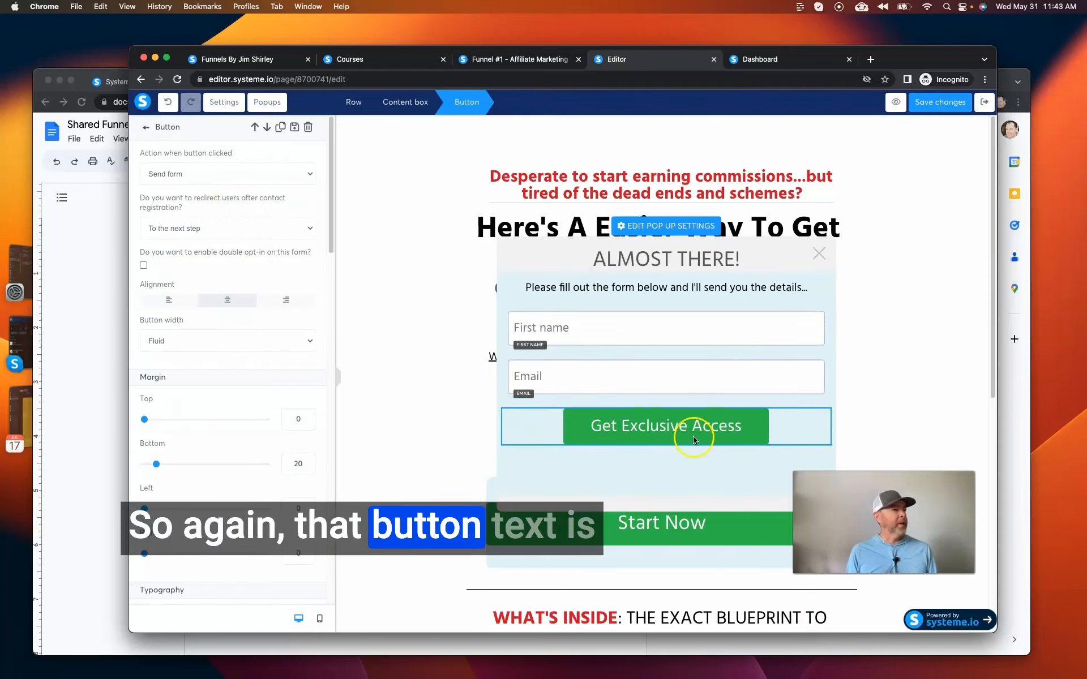
{"action": "scroll", "coordinate": [241, 397], "scroll_direction": "down", "scroll_amount": 2}
{"action": "scroll", "coordinate": [240, 395], "scroll_direction": "down", "scroll_amount": 6}
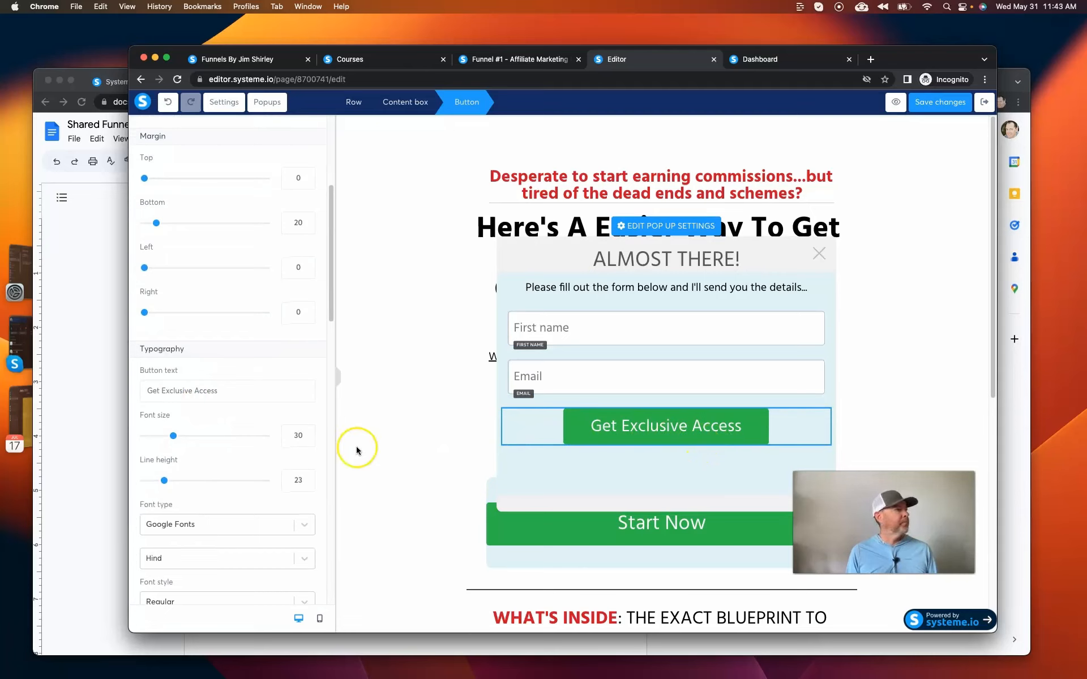
{"action": "scroll", "coordinate": [198, 337], "scroll_direction": "up", "scroll_amount": 8}
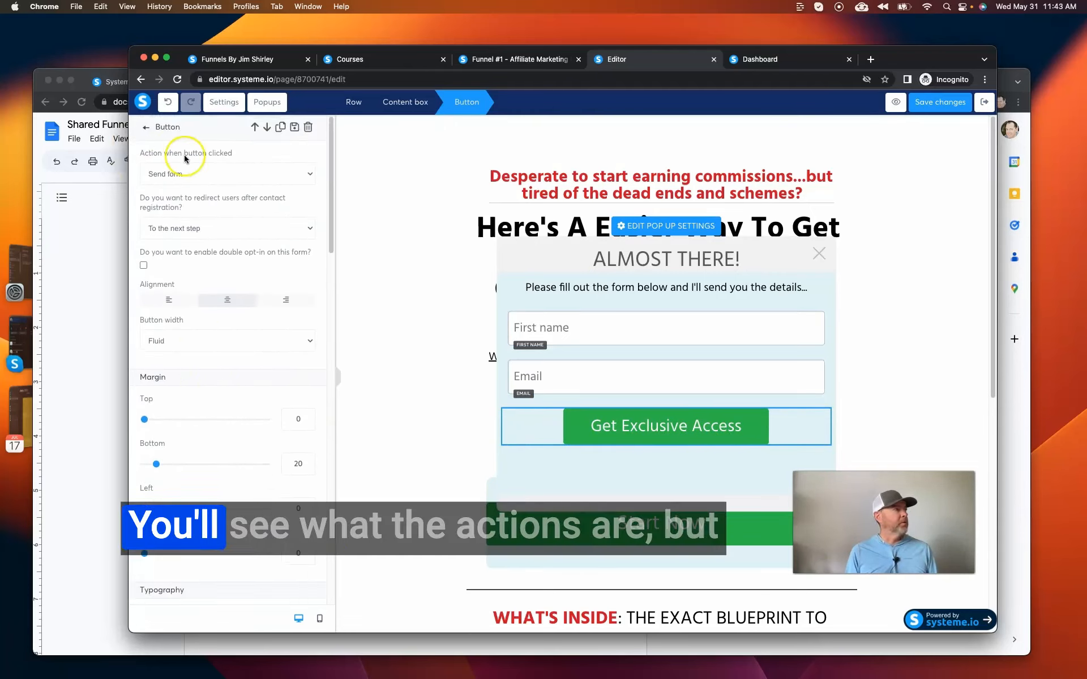
{"action": "scroll", "coordinate": [213, 292], "scroll_direction": "down", "scroll_amount": 3}
{"action": "scroll", "coordinate": [213, 292], "scroll_direction": "down", "scroll_amount": 11}
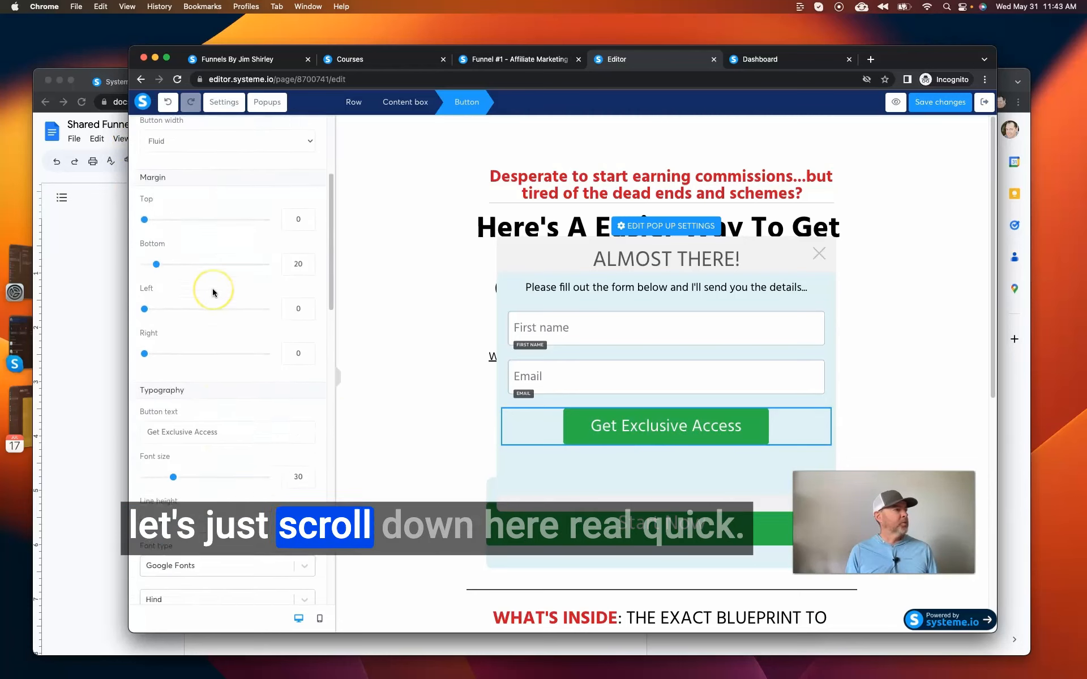
{"action": "scroll", "coordinate": [213, 292], "scroll_direction": "up", "scroll_amount": 1}
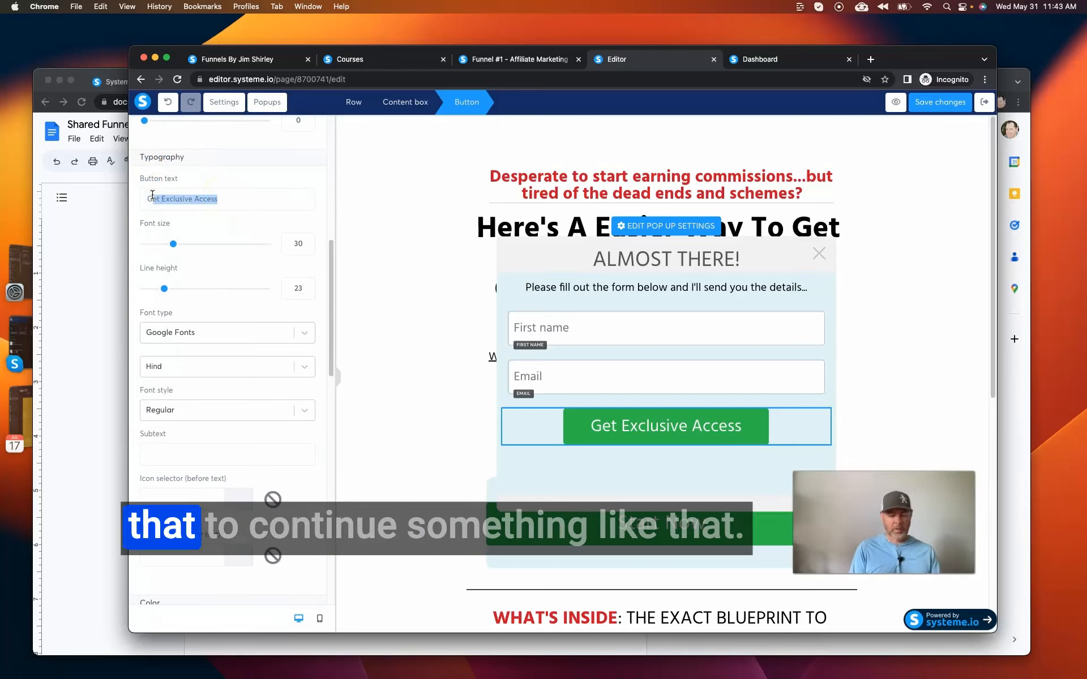
{"action": "key", "text": "BackSpace"}
{"action": "type", "text": "Con"}
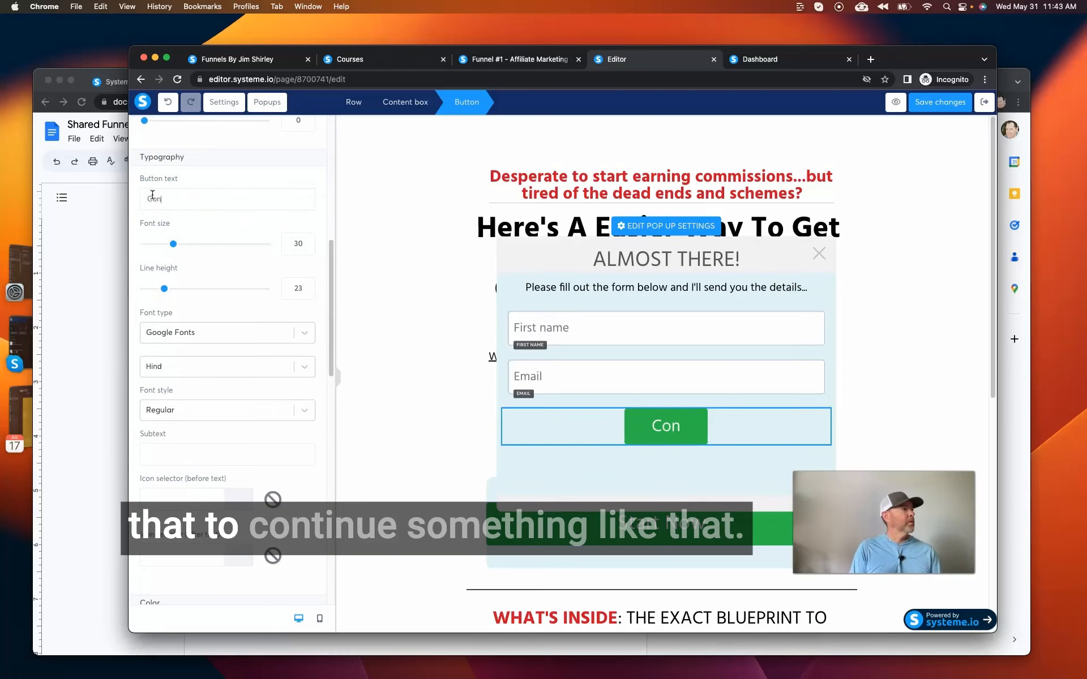
{"action": "type", "text": "tinue >>"}
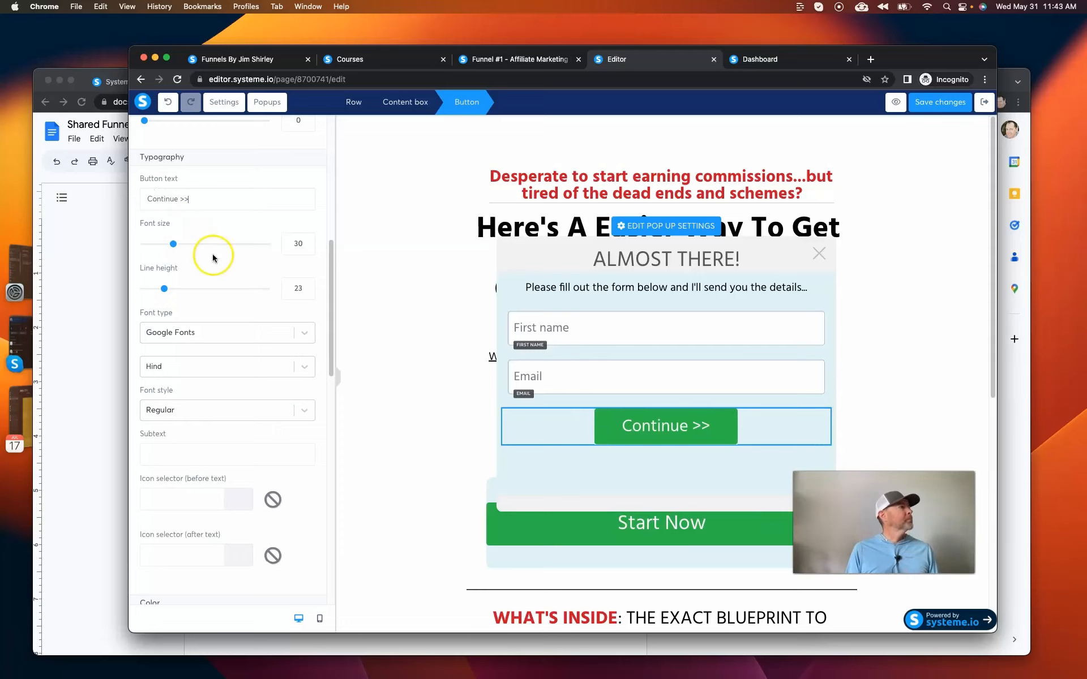
Examine the popup button's form action and redirect options after contact registration, keeping To the next step.
{"action": "scroll", "coordinate": [213, 257], "scroll_direction": "up", "scroll_amount": 8}
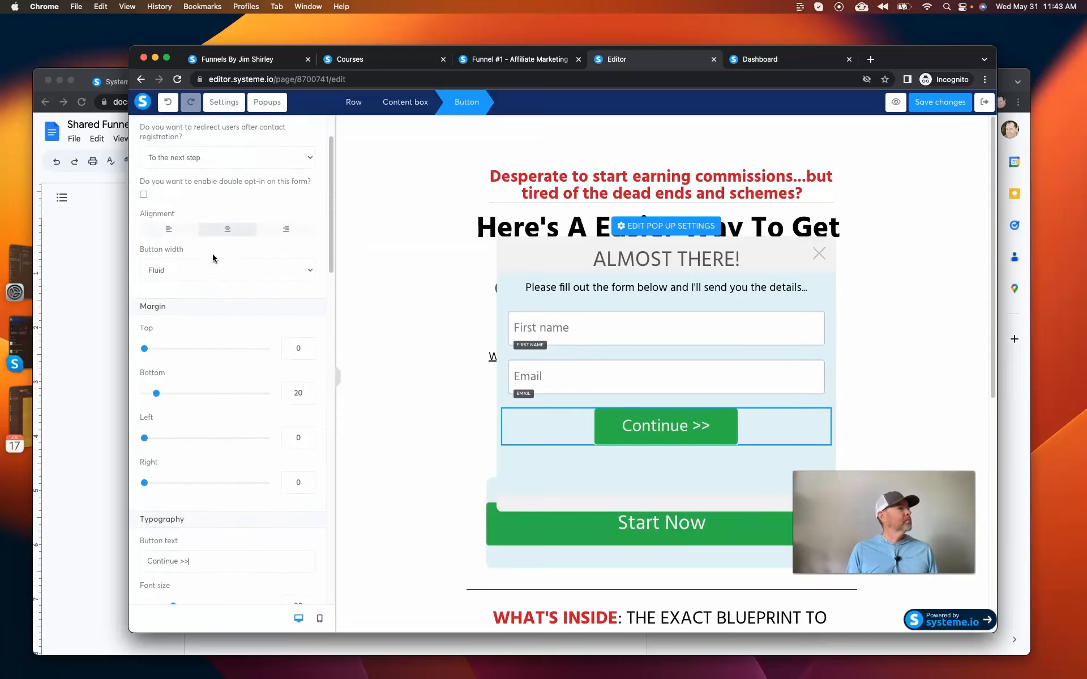
{"action": "scroll", "coordinate": [212, 254], "scroll_direction": "up", "scroll_amount": 3}
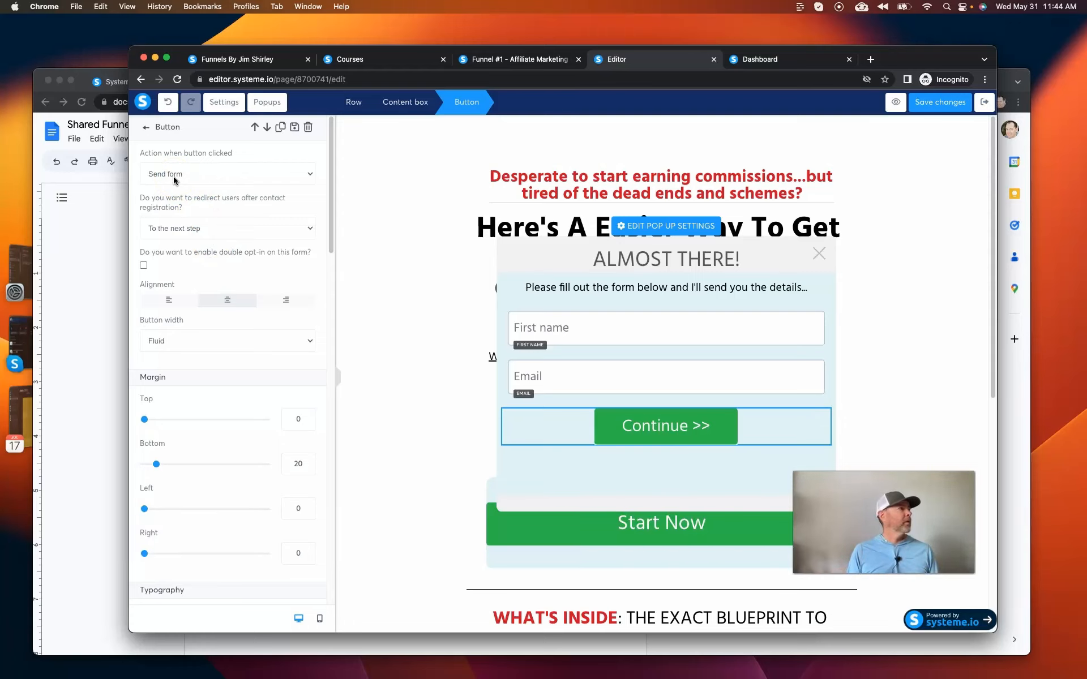
{"action": "left_click", "coordinate": [185, 226]}
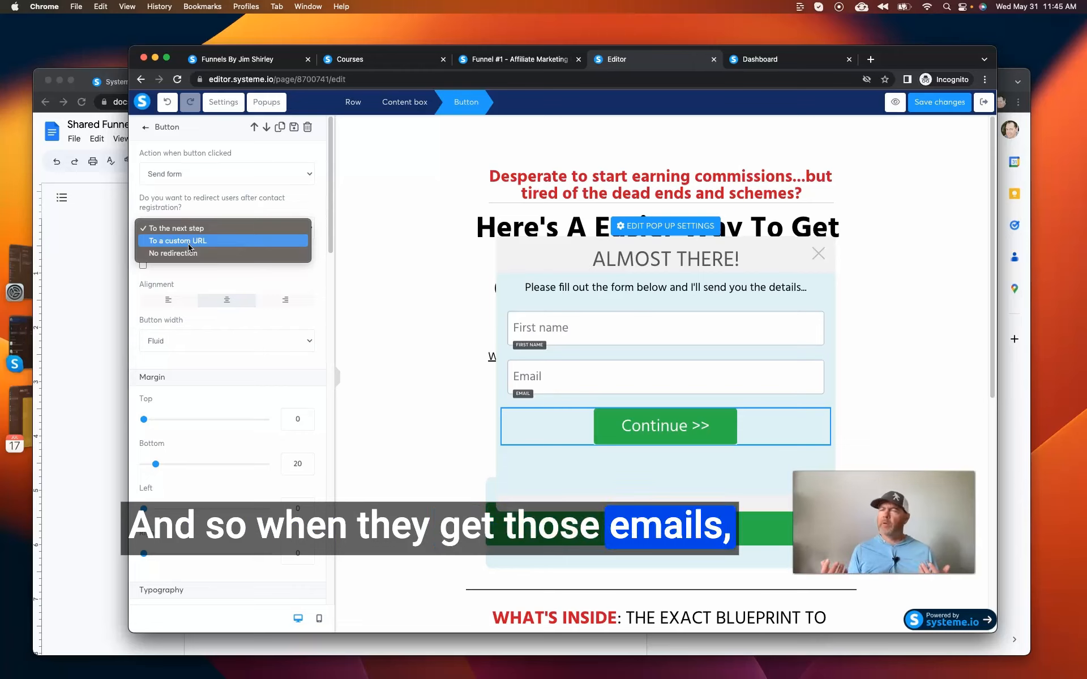
{"action": "left_click", "coordinate": [255, 228]}
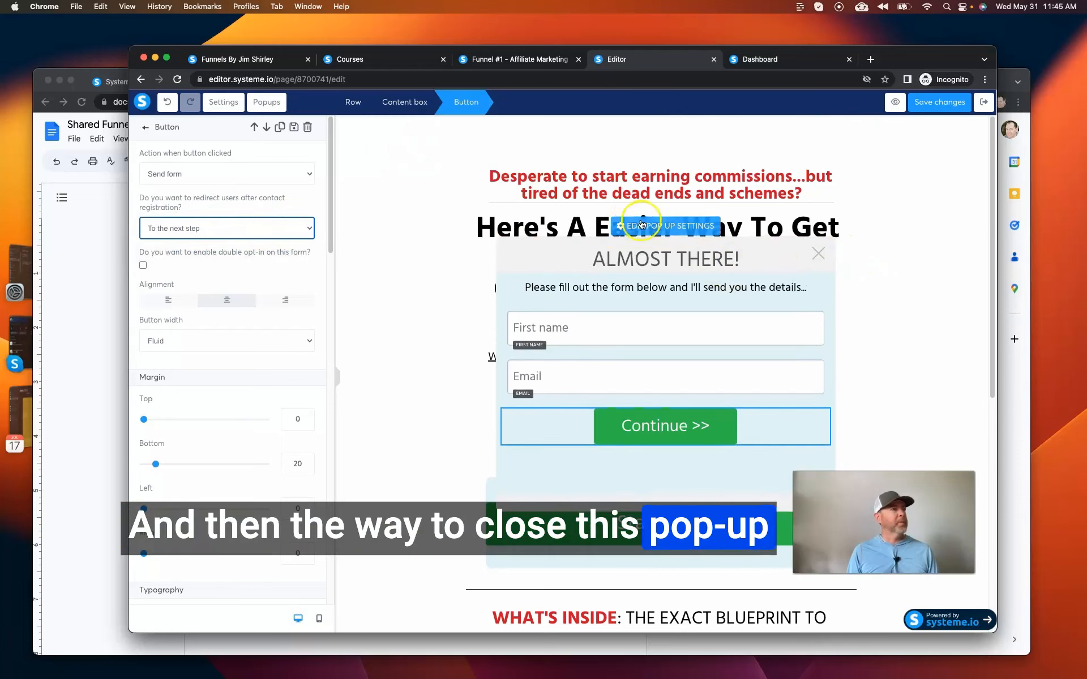
Close the opt-in popup, return to editing the page, and save the changes.
{"action": "left_click", "coordinate": [792, 244]}
{"action": "left_click", "coordinate": [888, 273]}
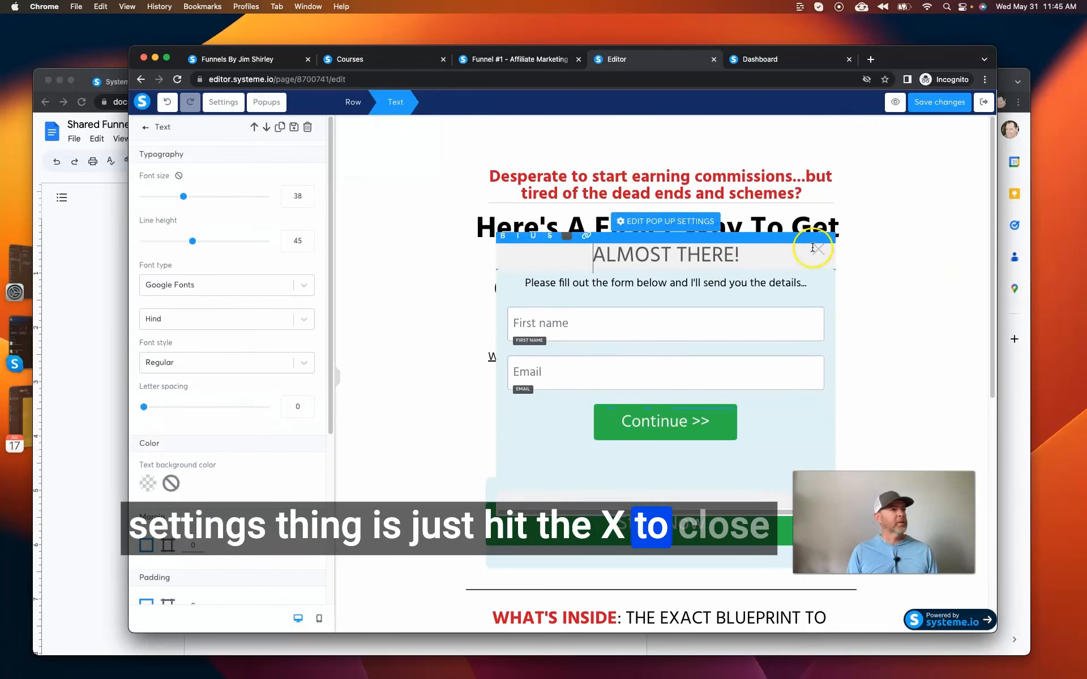
{"action": "left_click", "coordinate": [437, 262]}
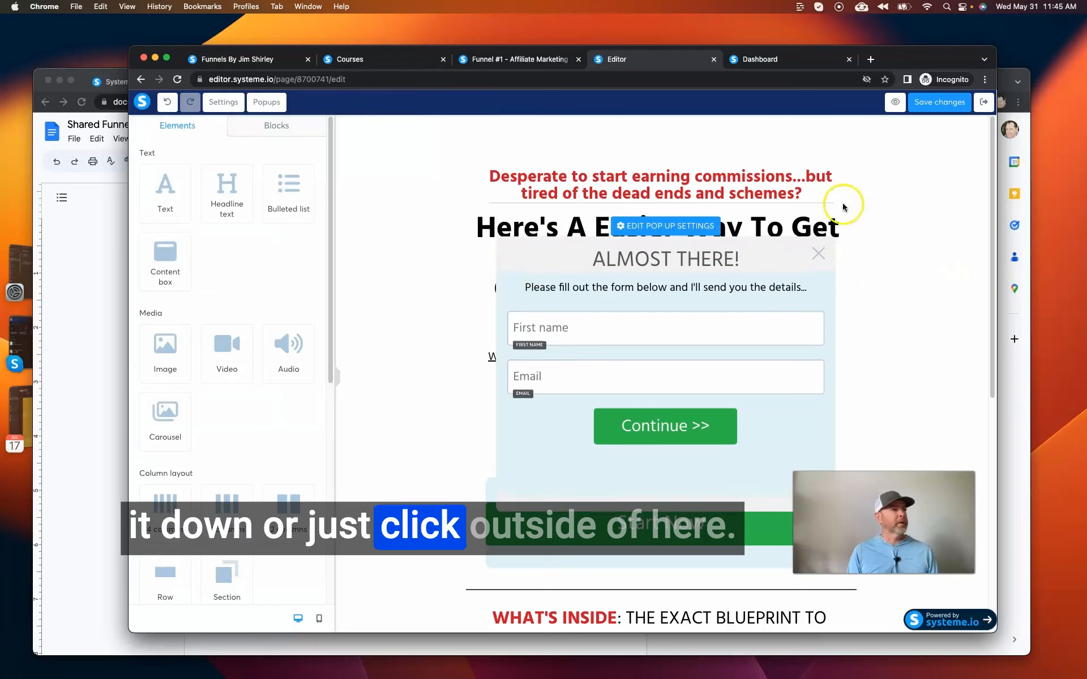
{"action": "left_click", "coordinate": [872, 246]}
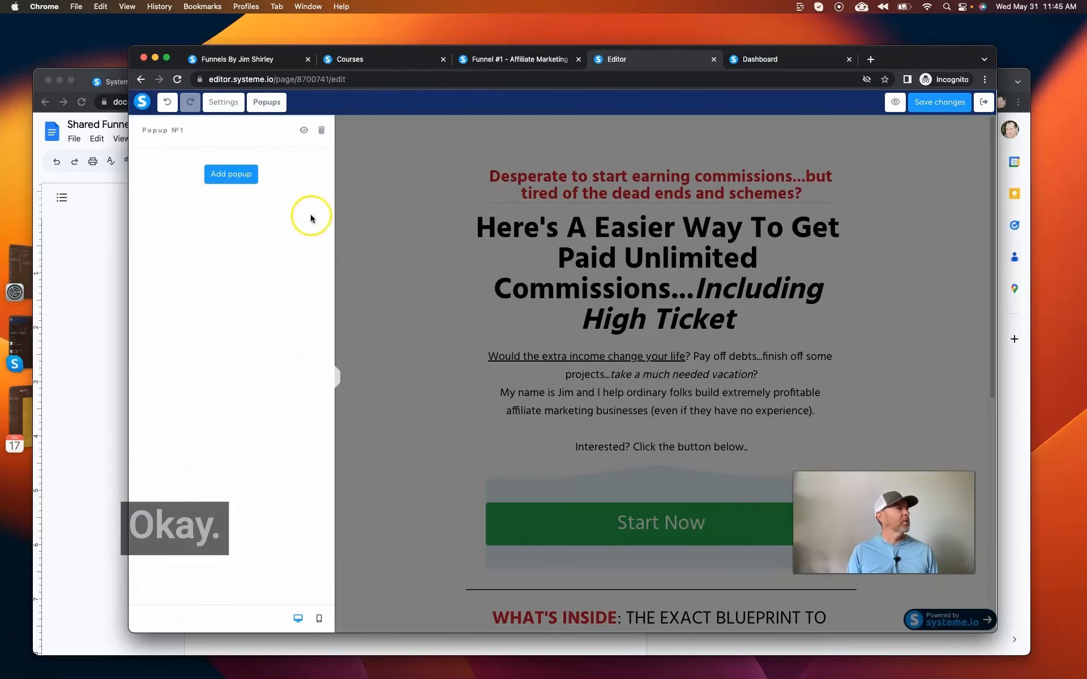
{"action": "left_click", "coordinate": [365, 164]}
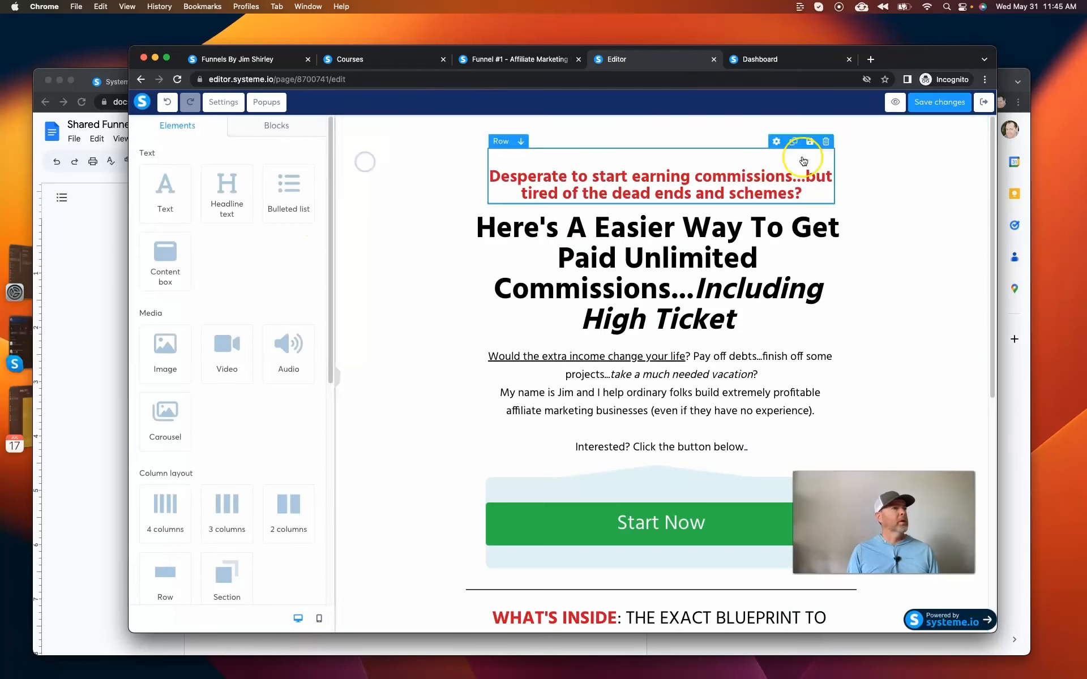
{"action": "left_click", "coordinate": [929, 103]}
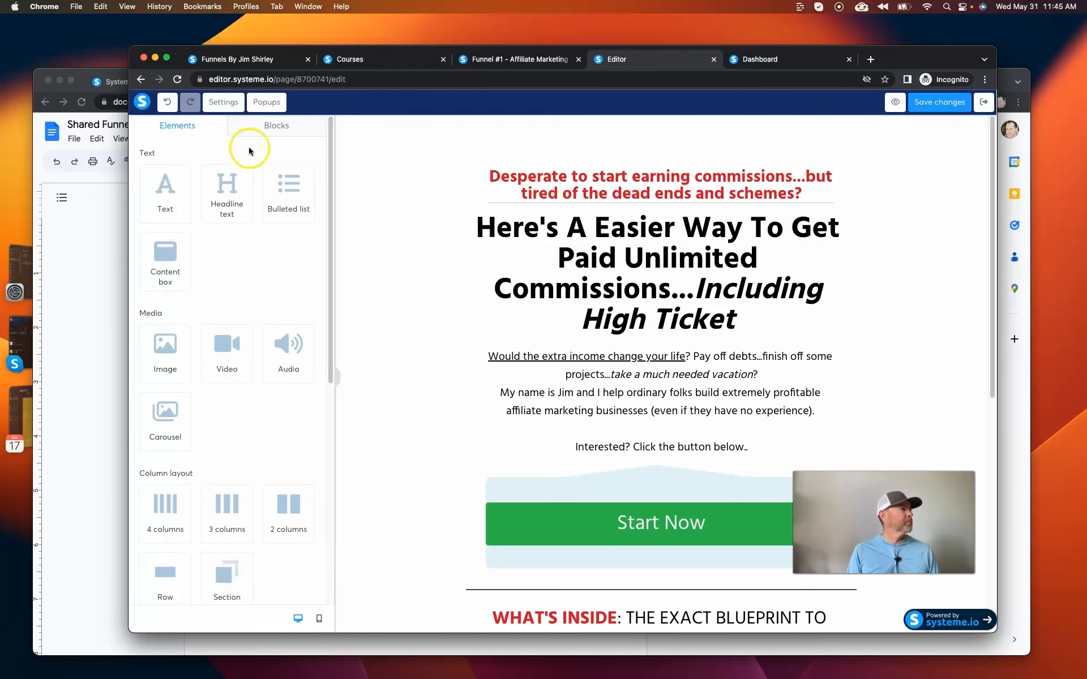
Examine Popup Nº1's close button, delay, automatic opening and exit intent settings, keeping Open on exit intent set to OFF.
{"action": "left_click", "coordinate": [261, 103]}
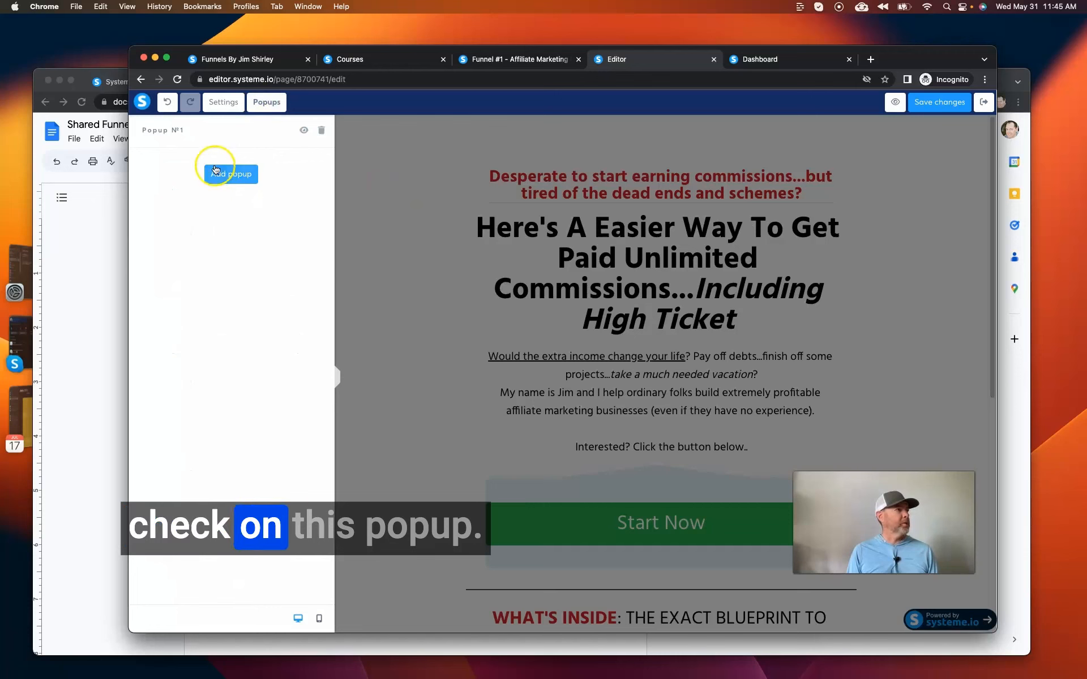
{"action": "left_click", "coordinate": [301, 131]}
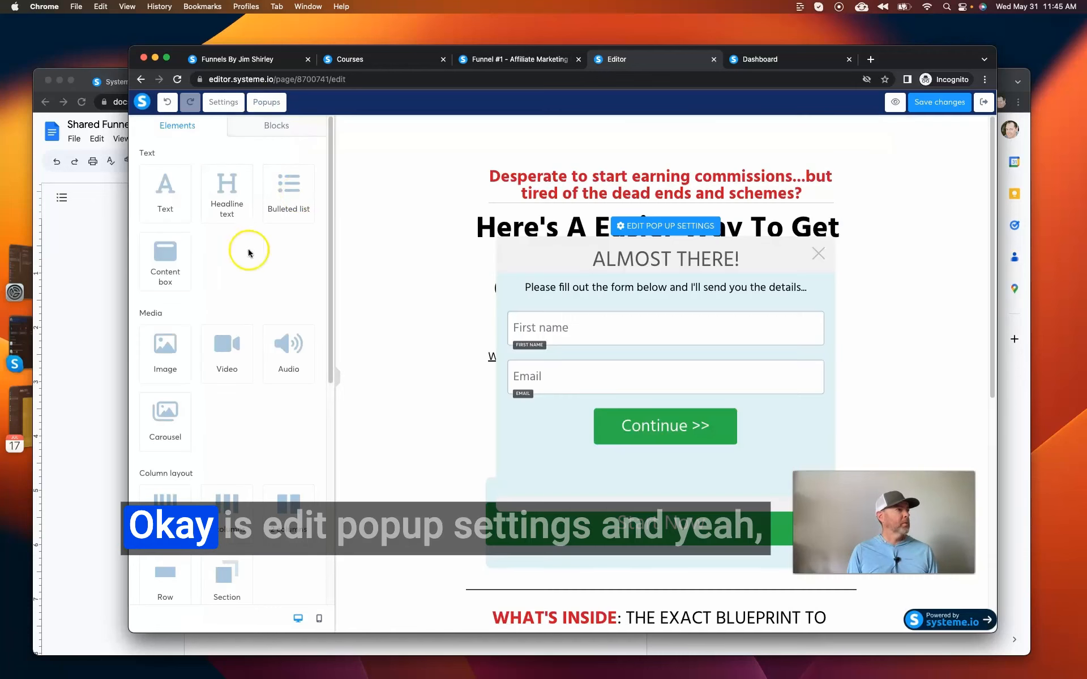
{"action": "left_click", "coordinate": [632, 233]}
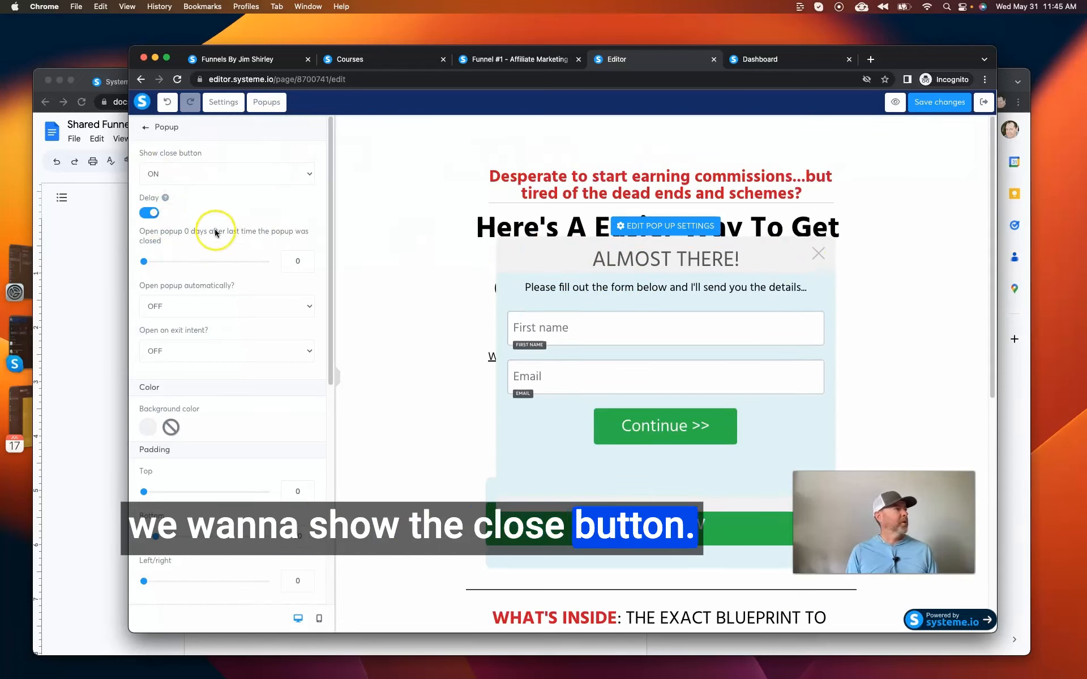
{"action": "scroll", "coordinate": [225, 300], "scroll_direction": "down", "scroll_amount": 10}
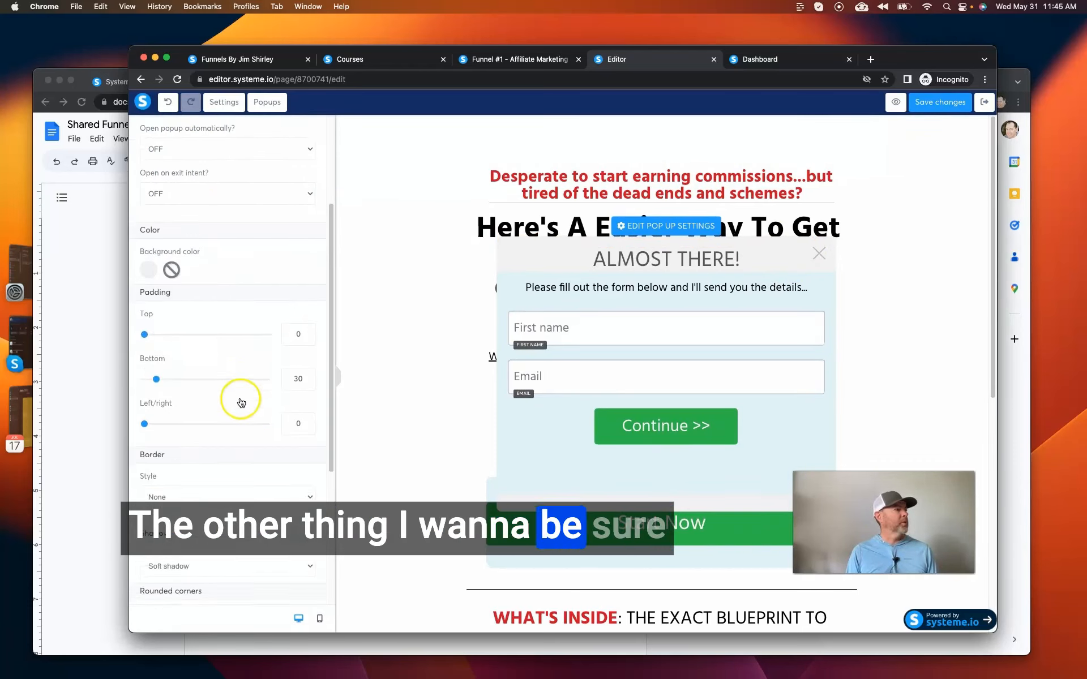
{"action": "scroll", "coordinate": [241, 402], "scroll_direction": "down", "scroll_amount": 1}
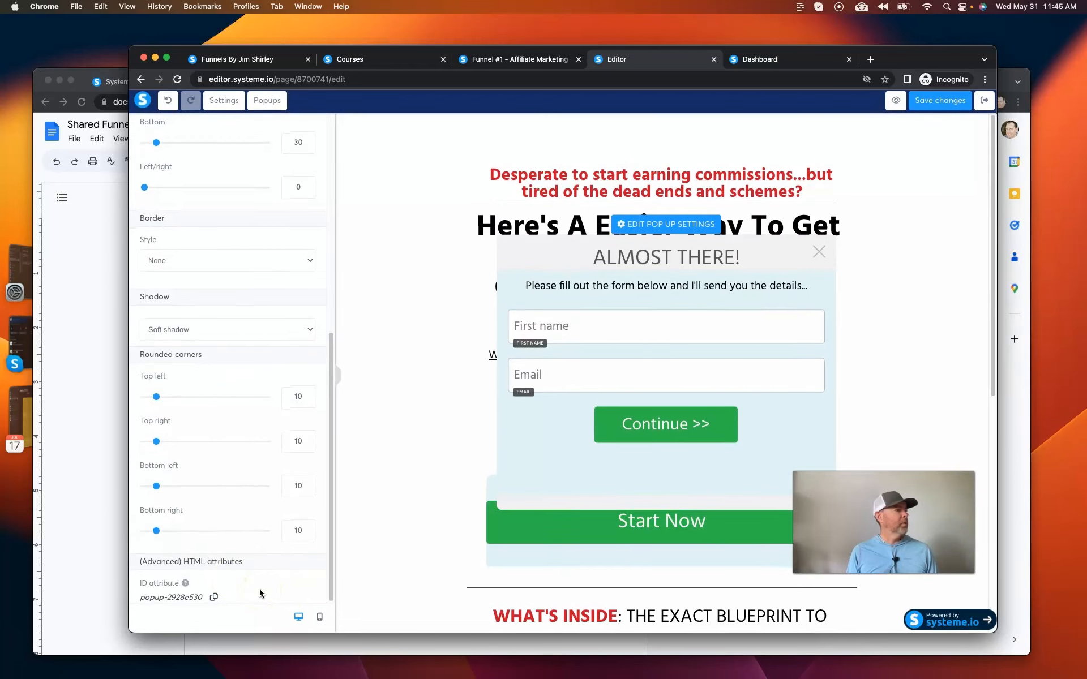
{"action": "scroll", "coordinate": [259, 591], "scroll_direction": "up", "scroll_amount": 4}
{"action": "scroll", "coordinate": [259, 592], "scroll_direction": "up", "scroll_amount": 10}
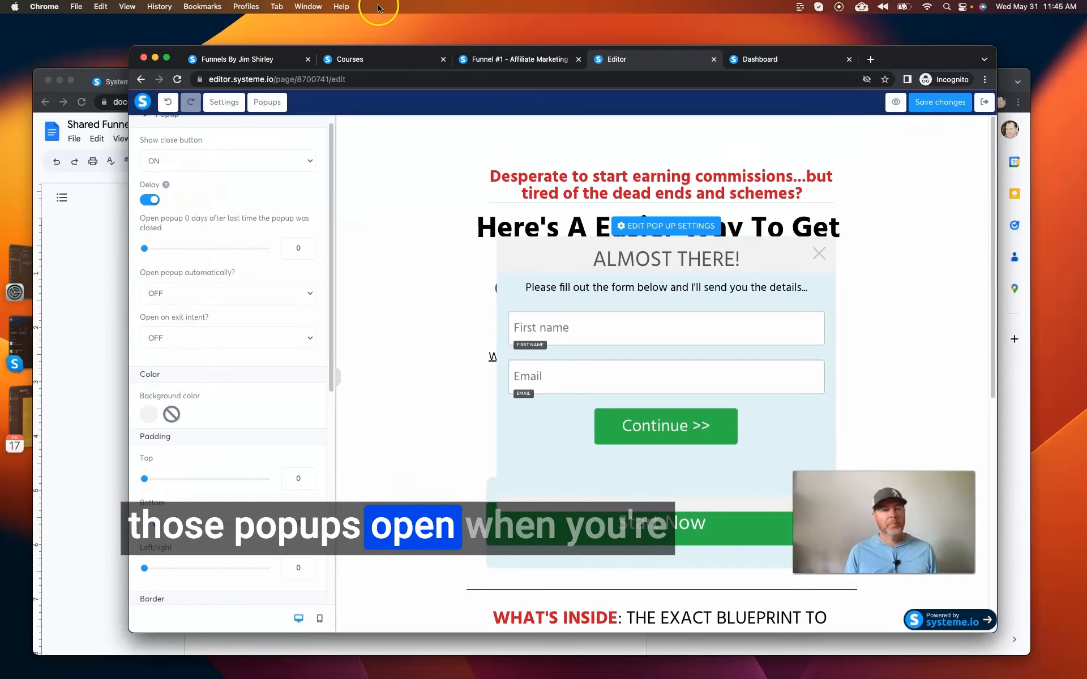
{"action": "left_click", "coordinate": [249, 344]}
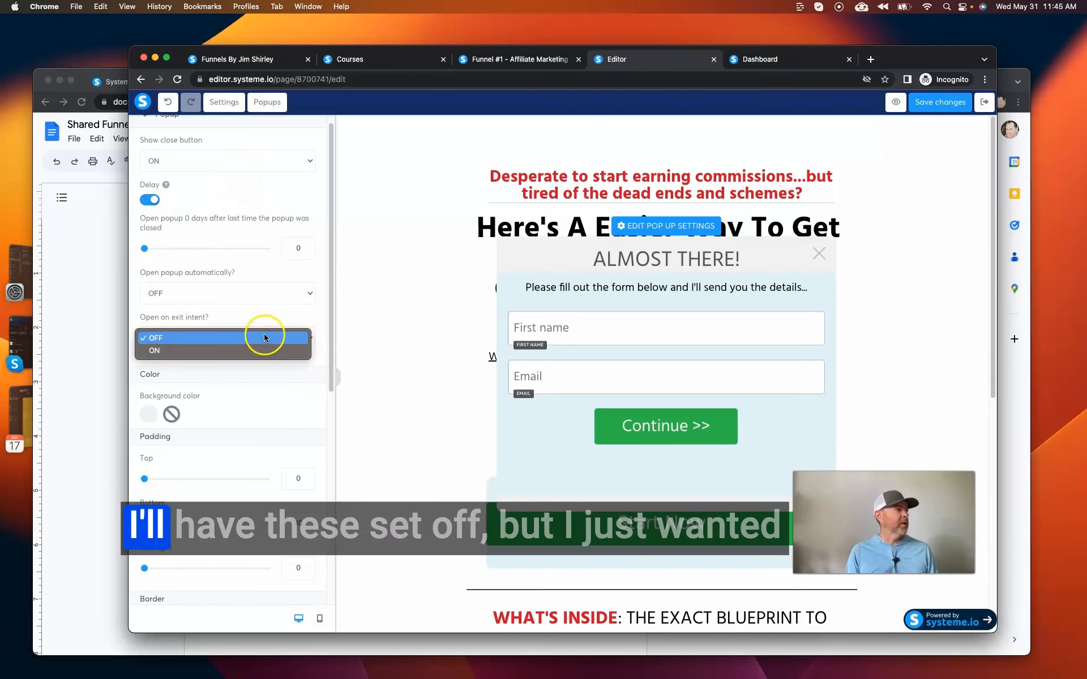
{"action": "left_click", "coordinate": [264, 336]}
{"action": "left_click", "coordinate": [249, 323]}
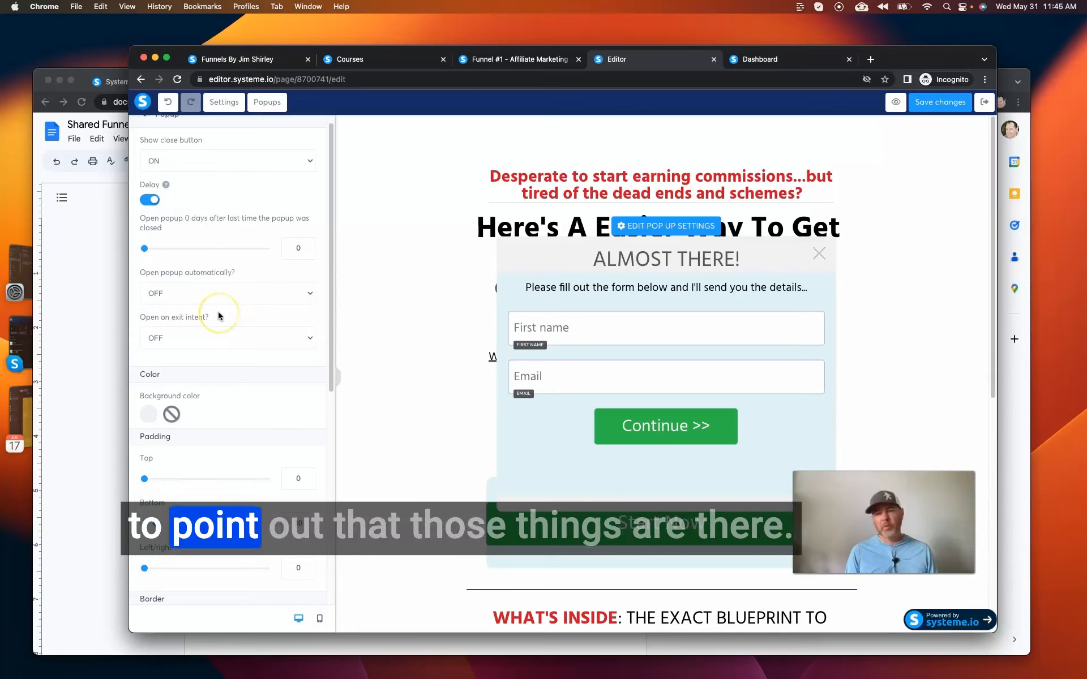
{"action": "left_click", "coordinate": [392, 194]}
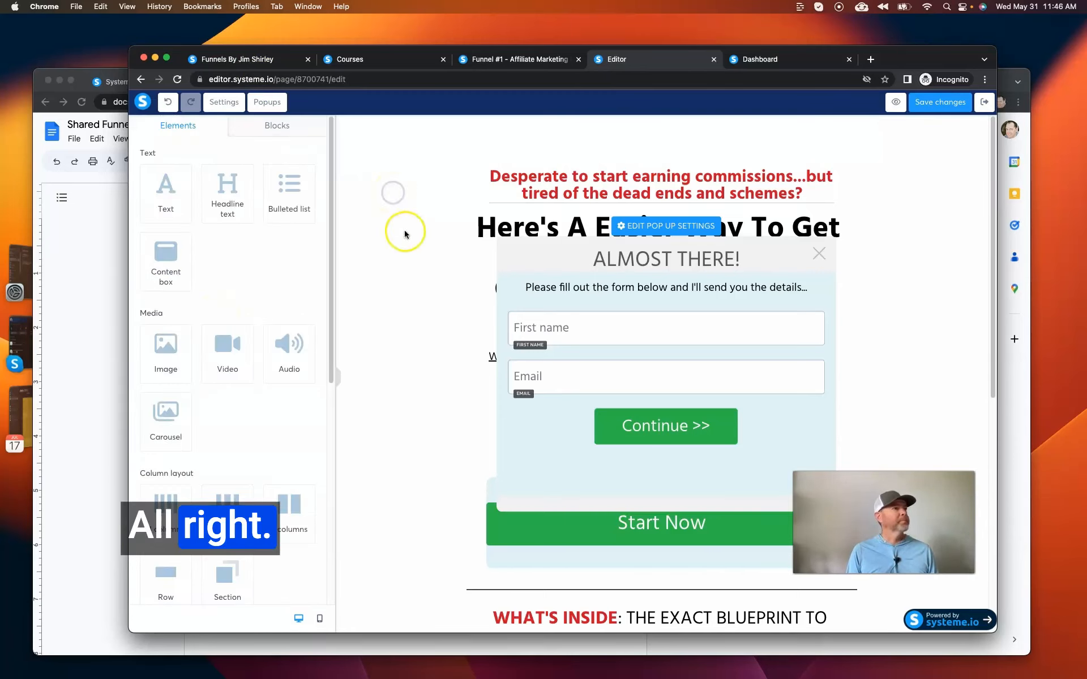
Close the popup and, in the Google Docs checklist, mark the "Edit / update the pop up opt in box" item as done.
{"action": "left_click", "coordinate": [819, 257]}
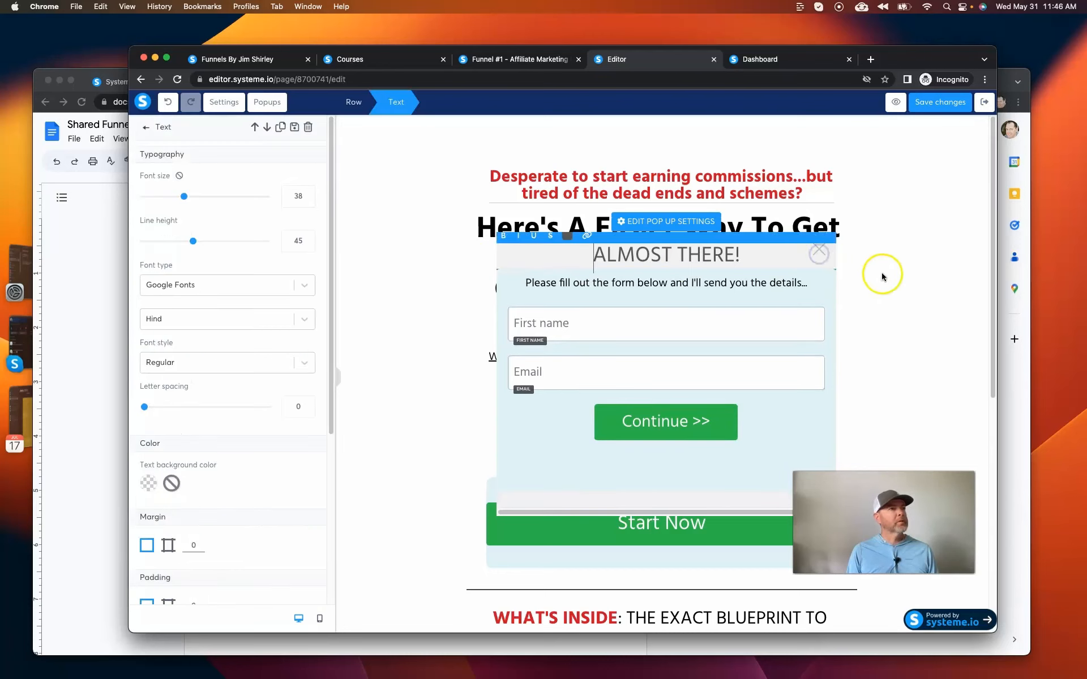
{"action": "left_click", "coordinate": [880, 274]}
{"action": "left_click", "coordinate": [818, 251]}
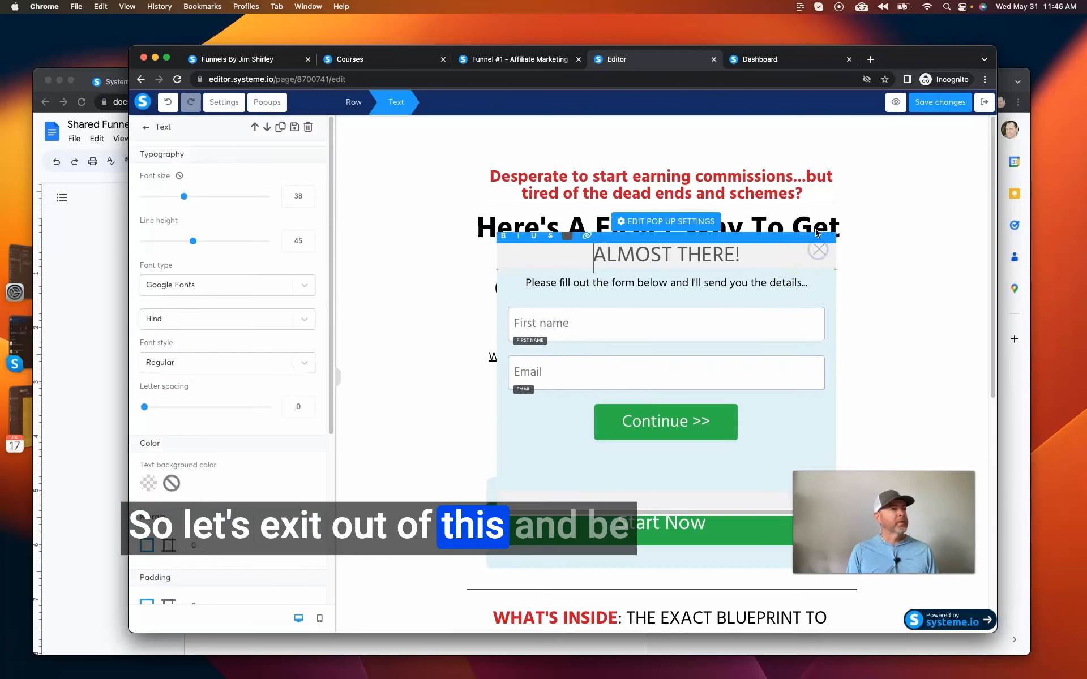
{"action": "left_click", "coordinate": [861, 227]}
{"action": "left_click", "coordinate": [860, 226]}
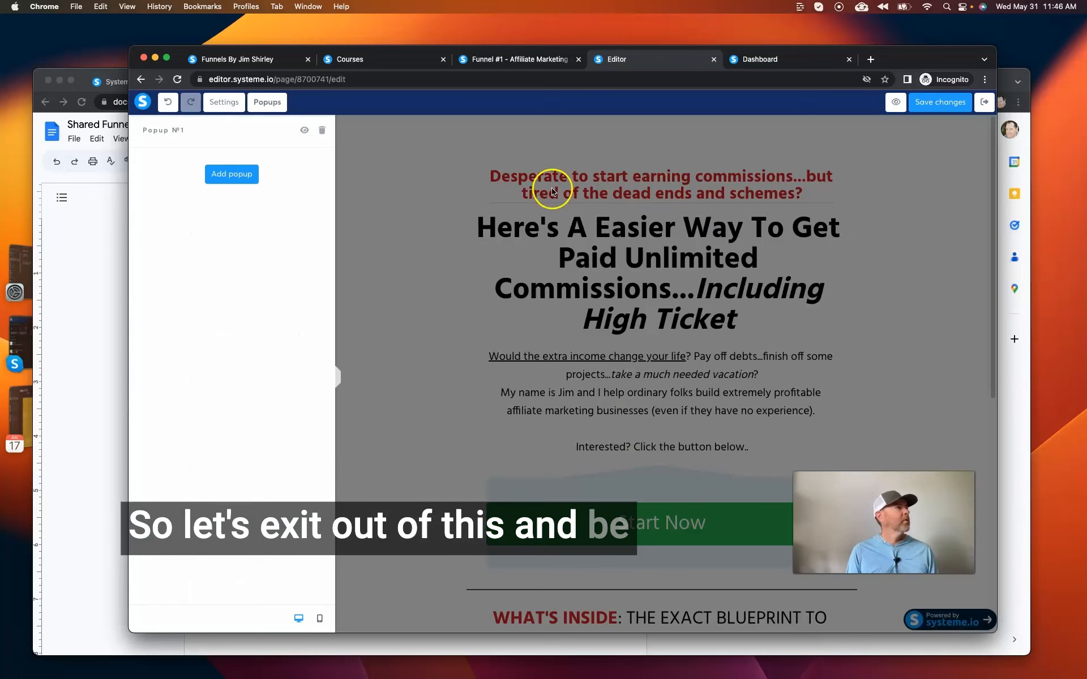
{"action": "left_click", "coordinate": [432, 180]}
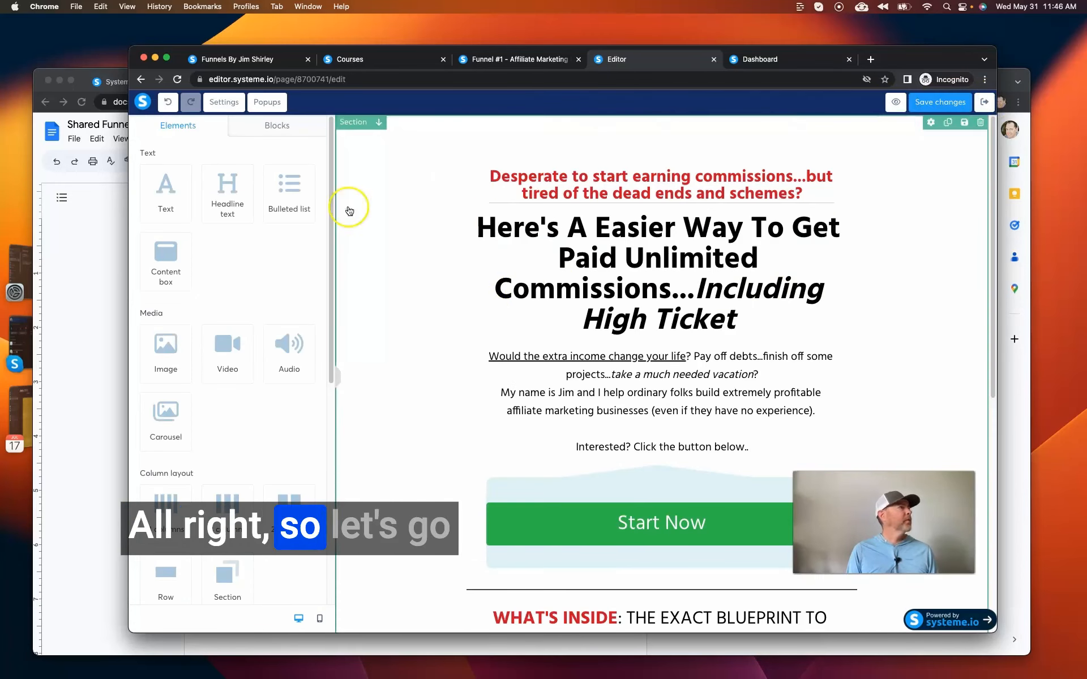
{"action": "left_click", "coordinate": [86, 221]}
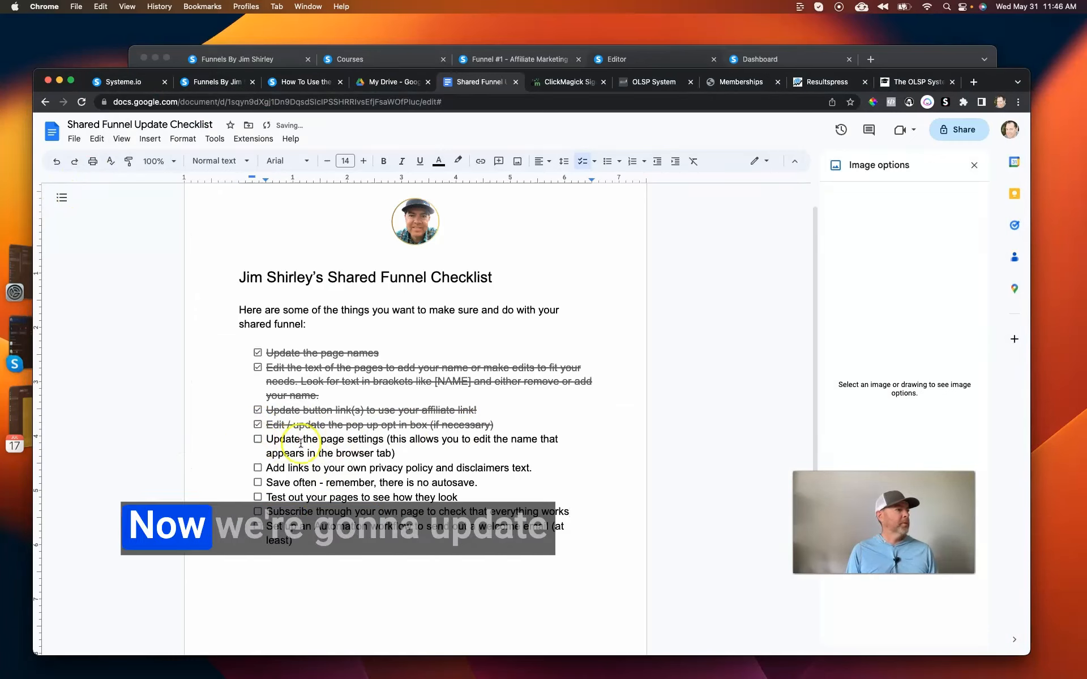
{"action": "left_click", "coordinate": [348, 272]}
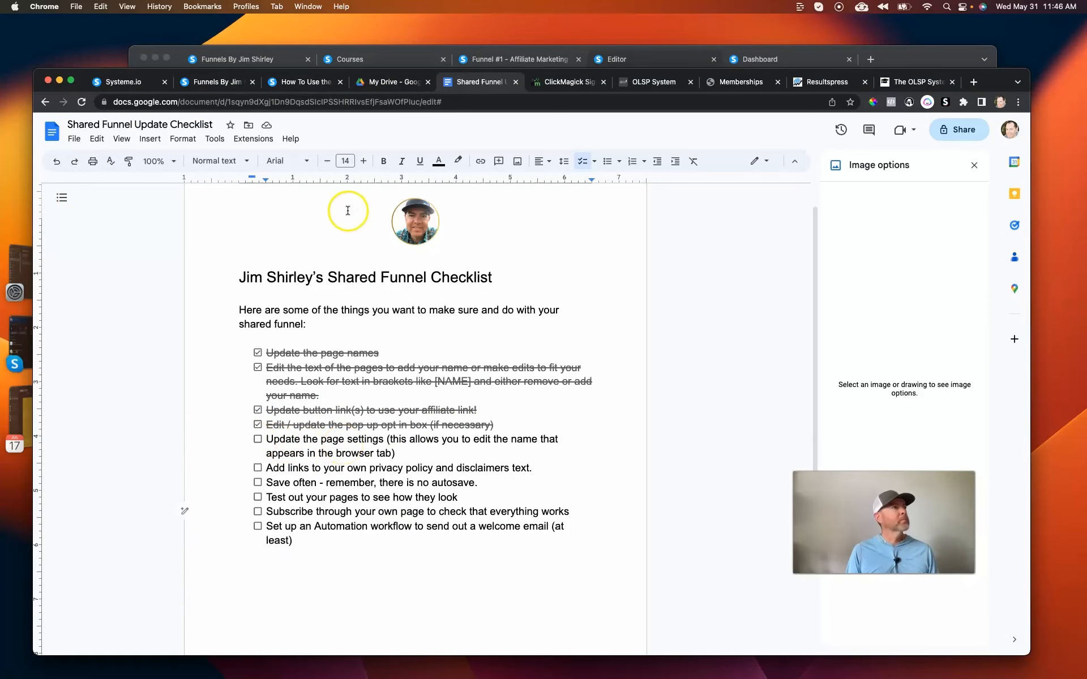
Back in the systeme.io editor, set the SEO title in the page settings to "Page Title - Set This".
{"action": "left_click", "coordinate": [611, 60]}
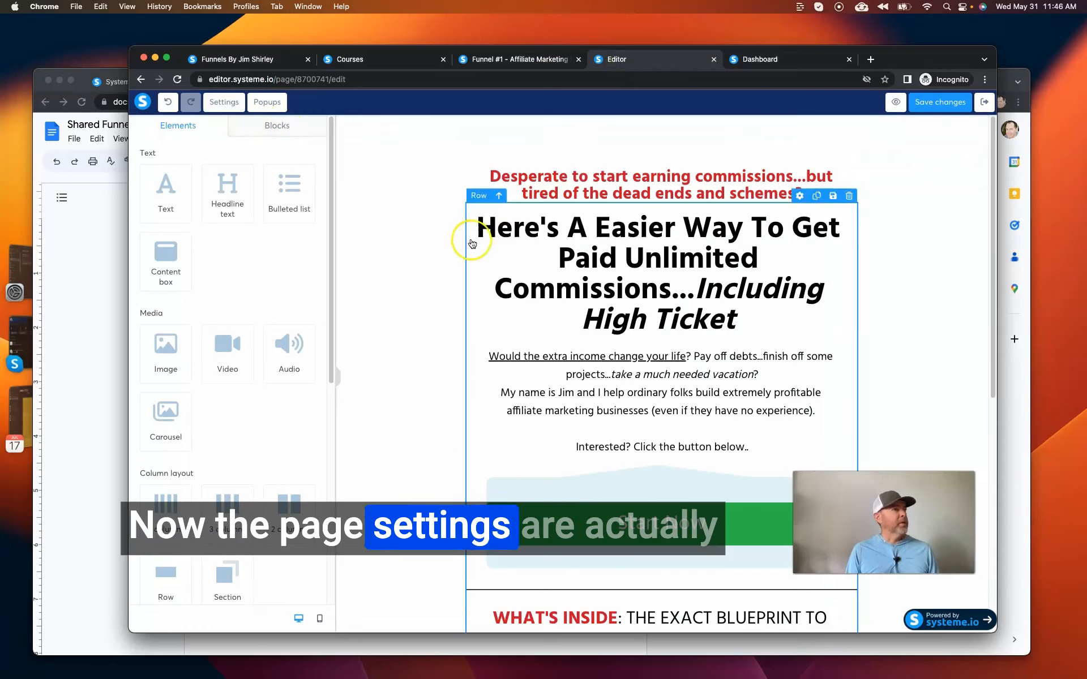
{"action": "left_click", "coordinate": [217, 104]}
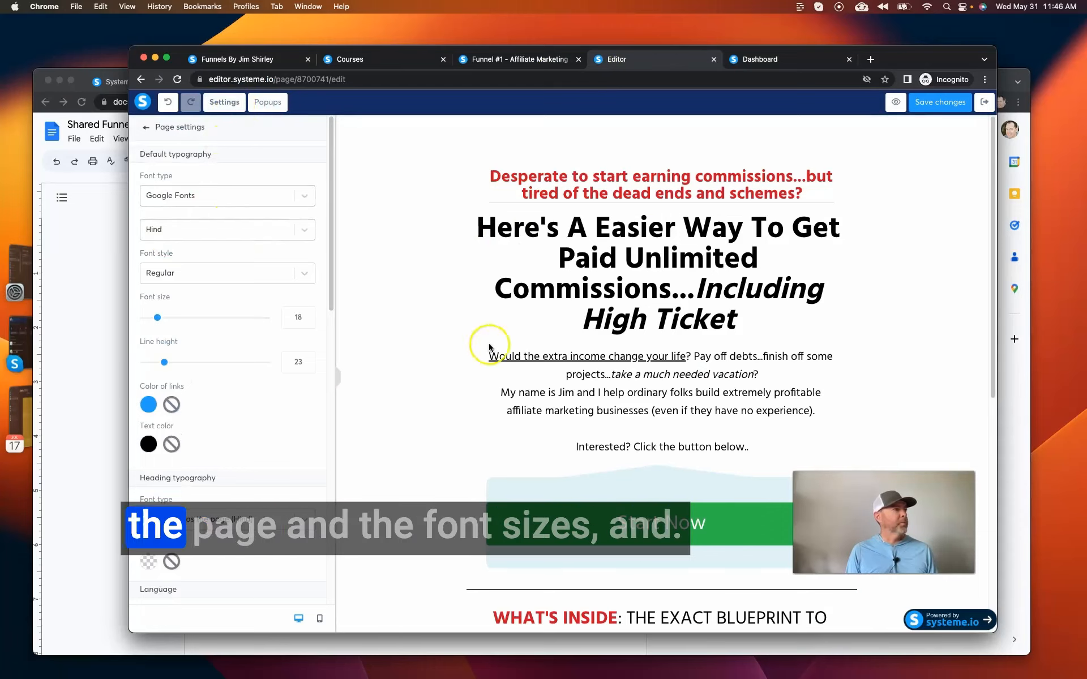
{"action": "scroll", "coordinate": [253, 243], "scroll_direction": "down", "scroll_amount": 3}
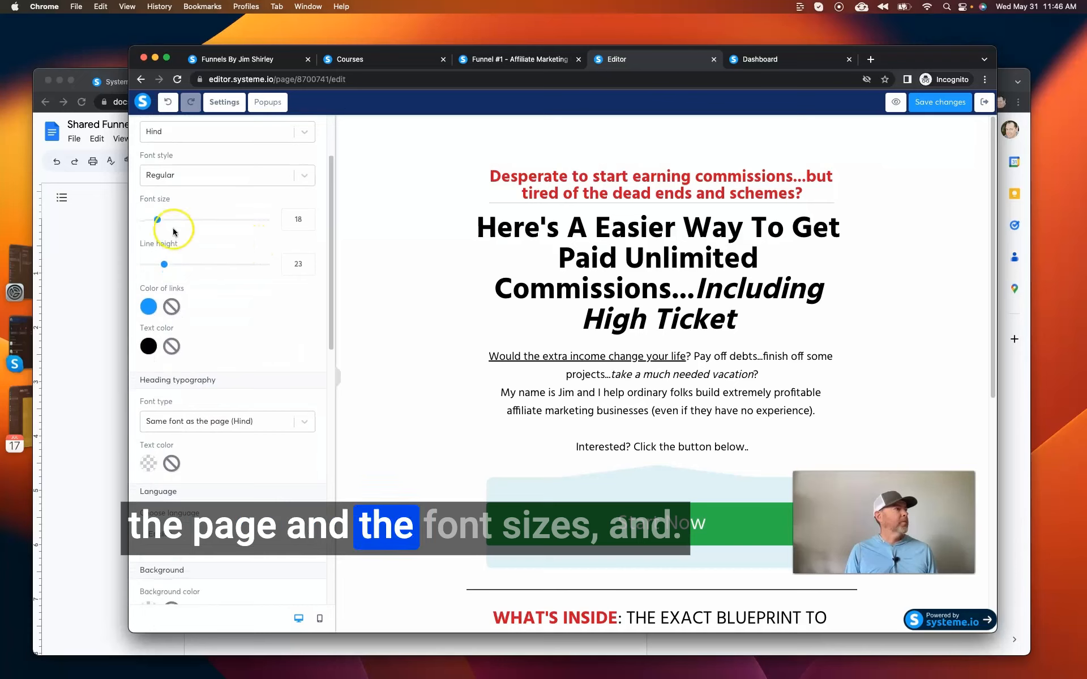
{"action": "scroll", "coordinate": [173, 231], "scroll_direction": "down", "scroll_amount": 6}
{"action": "scroll", "coordinate": [173, 231], "scroll_direction": "down", "scroll_amount": 7}
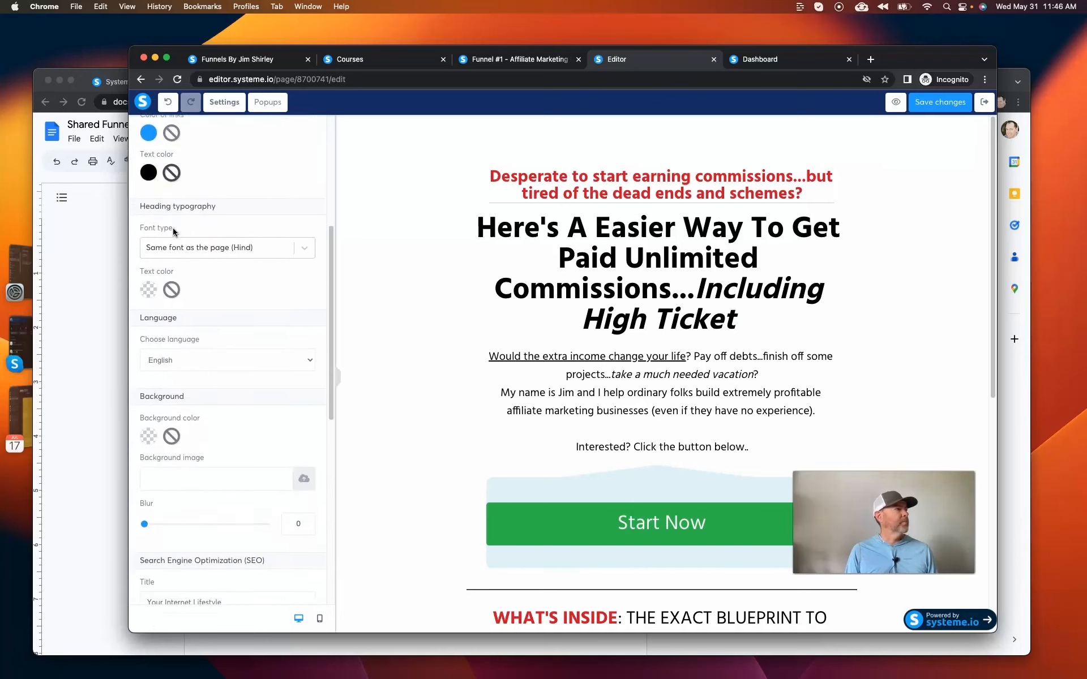
{"action": "scroll", "coordinate": [173, 231], "scroll_direction": "down", "scroll_amount": 8}
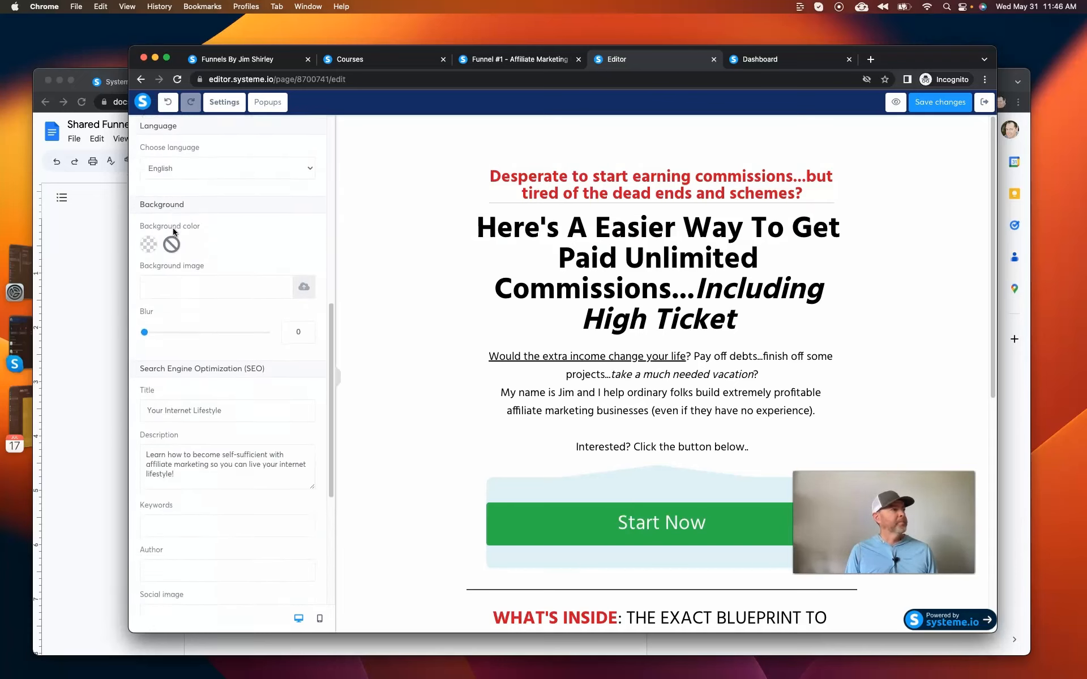
{"action": "scroll", "coordinate": [174, 231], "scroll_direction": "down", "scroll_amount": 1}
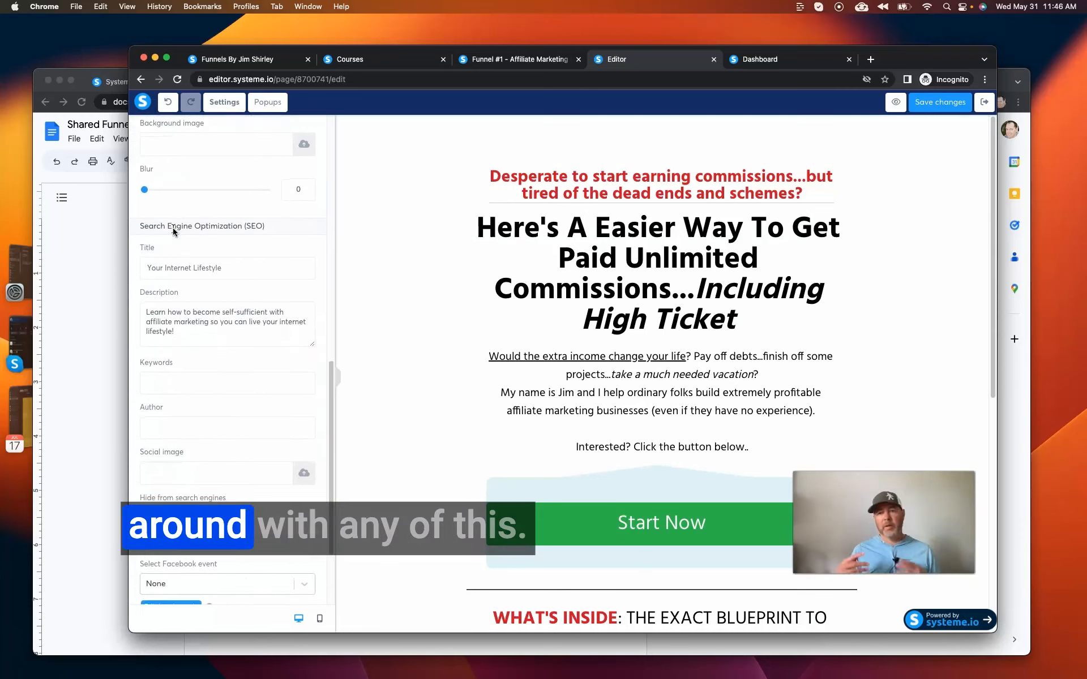
{"action": "left_click_drag", "start_coordinate": [235, 270], "coordinate": [122, 270]}
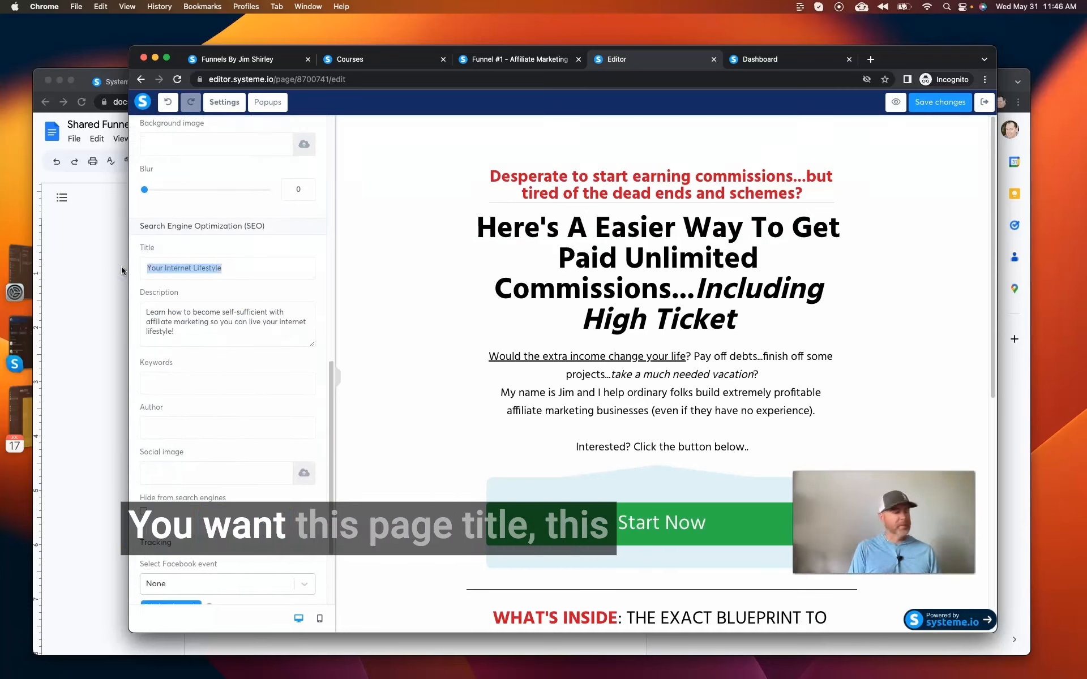
{"action": "type", "text": "Page Title - Set This"}
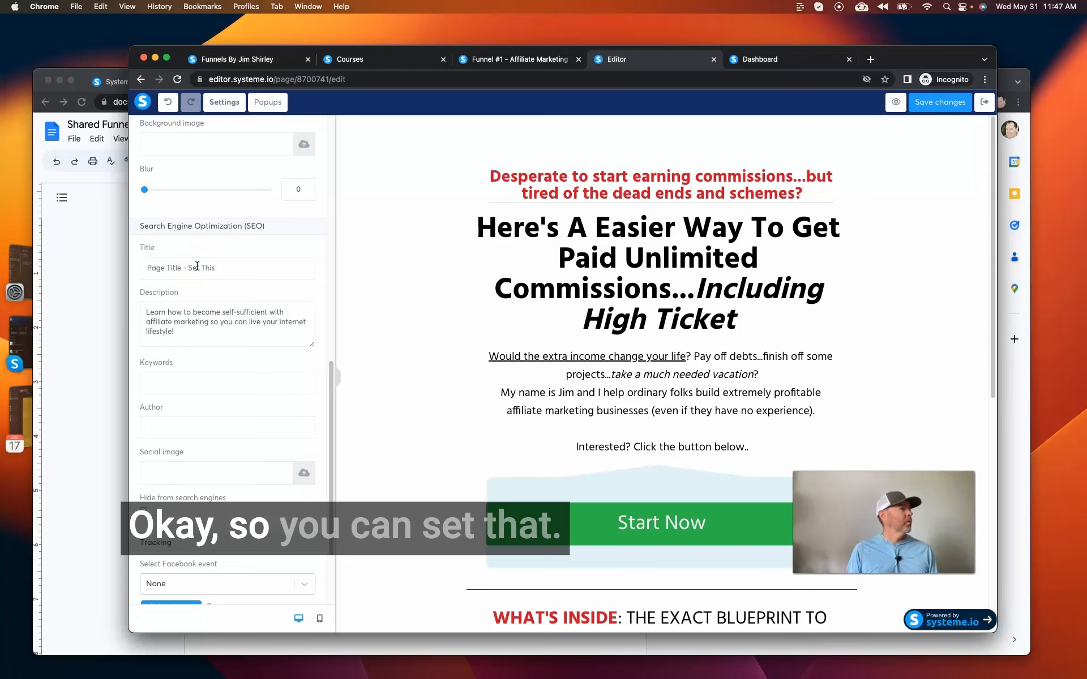
Examine the page's SEO description, social image, search engine visibility and tracking settings without changing them.
{"action": "left_click_drag", "start_coordinate": [209, 332], "coordinate": [121, 310]}
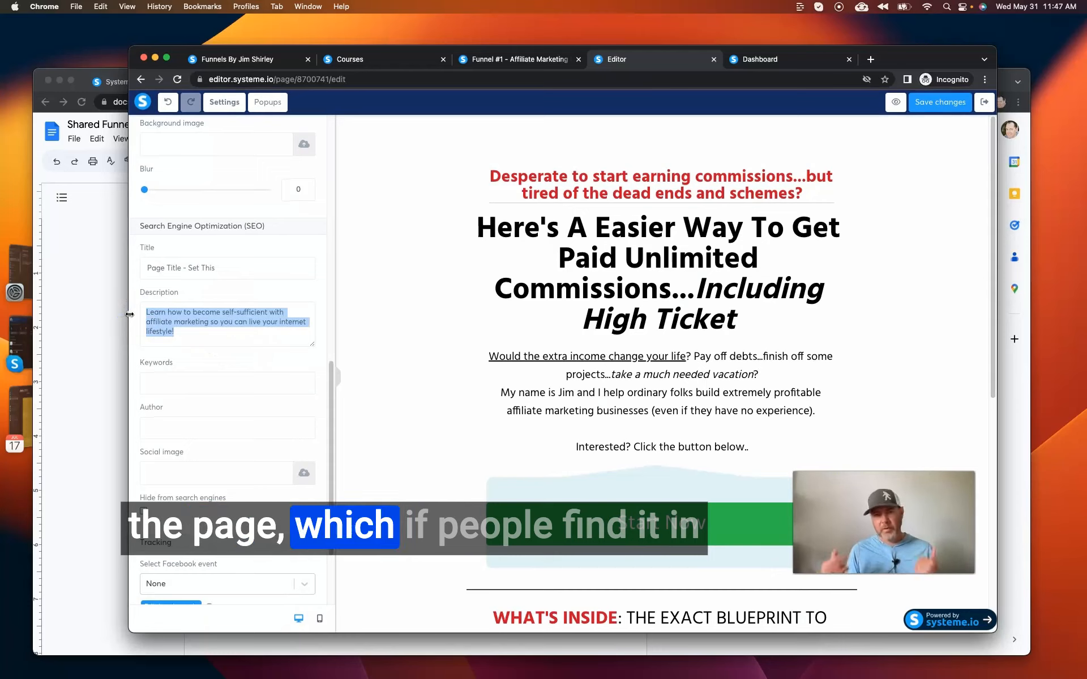
{"action": "scroll", "coordinate": [185, 363], "scroll_direction": "up", "scroll_amount": 1}
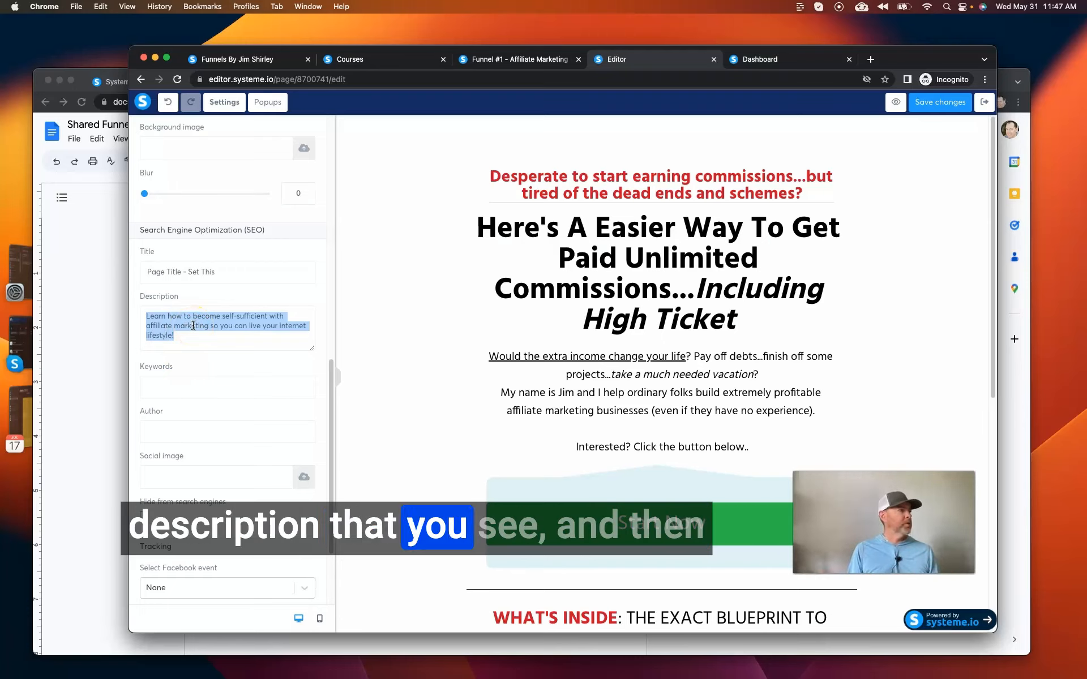
{"action": "left_click", "coordinate": [208, 470]}
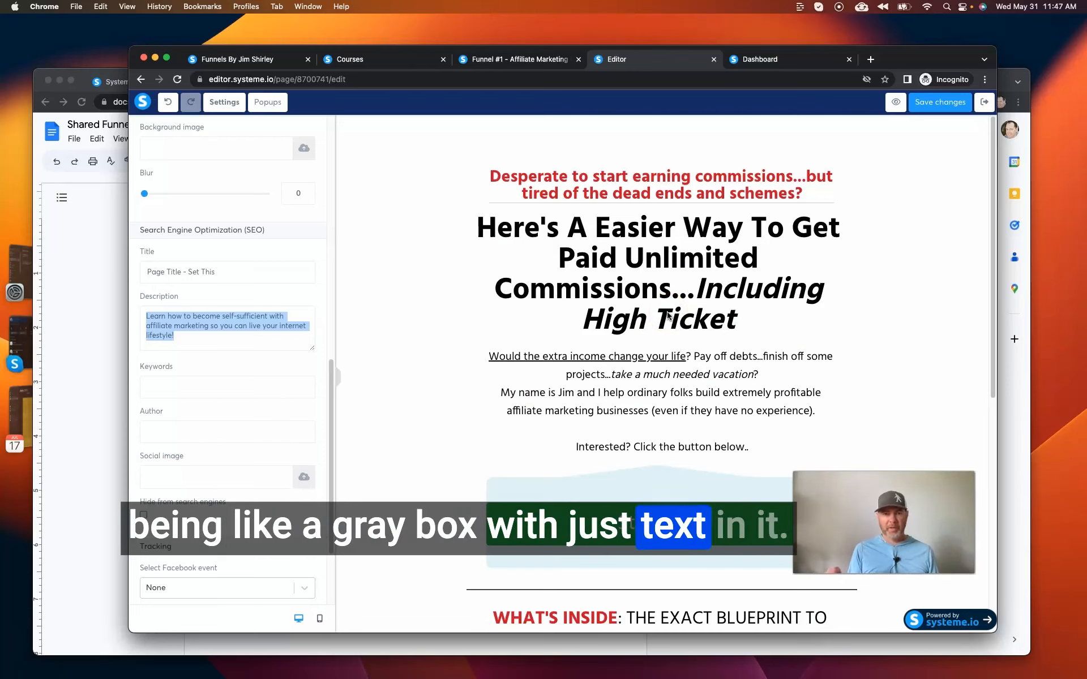
{"action": "left_click", "coordinate": [568, 525]}
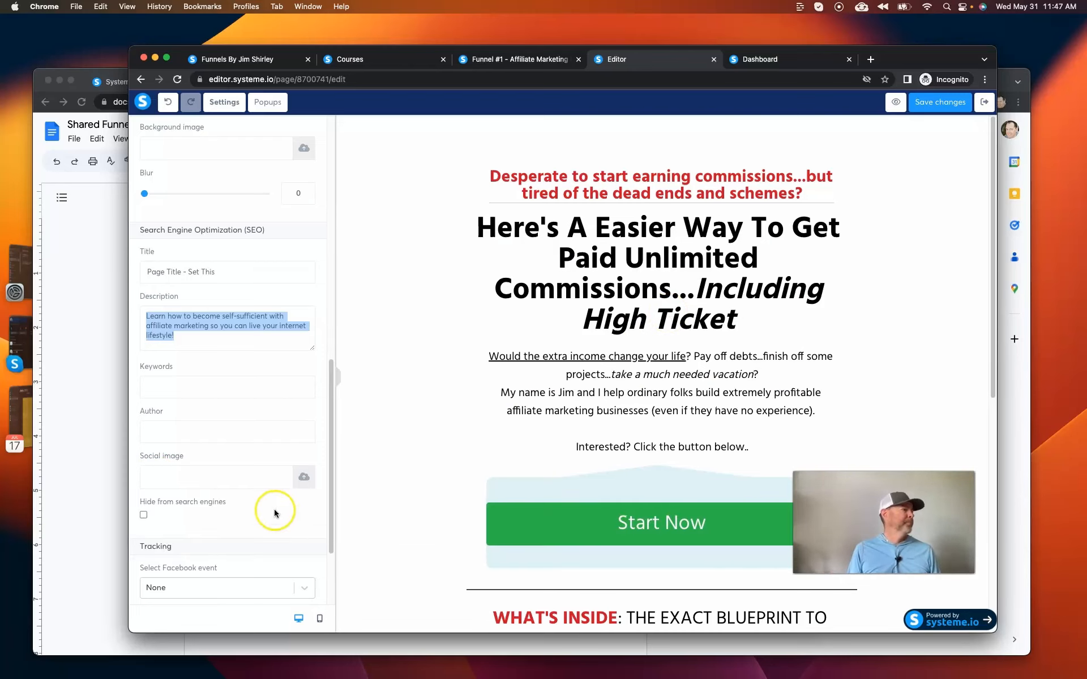
{"action": "scroll", "coordinate": [274, 508], "scroll_direction": "down", "scroll_amount": 5}
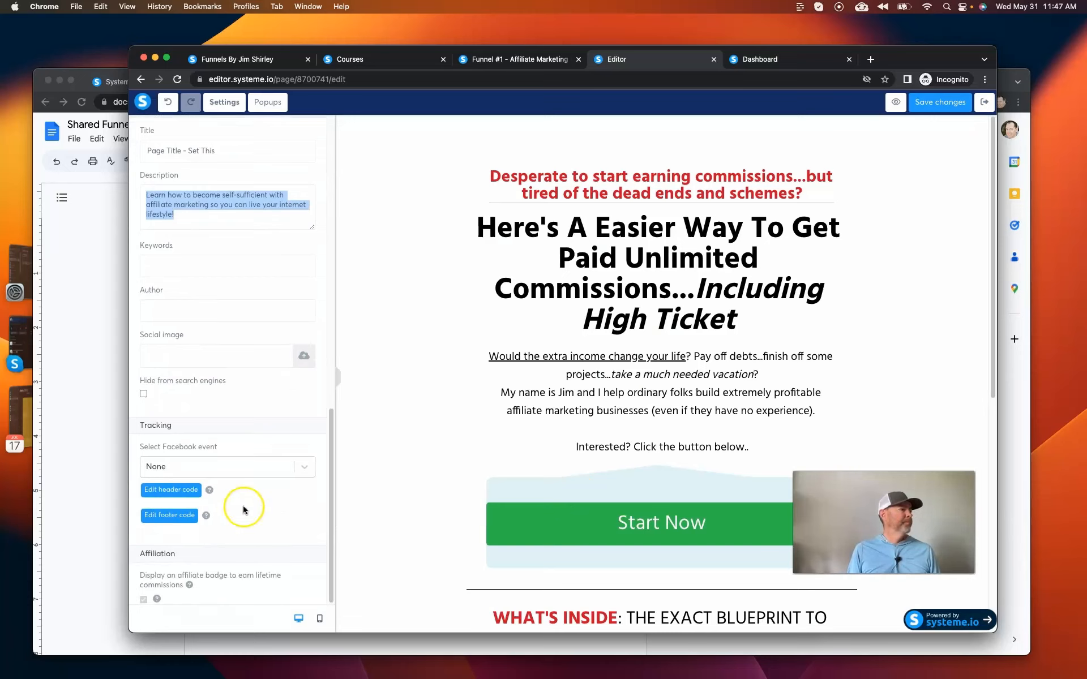
Save the page changes and mark the "Update the page settings" item as done in the Google Docs checklist.
{"action": "left_click", "coordinate": [894, 188]}
{"action": "left_click", "coordinate": [937, 102]}
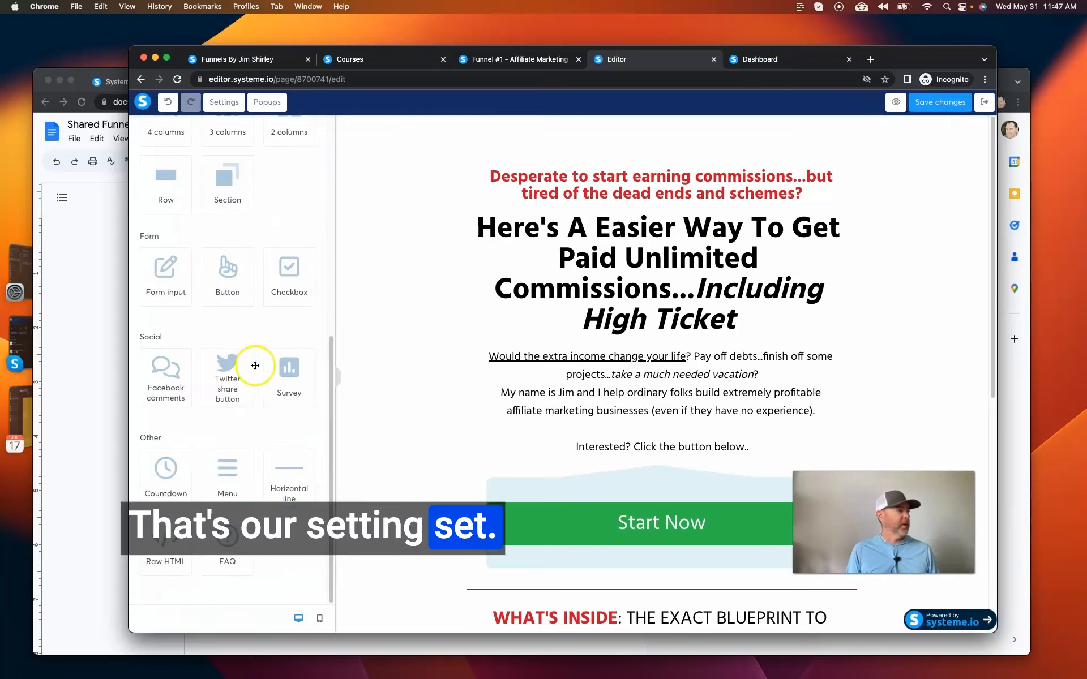
{"action": "left_click", "coordinate": [97, 398]}
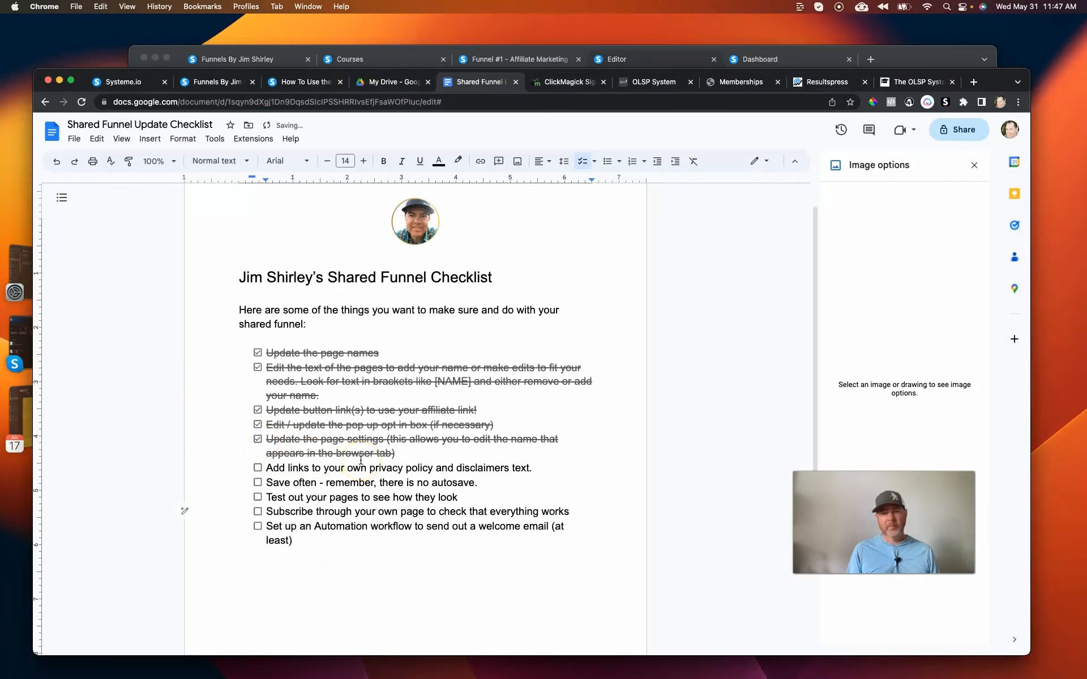
Switch back to systeme.io, exit the squeeze page editor and open the Bridge Page for editing.
{"action": "scroll", "coordinate": [377, 317], "scroll_direction": "up", "scroll_amount": 1}
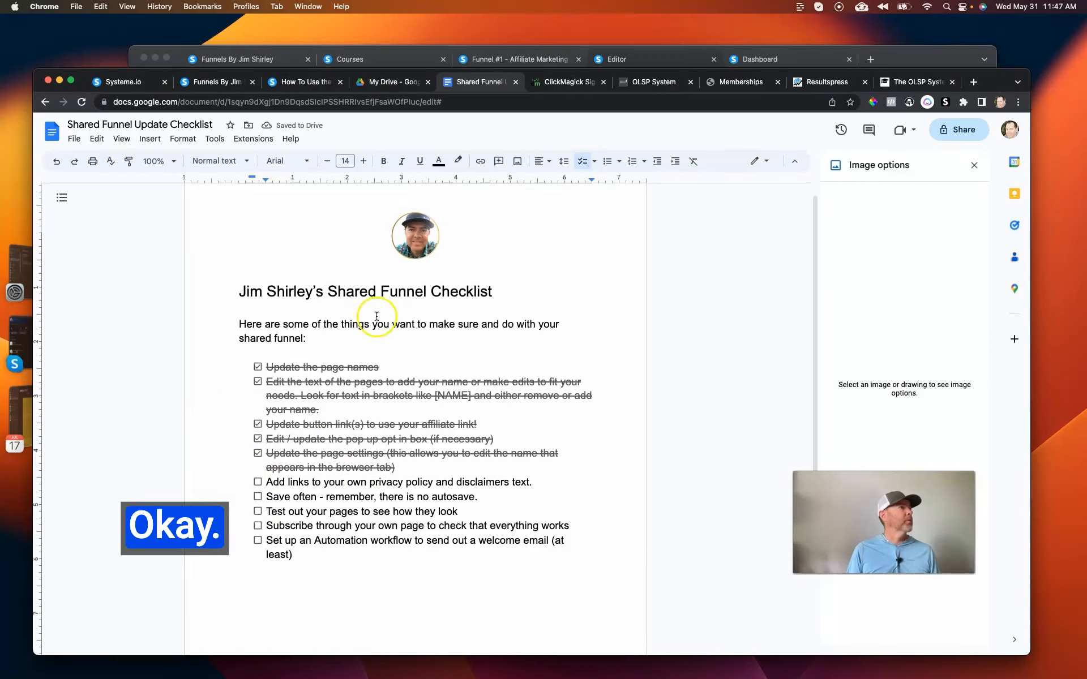
{"action": "left_click", "coordinate": [653, 63]}
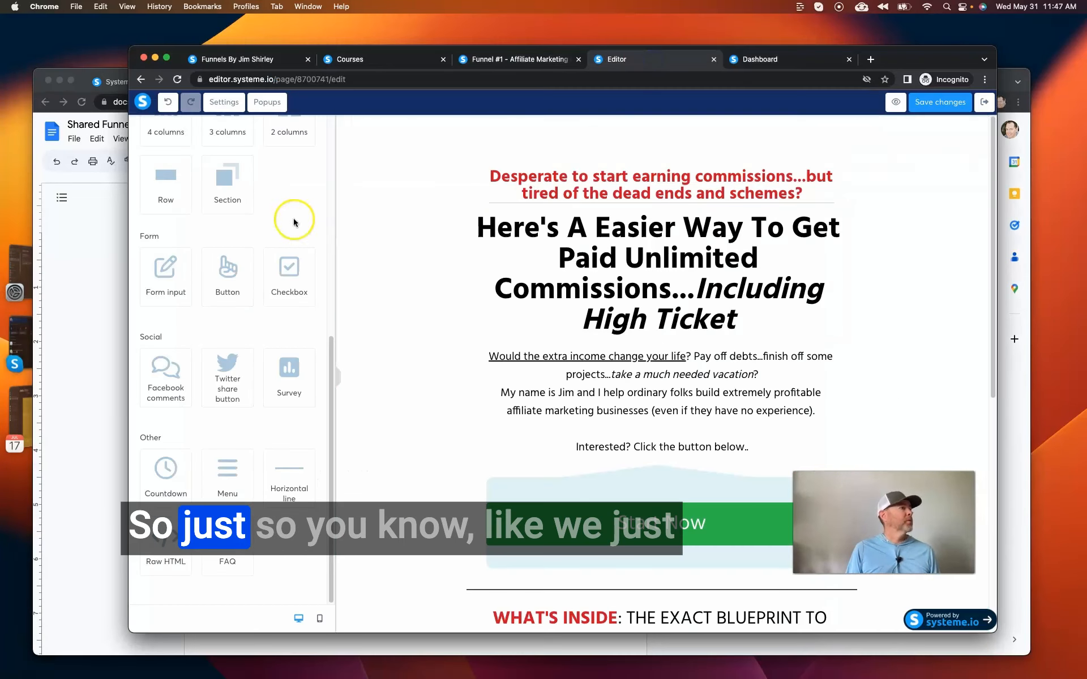
{"action": "left_click", "coordinate": [984, 103]}
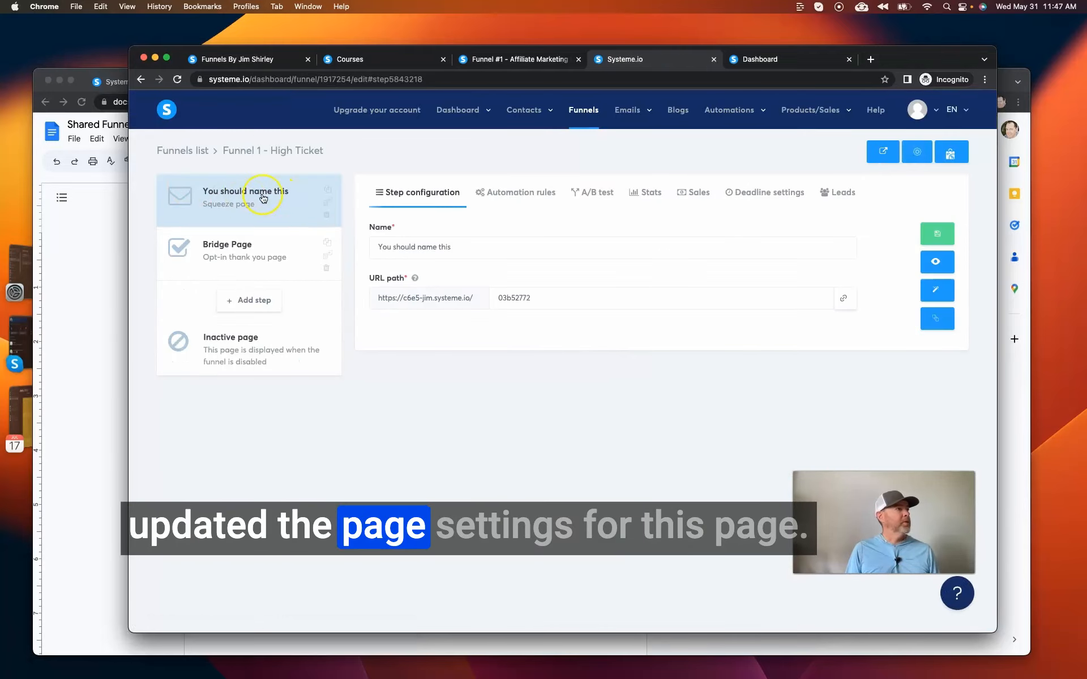
{"action": "left_click", "coordinate": [252, 254]}
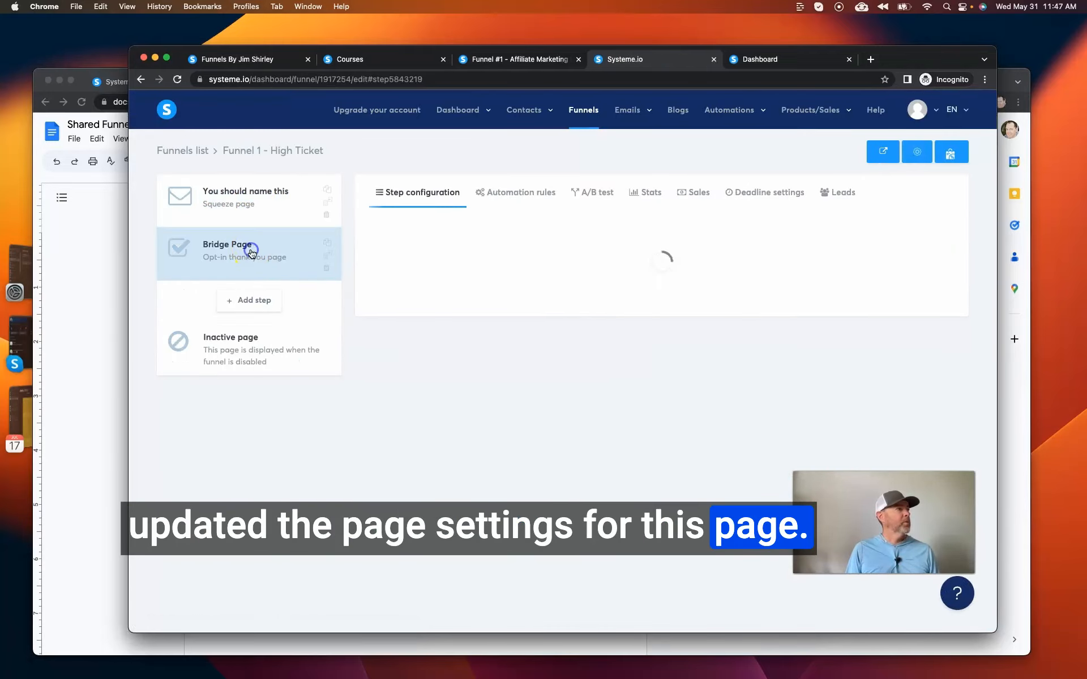
{"action": "left_click", "coordinate": [934, 291]}
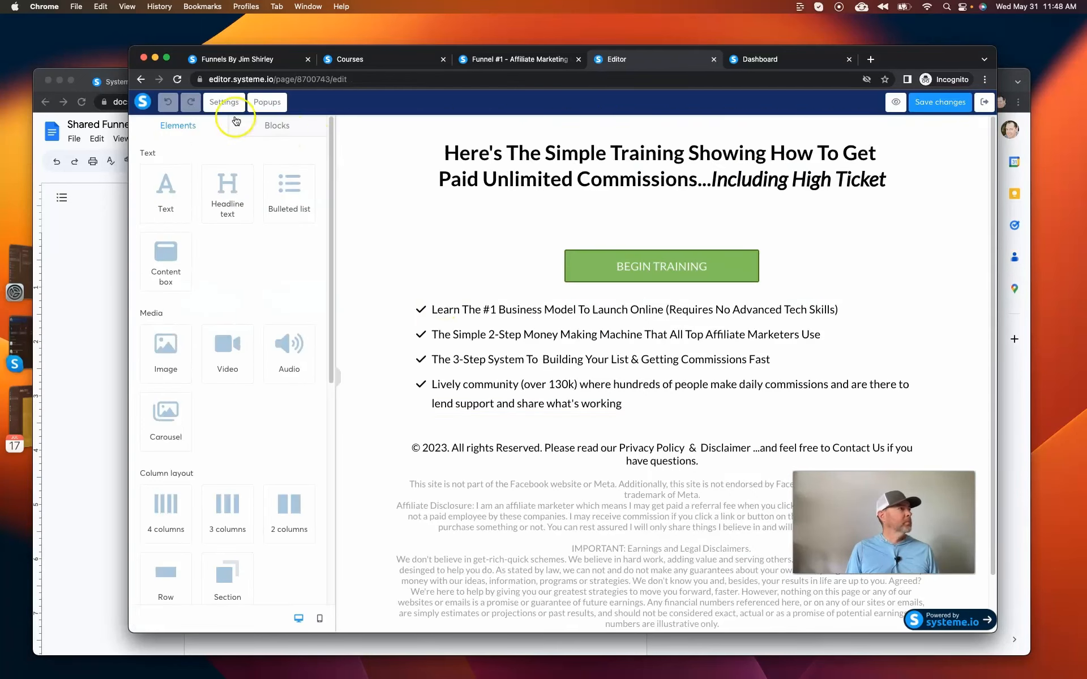
Set the Bridge Page's title to "Thank You \ Download Page" in its page settings and save the changes.
{"action": "left_click", "coordinate": [235, 113]}
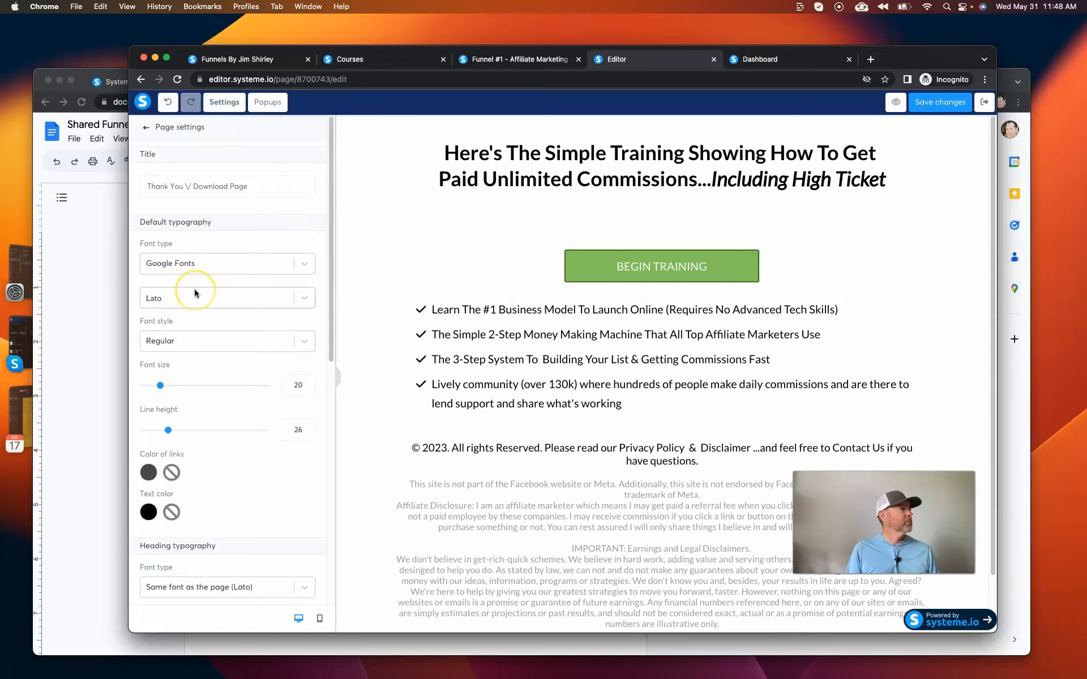
{"action": "left_click", "coordinate": [181, 221]}
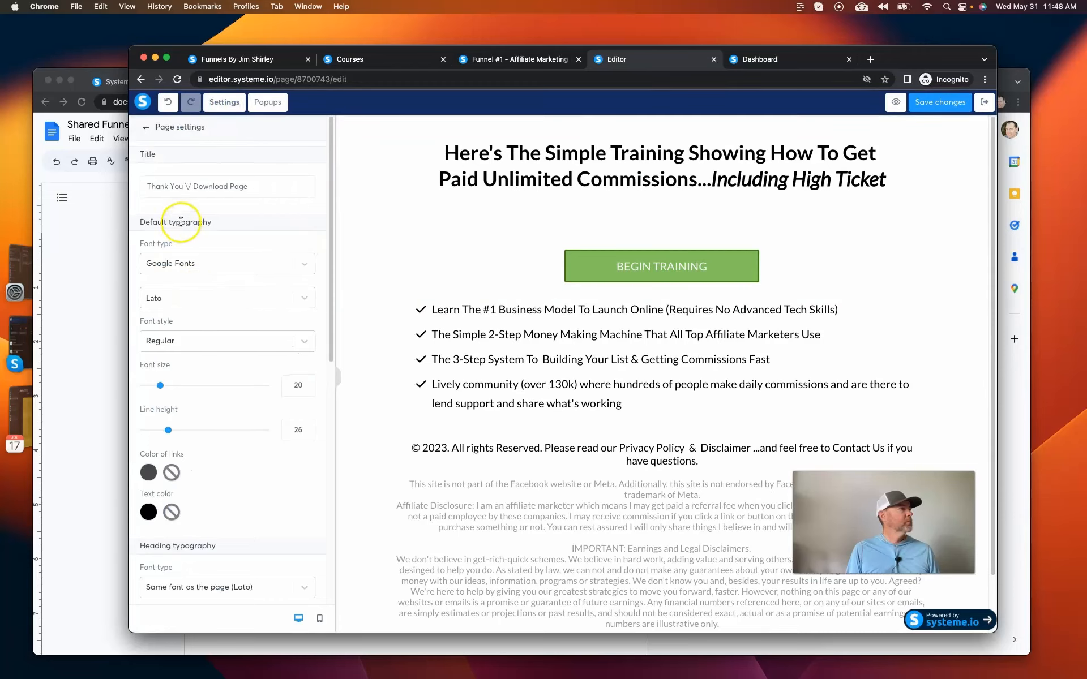
{"action": "scroll", "coordinate": [203, 263], "scroll_direction": "down", "scroll_amount": 10}
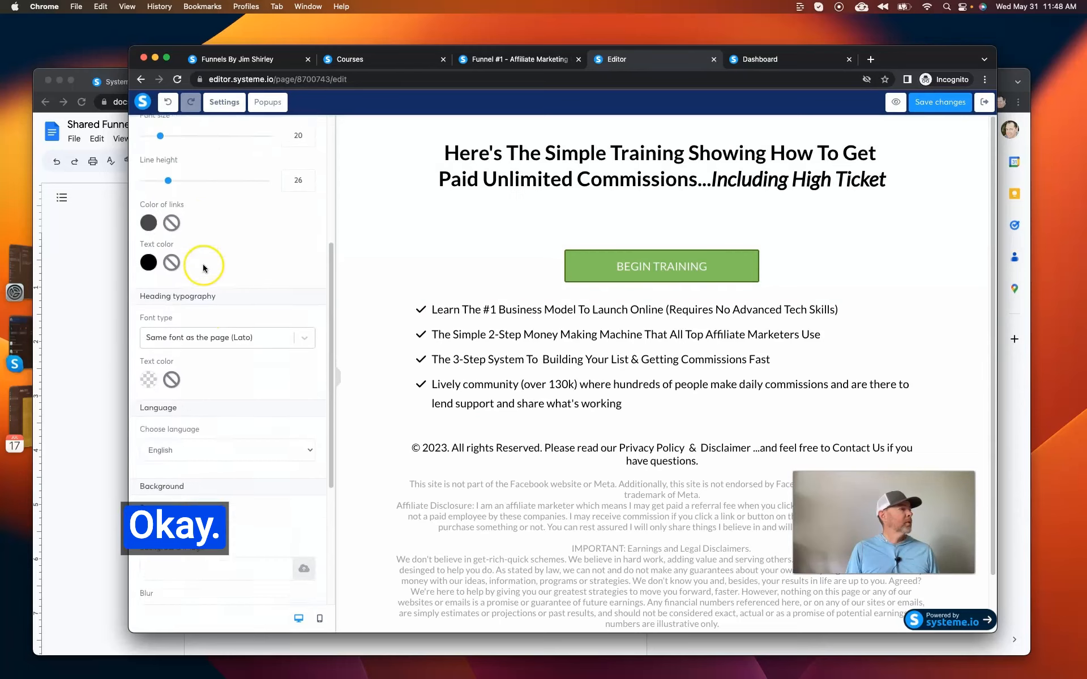
{"action": "scroll", "coordinate": [202, 264], "scroll_direction": "up", "scroll_amount": 8}
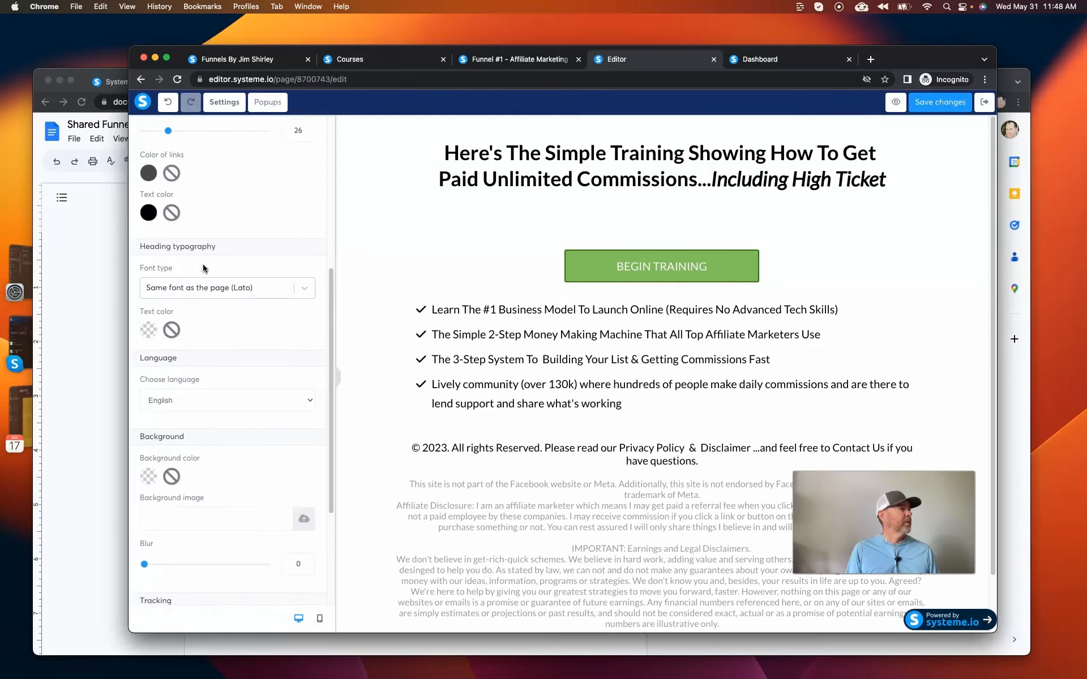
{"action": "scroll", "coordinate": [195, 219], "scroll_direction": "up", "scroll_amount": 3}
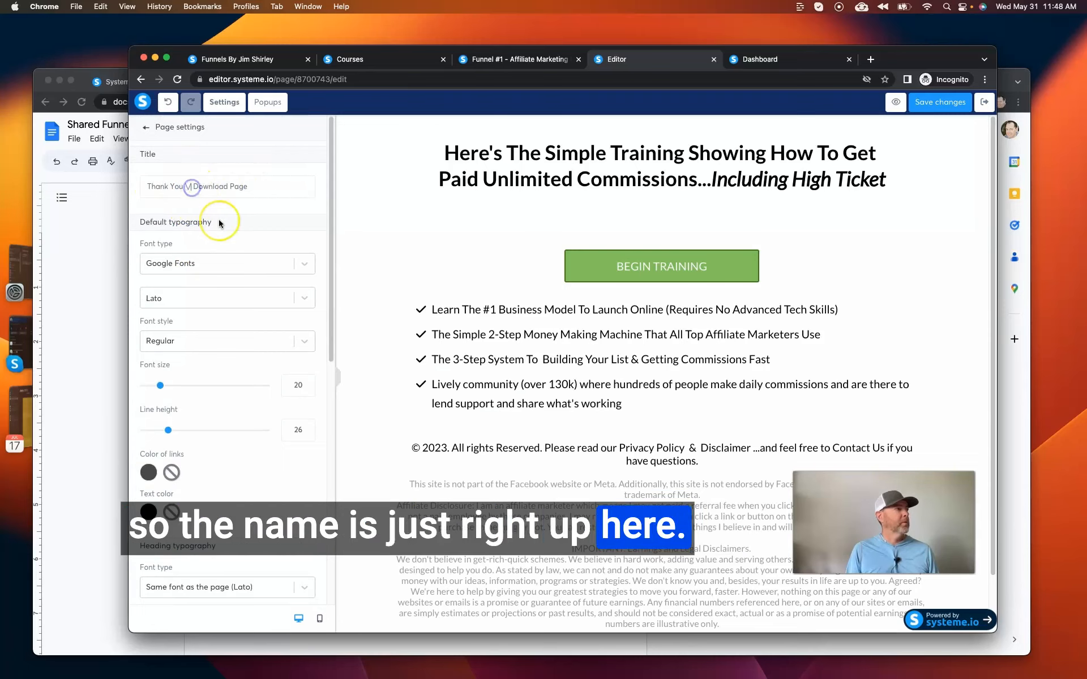
{"action": "key", "text": "BackSpace"}
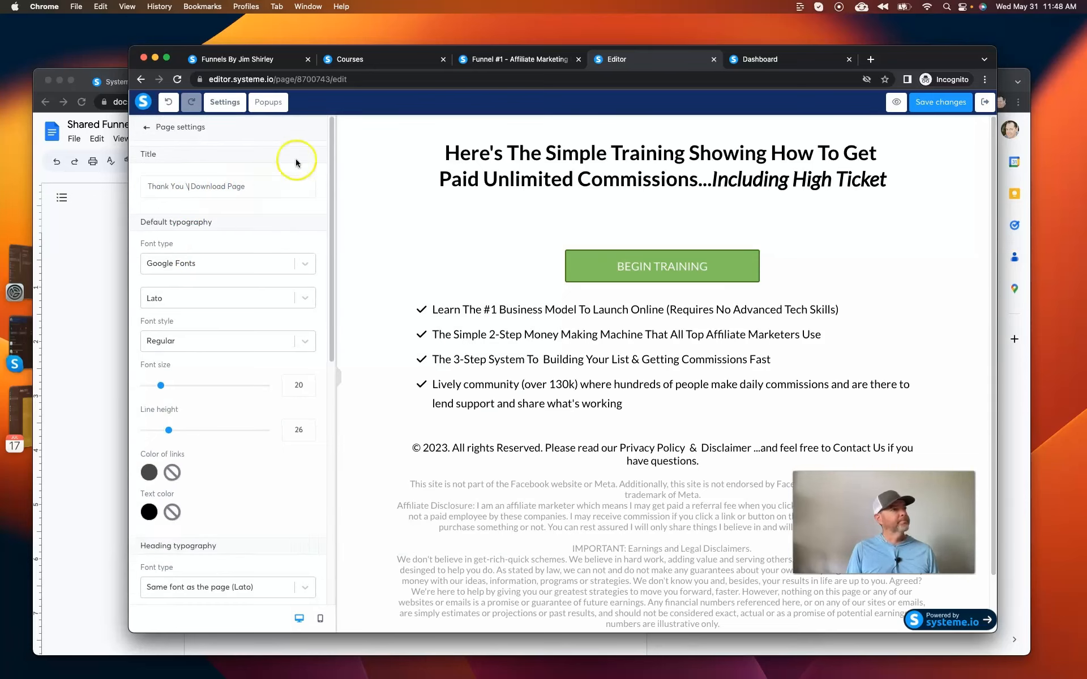
{"action": "left_click", "coordinate": [937, 105]}
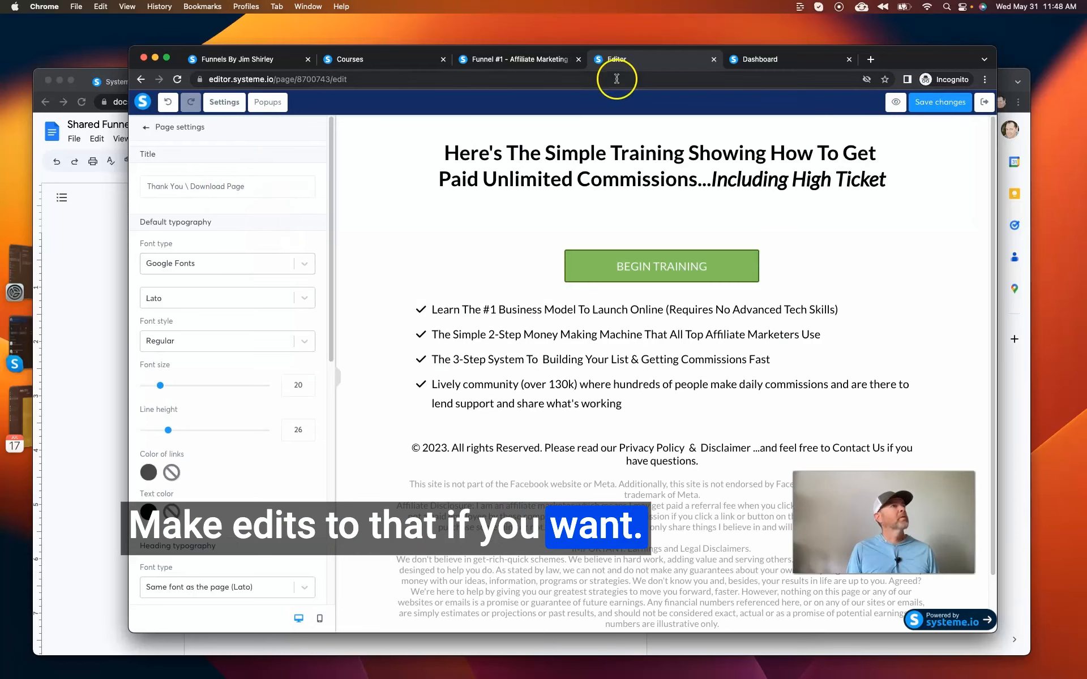
Check the privacy policy item in the Google Docs checklist, and in systeme.io open the link field for "Disclaimer" in the footer without entering a URL.
{"action": "left_click", "coordinate": [81, 251]}
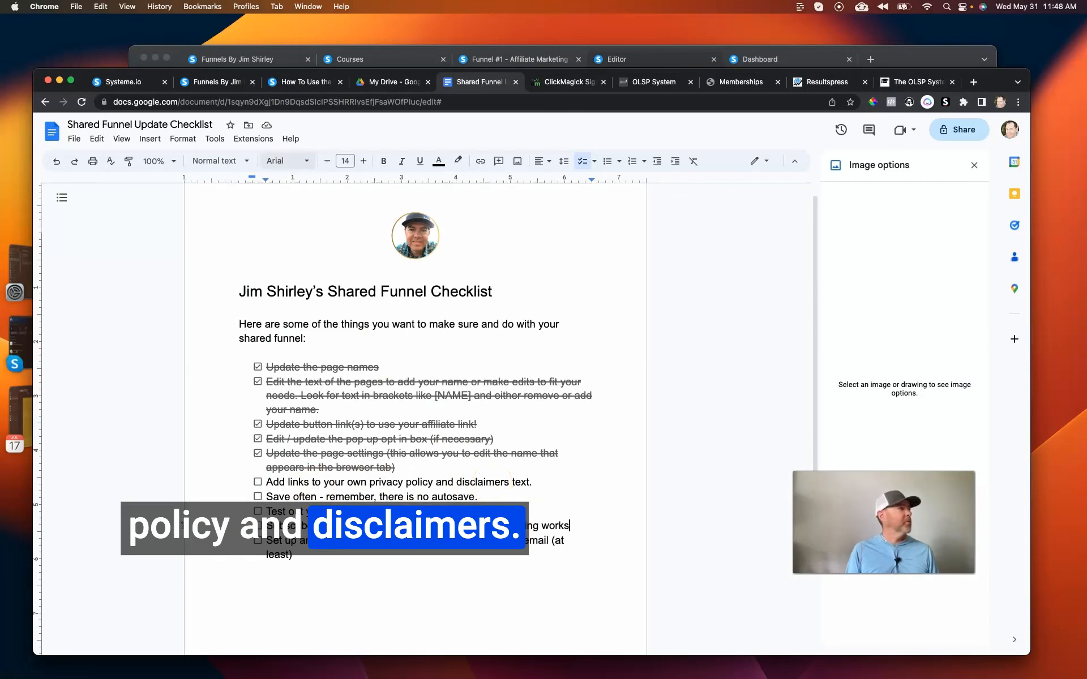
{"action": "left_click", "coordinate": [654, 61]}
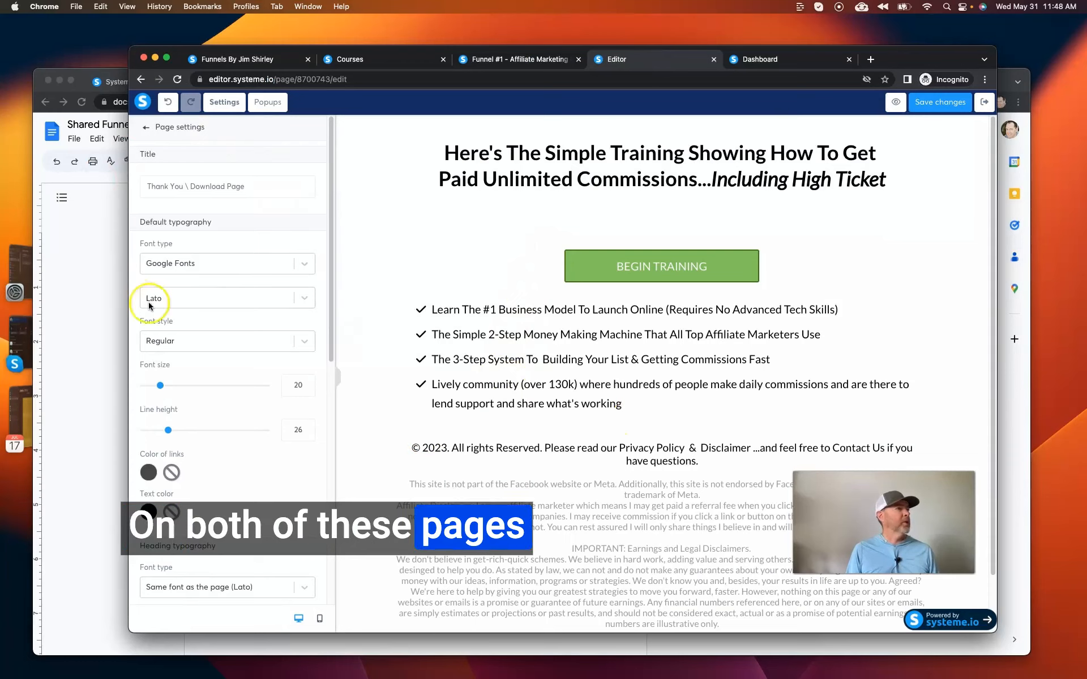
{"action": "left_click", "coordinate": [577, 448]}
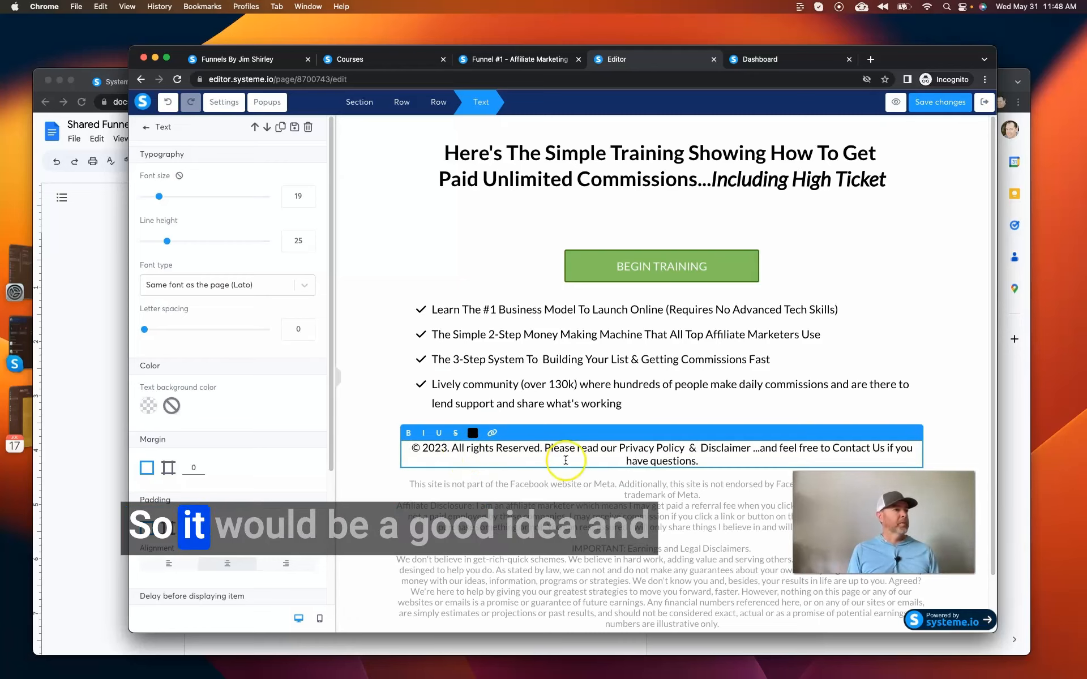
{"action": "left_click_drag", "start_coordinate": [619, 447], "coordinate": [687, 457]}
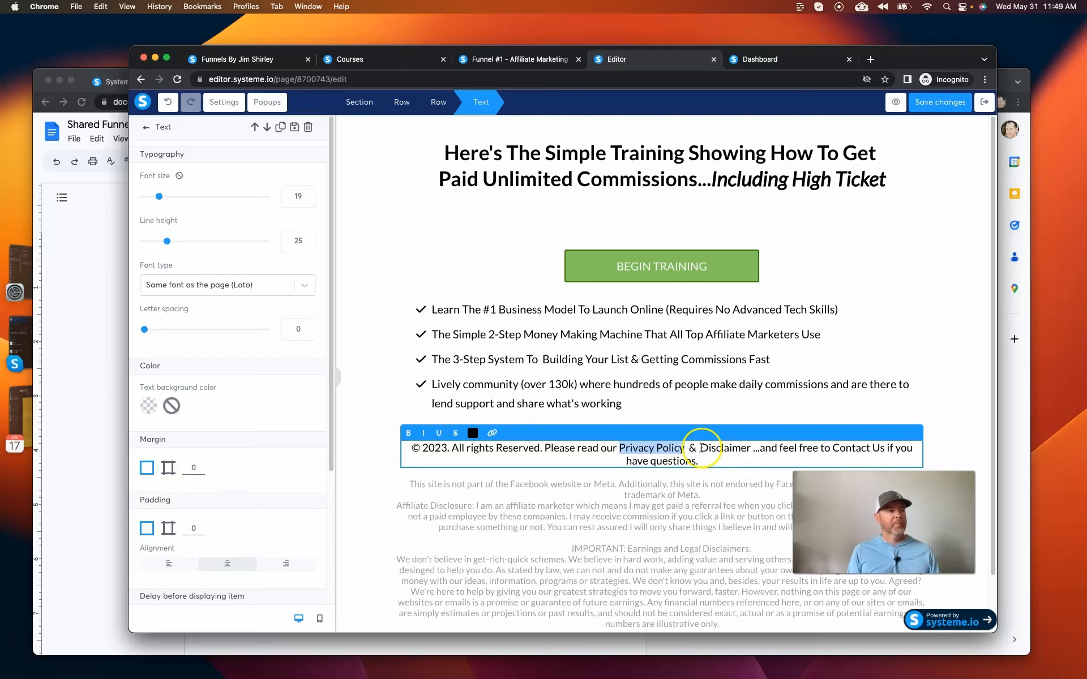
{"action": "left_click_drag", "start_coordinate": [701, 448], "coordinate": [750, 447]}
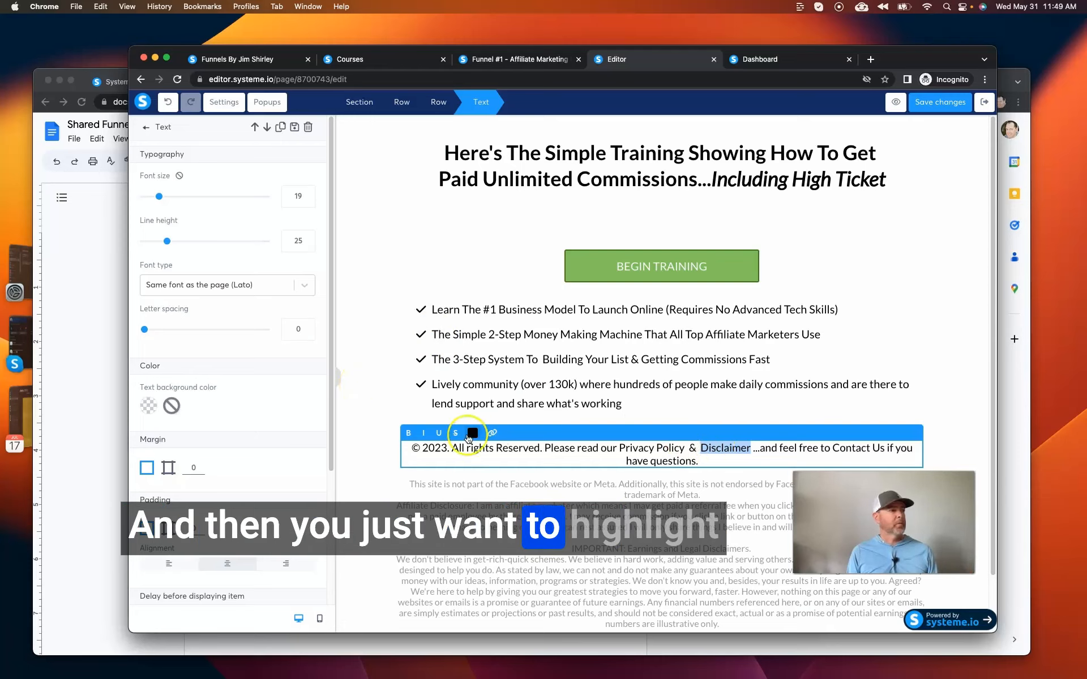
{"action": "left_click", "coordinate": [492, 433]}
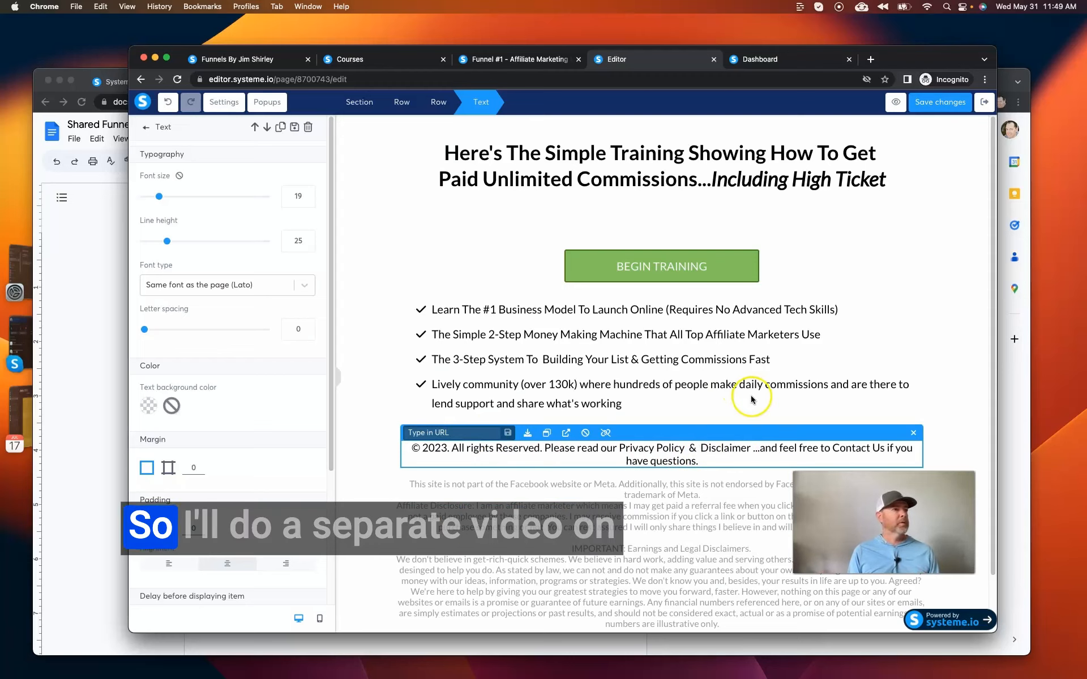
{"action": "left_click", "coordinate": [836, 419]}
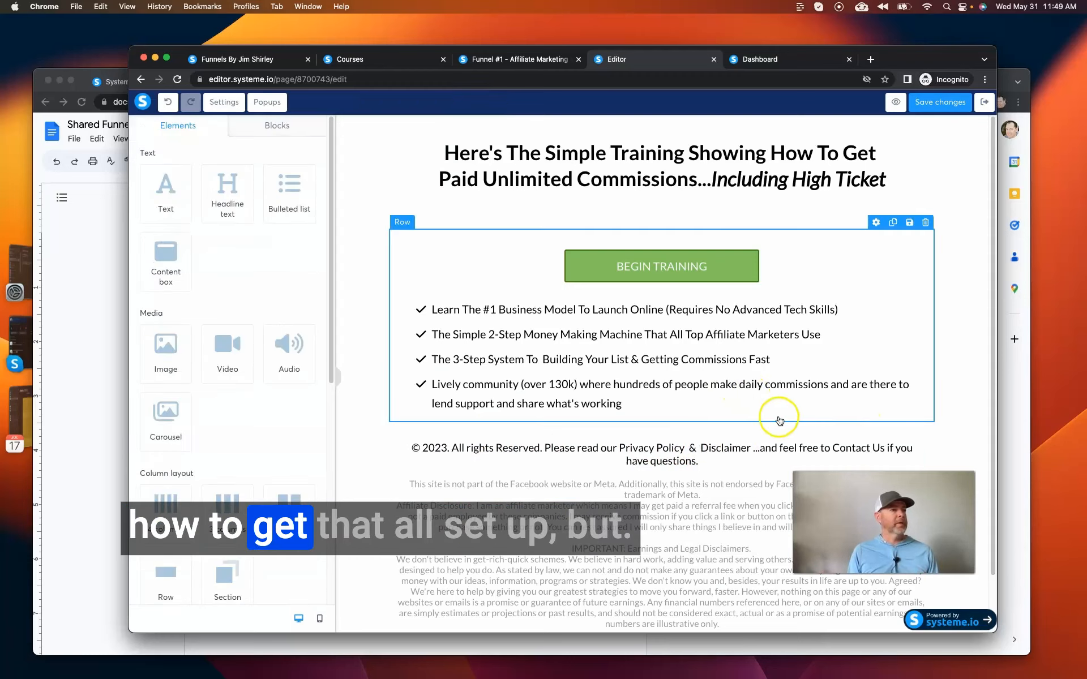
Review the Bridge Page's footer disclaimers, bulleted list and training button, and exit the editor.
{"action": "left_click", "coordinate": [626, 453]}
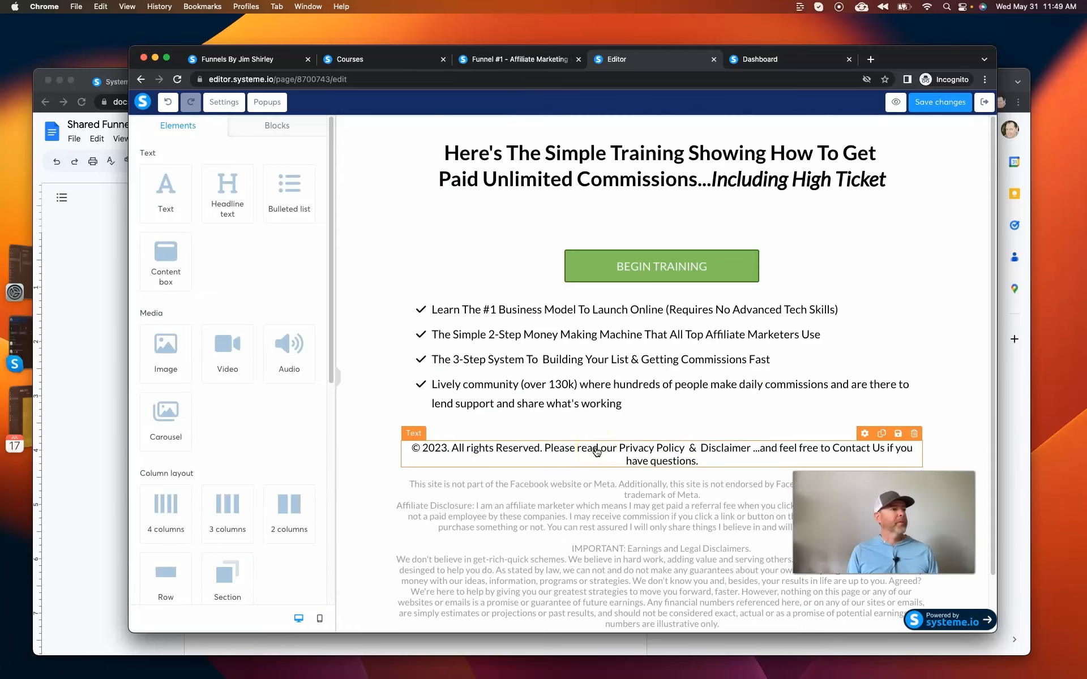
{"action": "scroll", "coordinate": [663, 504], "scroll_direction": "down", "scroll_amount": 2}
{"action": "left_click", "coordinate": [732, 555]}
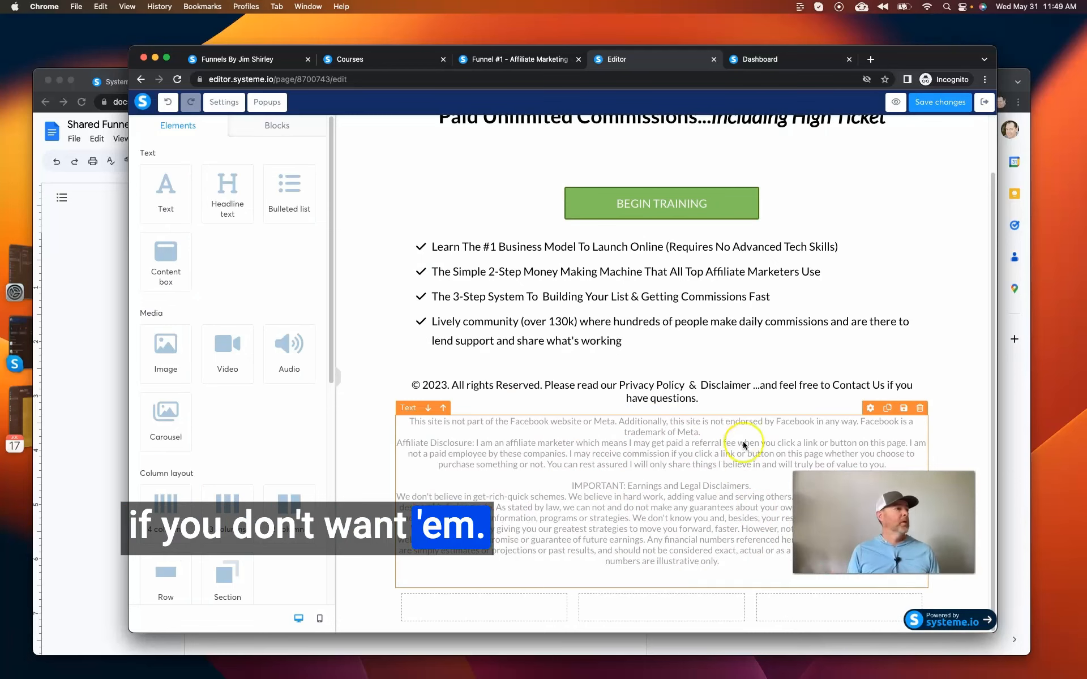
{"action": "left_click", "coordinate": [703, 321]}
{"action": "scroll", "coordinate": [703, 266], "scroll_direction": "up", "scroll_amount": 2}
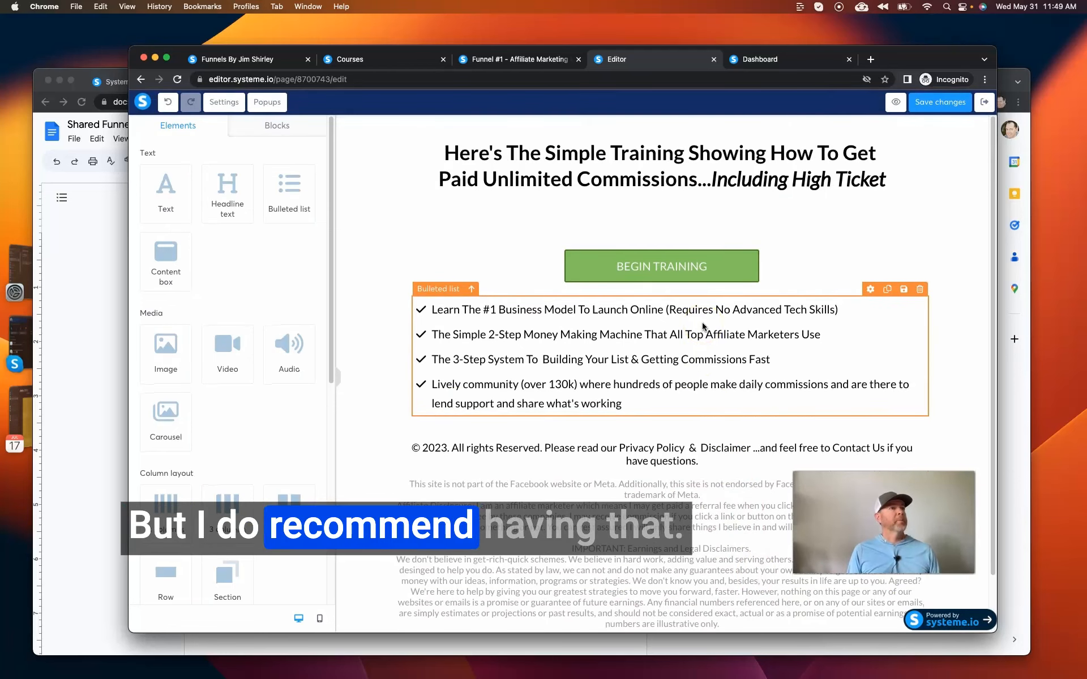
{"action": "left_click", "coordinate": [708, 276]}
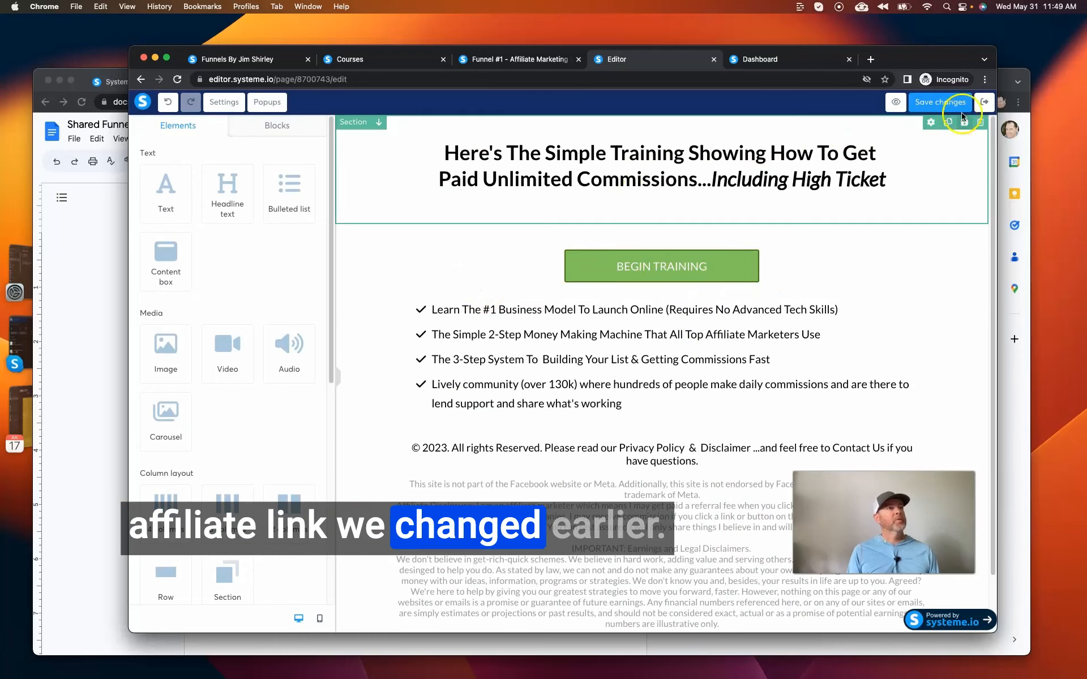
{"action": "left_click", "coordinate": [985, 102]}
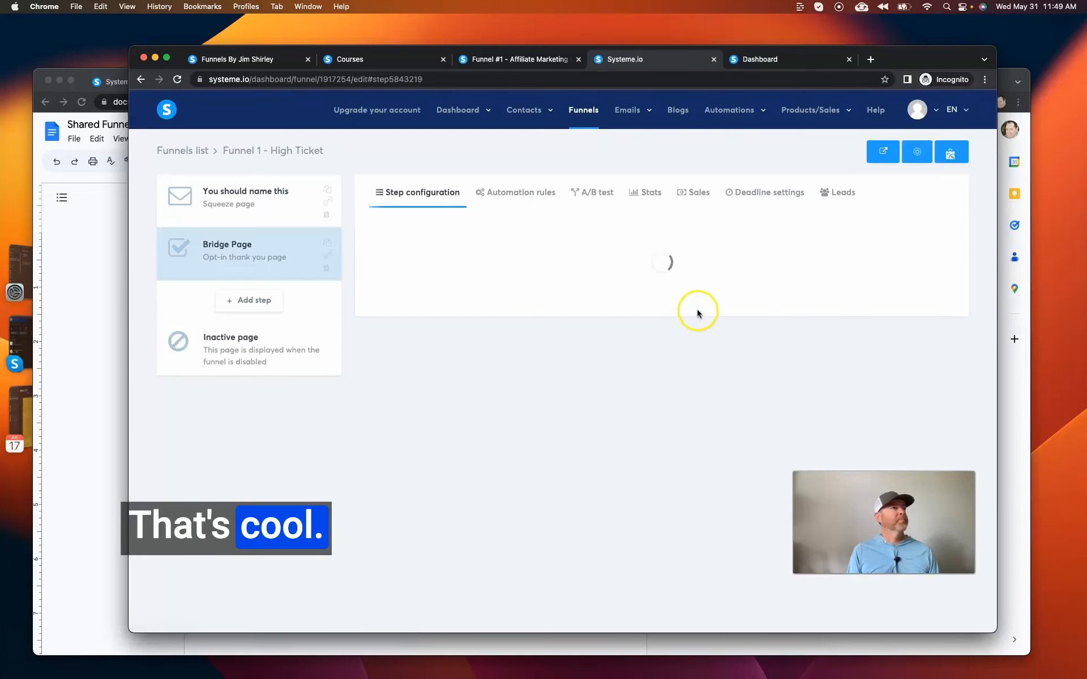
In the Google Docs checklist, mark the "Add links to your own privacy policy and disclaimers text" and "Save often" items as done.
{"action": "left_click", "coordinate": [110, 255]}
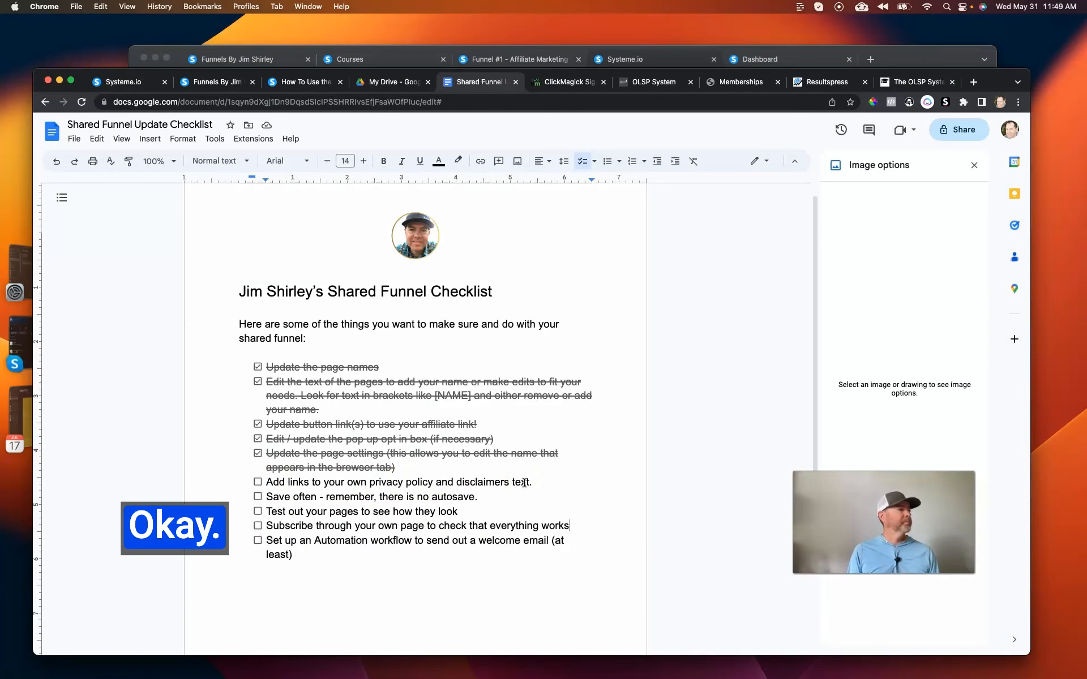
{"action": "left_click", "coordinate": [258, 484]}
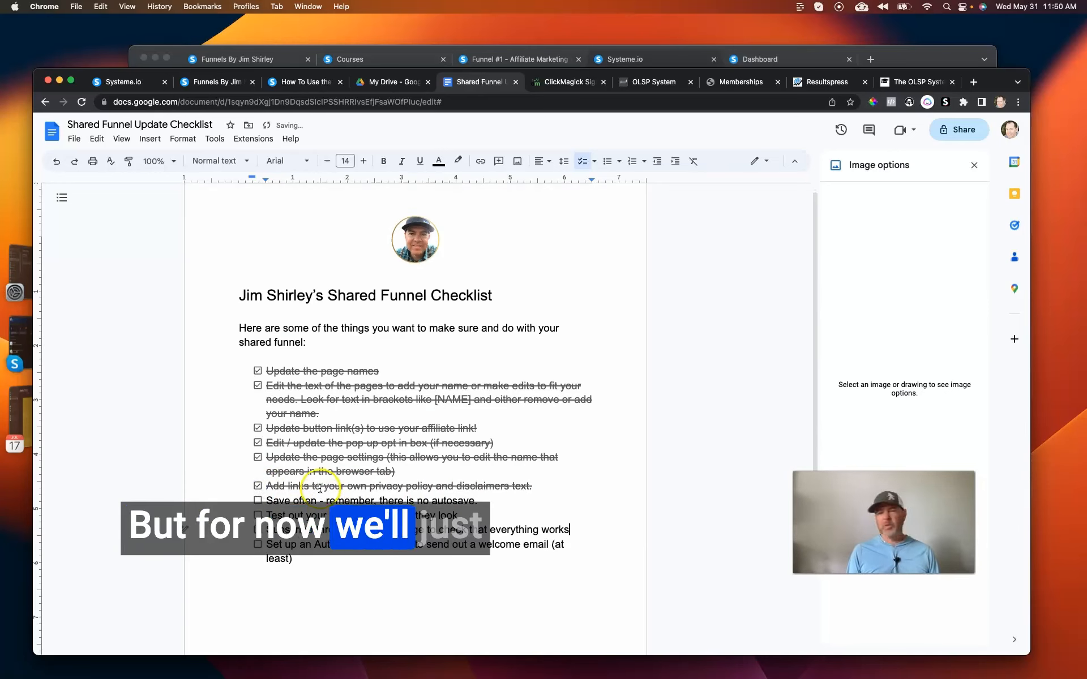
{"action": "scroll", "coordinate": [320, 488], "scroll_direction": "down", "scroll_amount": 3}
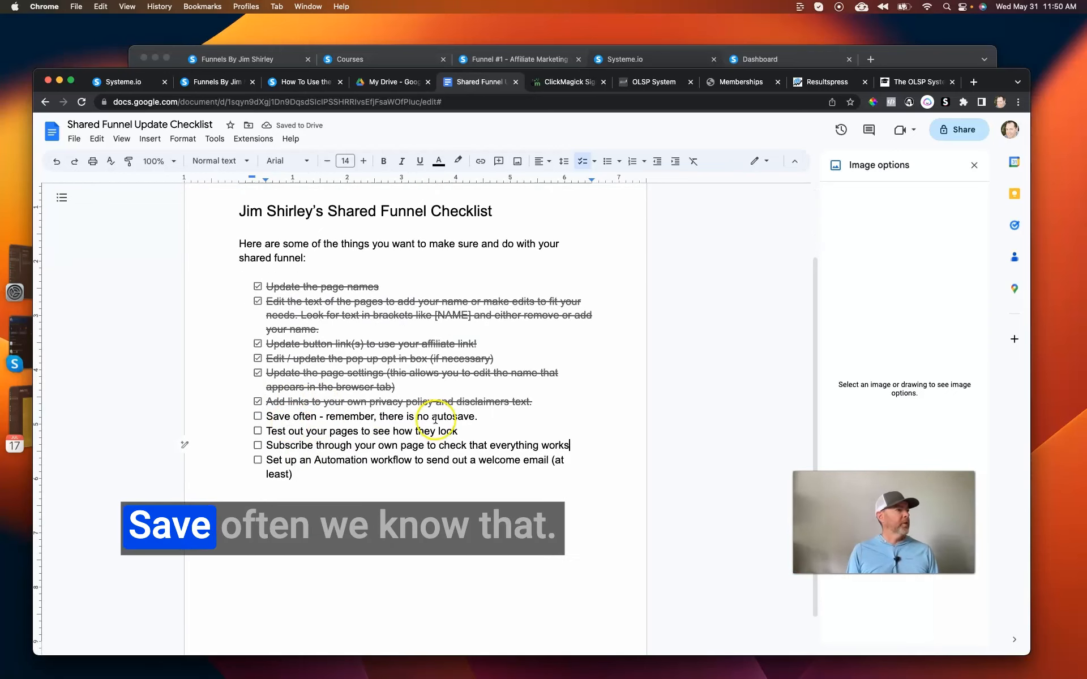
{"action": "left_click", "coordinate": [258, 417]}
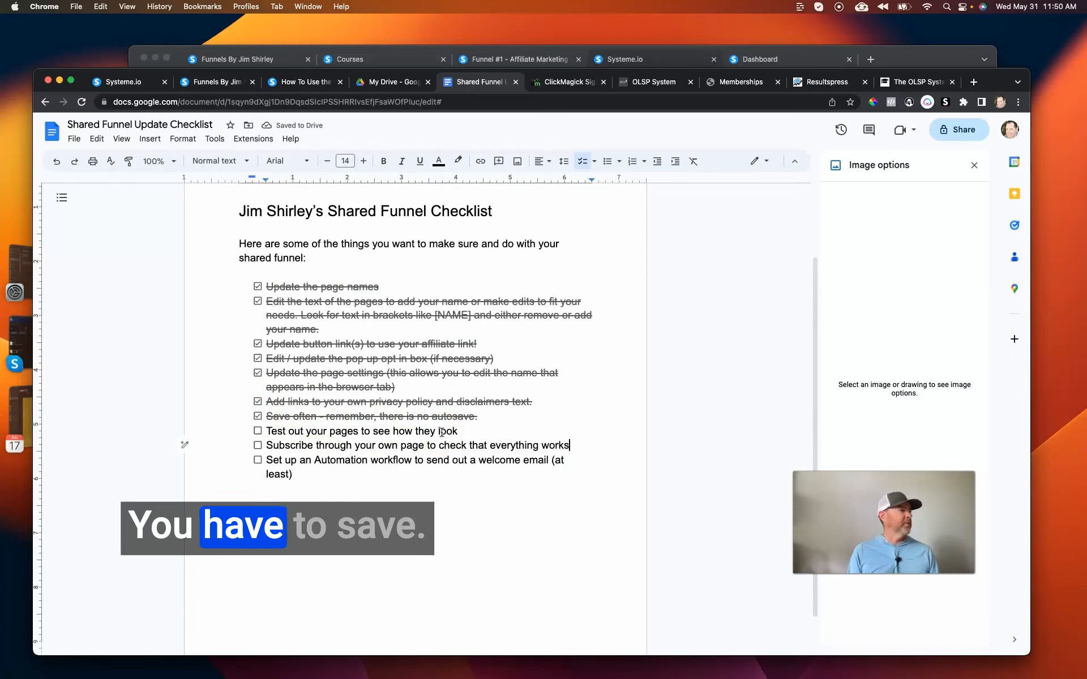
{"action": "left_click", "coordinate": [373, 435]}
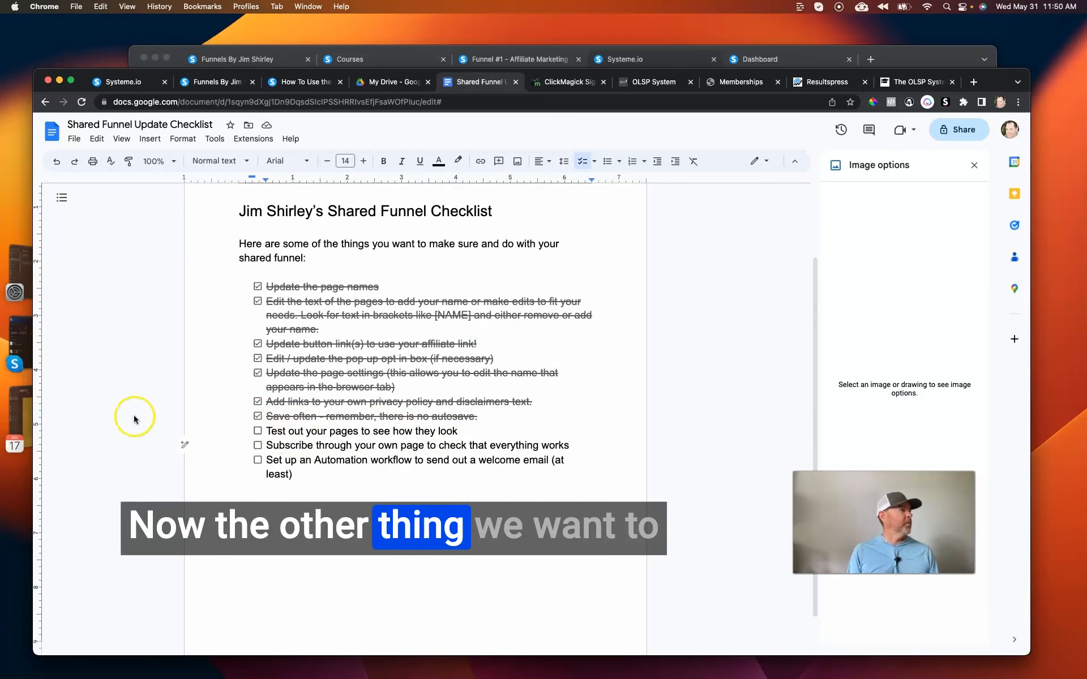
Back in systeme.io, copy the squeeze page's URL and load the live page in the Dashboard browser tab to check its look.
{"action": "left_click", "coordinate": [652, 57]}
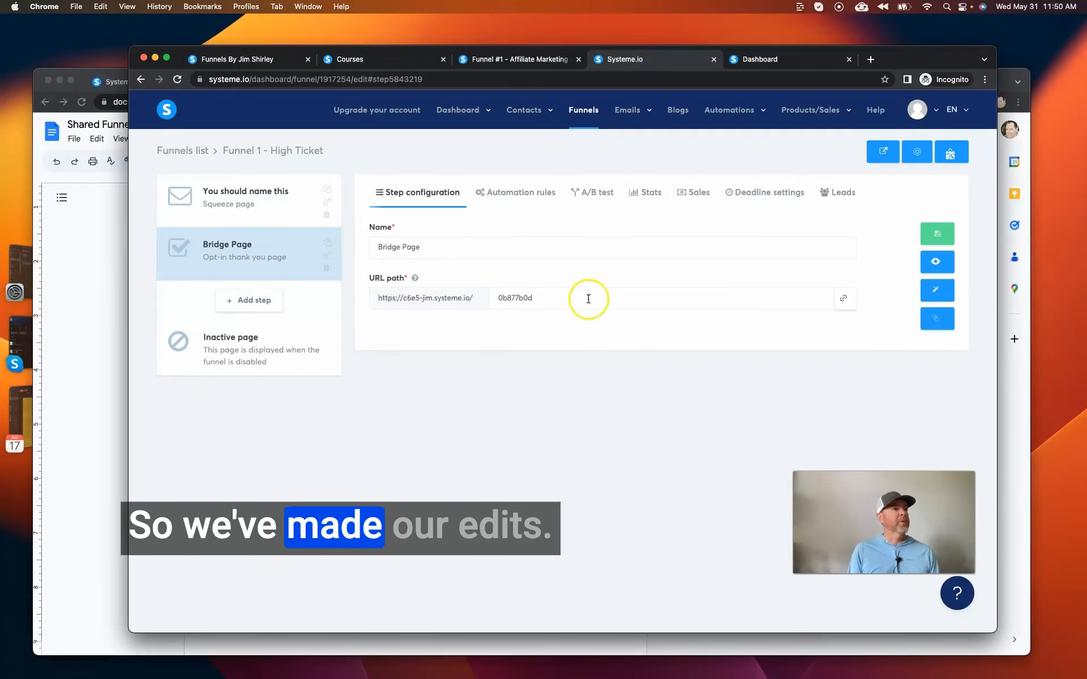
{"action": "left_click", "coordinate": [274, 210]}
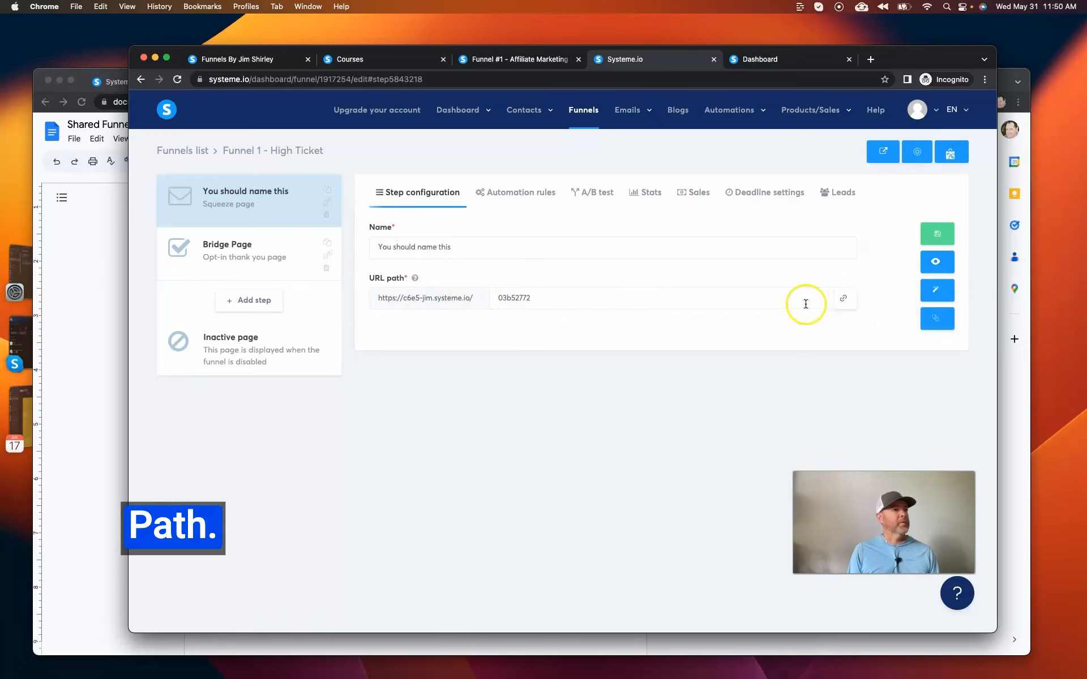
{"action": "left_click", "coordinate": [843, 298]}
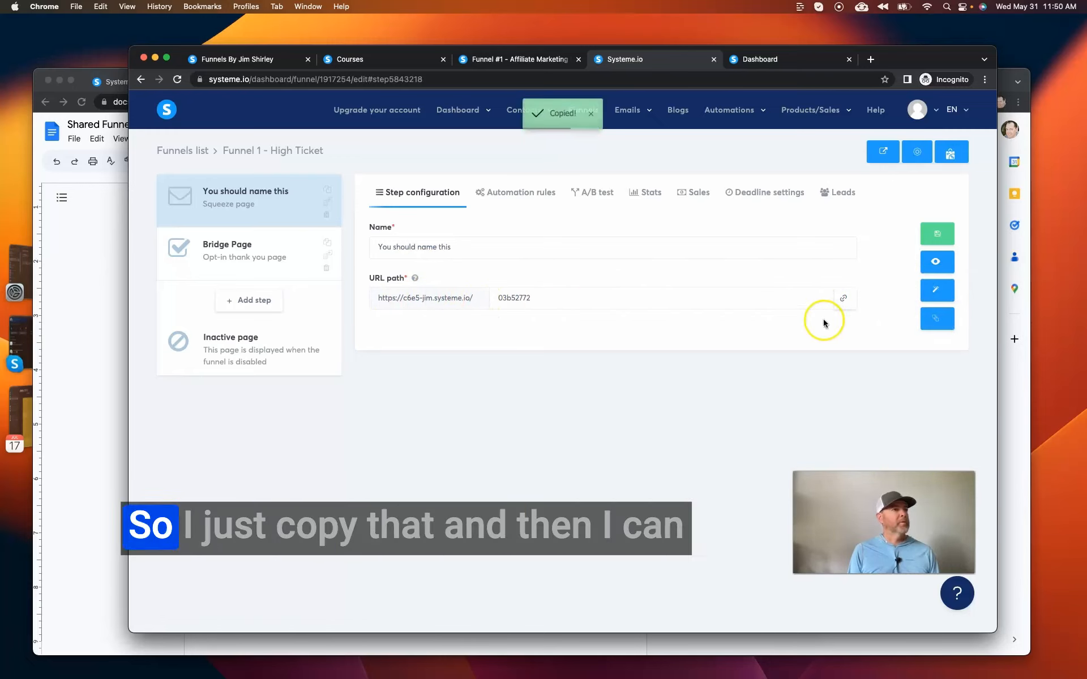
{"action": "left_click", "coordinate": [783, 59]}
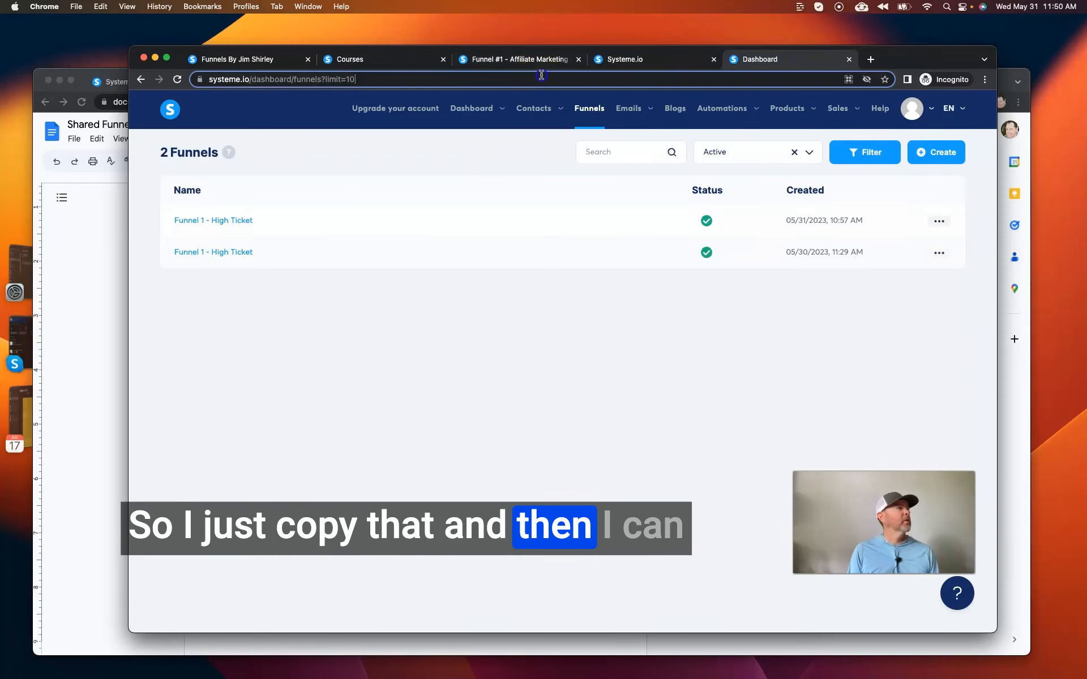
{"action": "left_click", "coordinate": [542, 75]}
{"action": "key", "text": "super+v"}
{"action": "key", "text": "Return"}
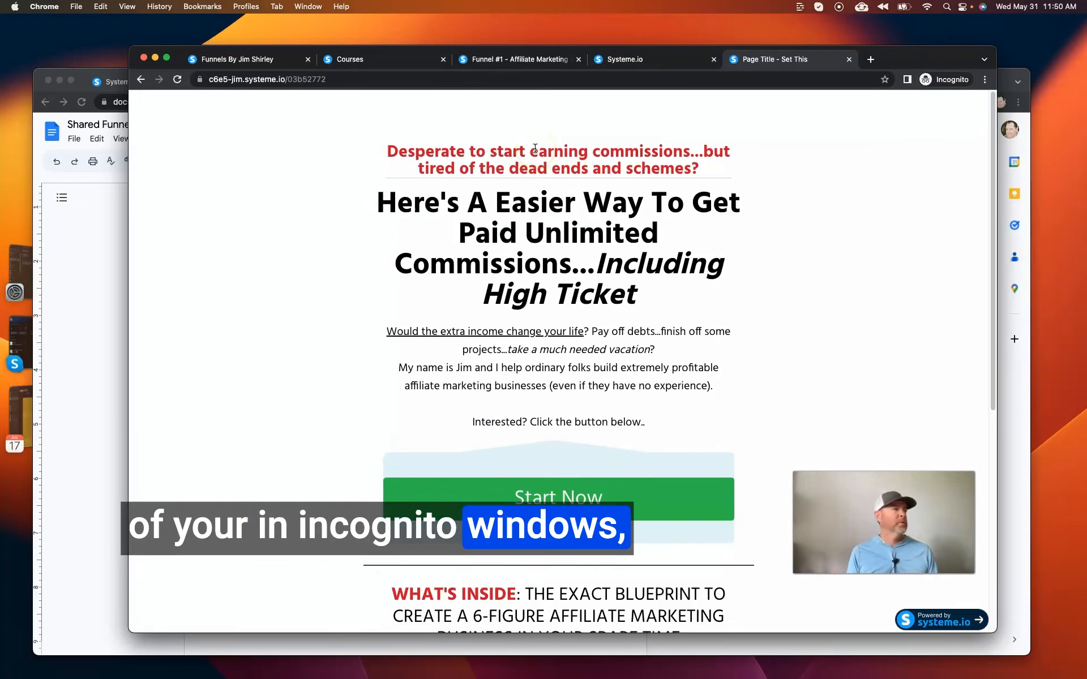
{"action": "scroll", "coordinate": [685, 185], "scroll_direction": "down", "scroll_amount": 5}
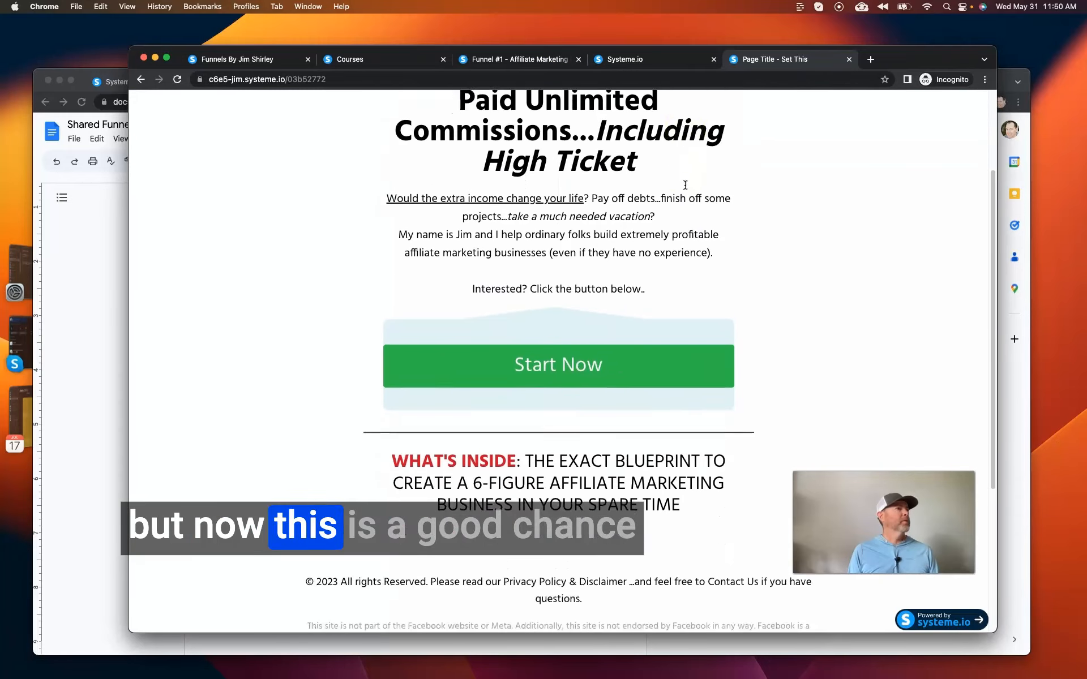
Review the live squeeze page's intro text, "What's Inside" section and footer disclaimers to check the edits.
{"action": "scroll", "coordinate": [685, 185], "scroll_direction": "up", "scroll_amount": 1}
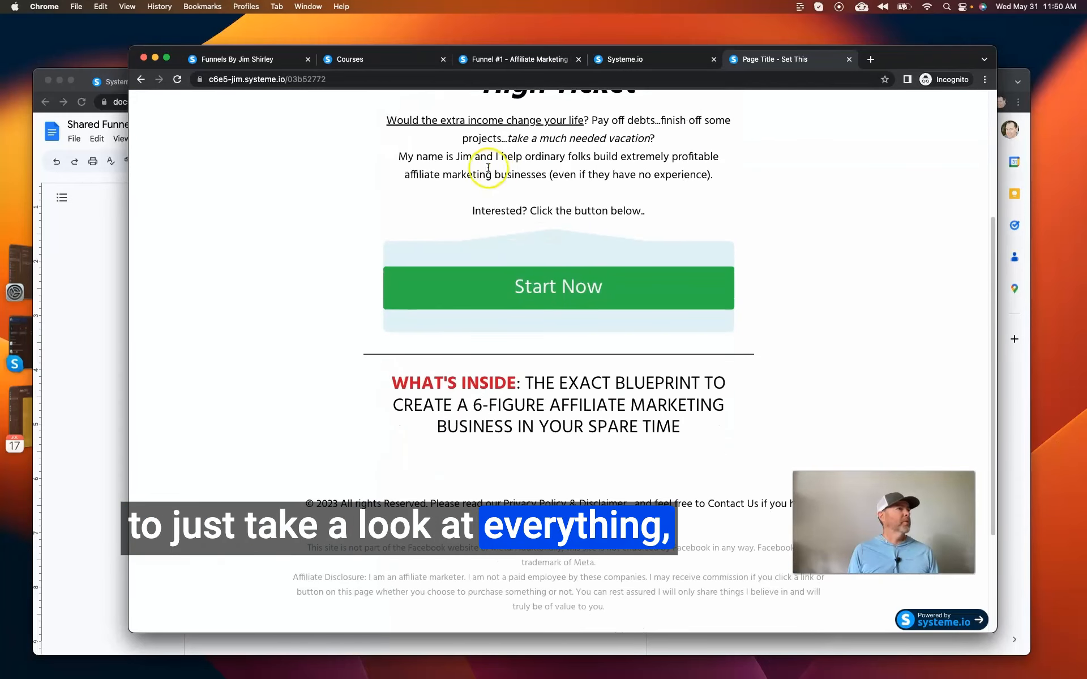
{"action": "double_click", "coordinate": [462, 155]}
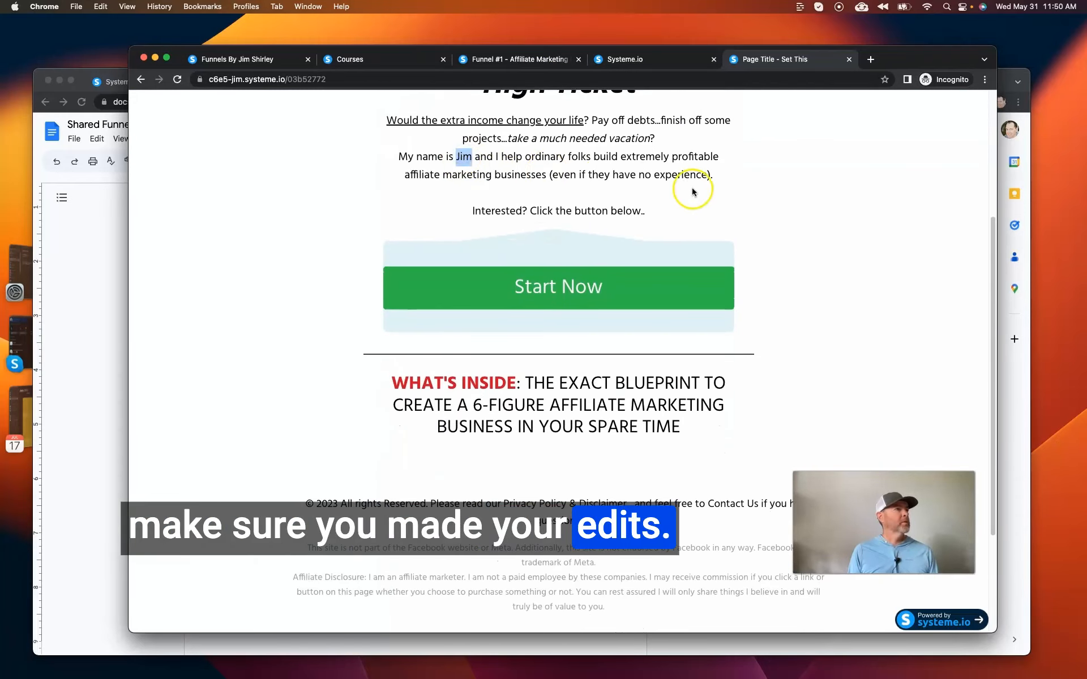
{"action": "scroll", "coordinate": [685, 191], "scroll_direction": "down", "scroll_amount": 1}
{"action": "scroll", "coordinate": [517, 263], "scroll_direction": "down", "scroll_amount": 5}
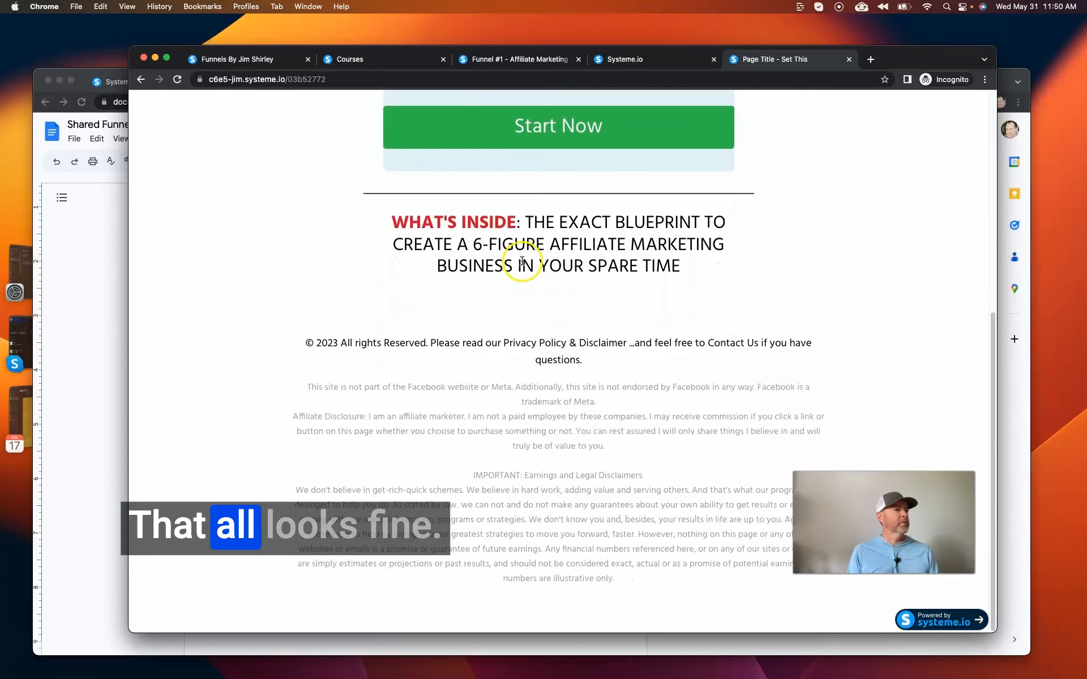
Open the live squeeze page's "Start Now" opt-in form, fill in the first name and email address, and submit it.
{"action": "scroll", "coordinate": [517, 262], "scroll_direction": "up", "scroll_amount": 4}
{"action": "left_click", "coordinate": [517, 233]}
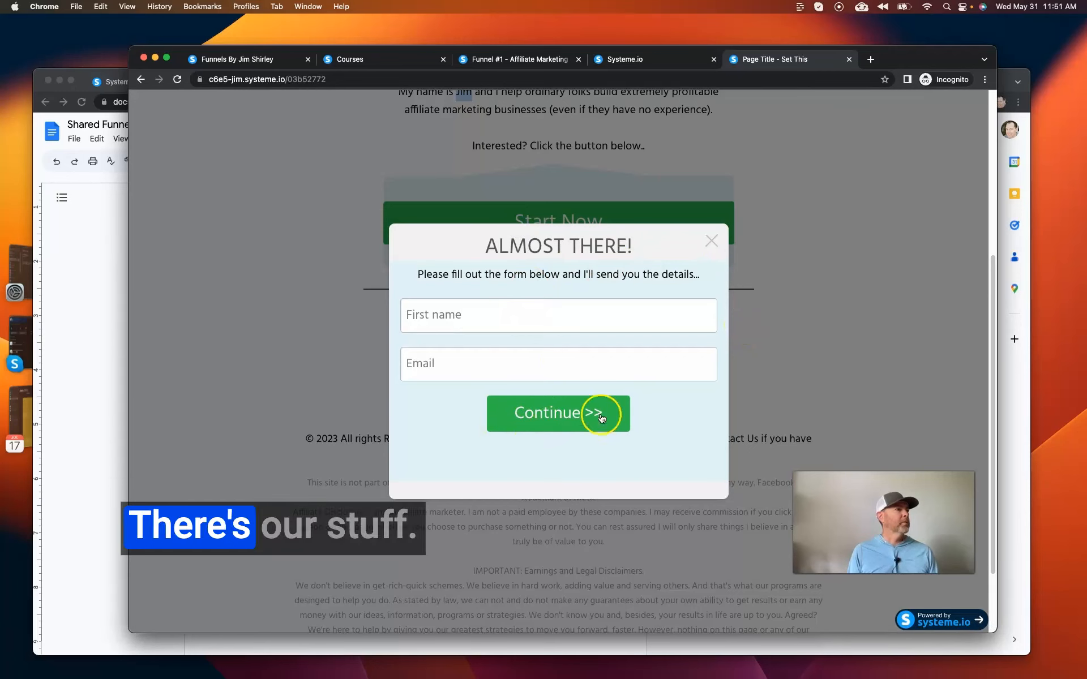
{"action": "left_click", "coordinate": [530, 321]}
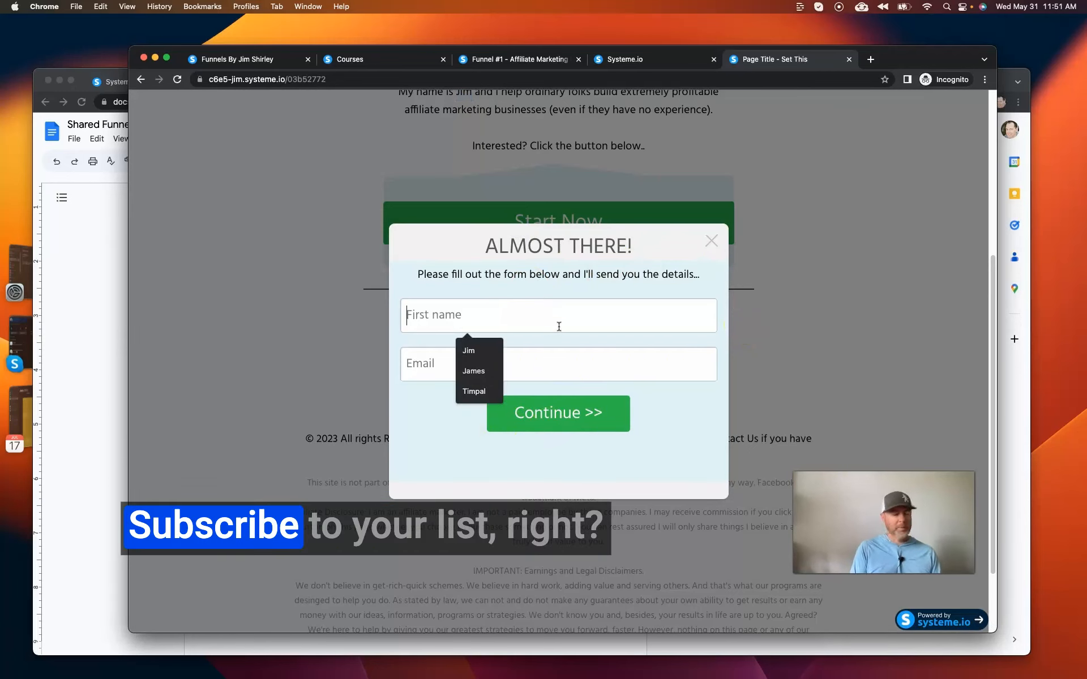
{"action": "type", "text": "Jim"}
{"action": "type", "text": "resul"}
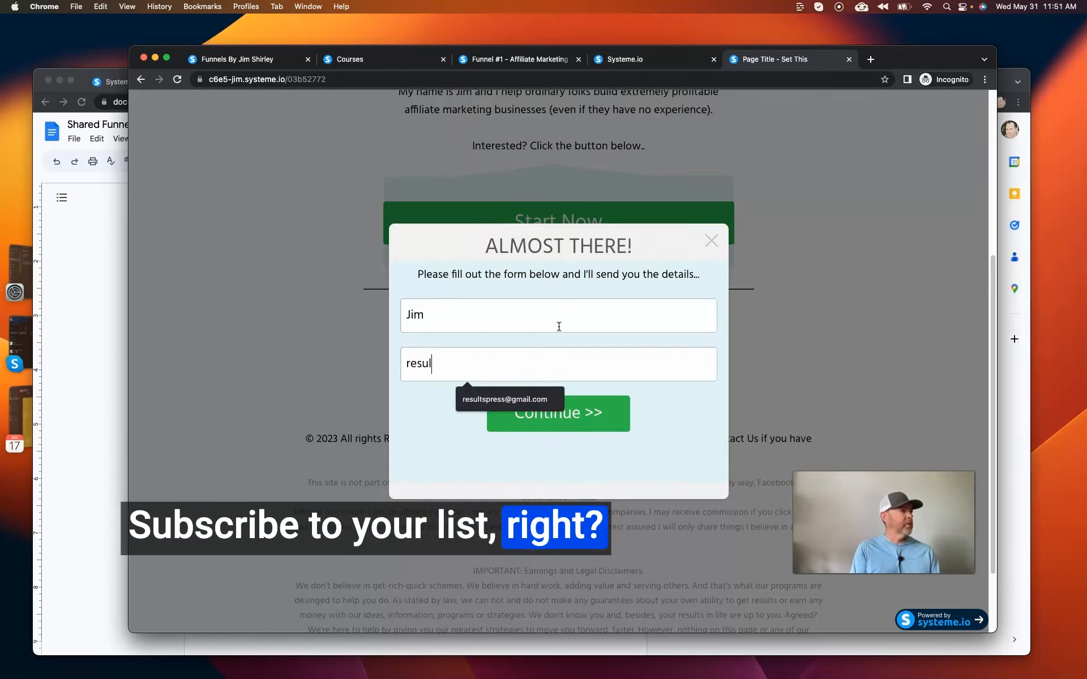
{"action": "type", "text": "ts"}
{"action": "left_click", "coordinate": [525, 396]}
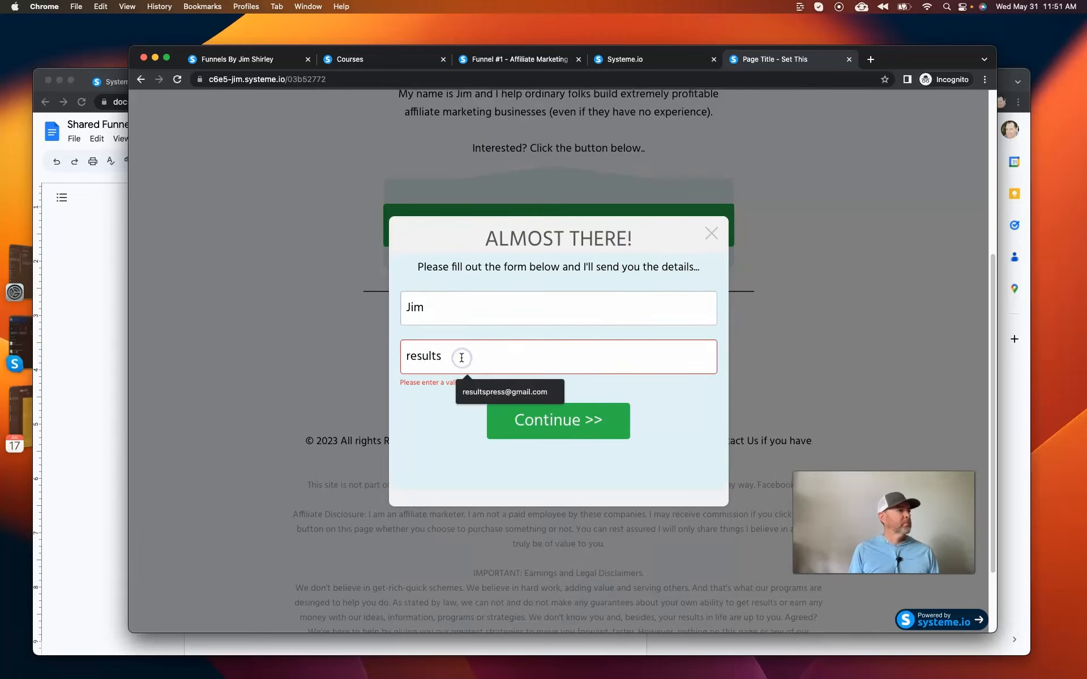
{"action": "left_click", "coordinate": [500, 392]}
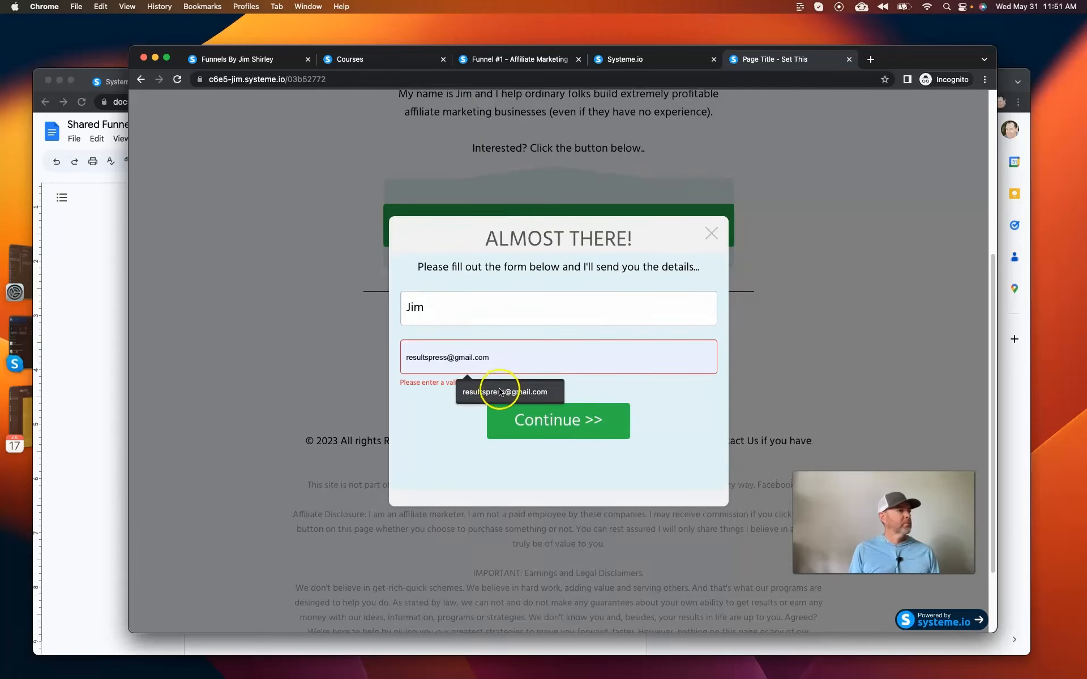
{"action": "left_click", "coordinate": [583, 424]}
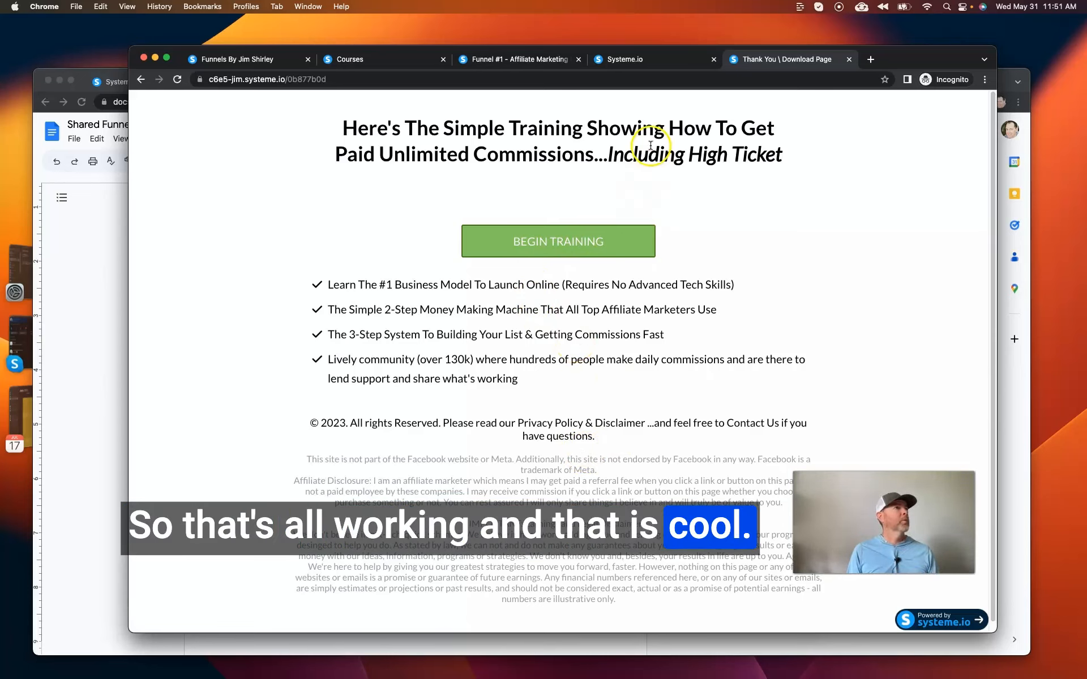
In the Google Docs checklist, mark the "Test out your pages to see how they look" and "Subscribe through your own page" items as done.
{"action": "left_click", "coordinate": [654, 68]}
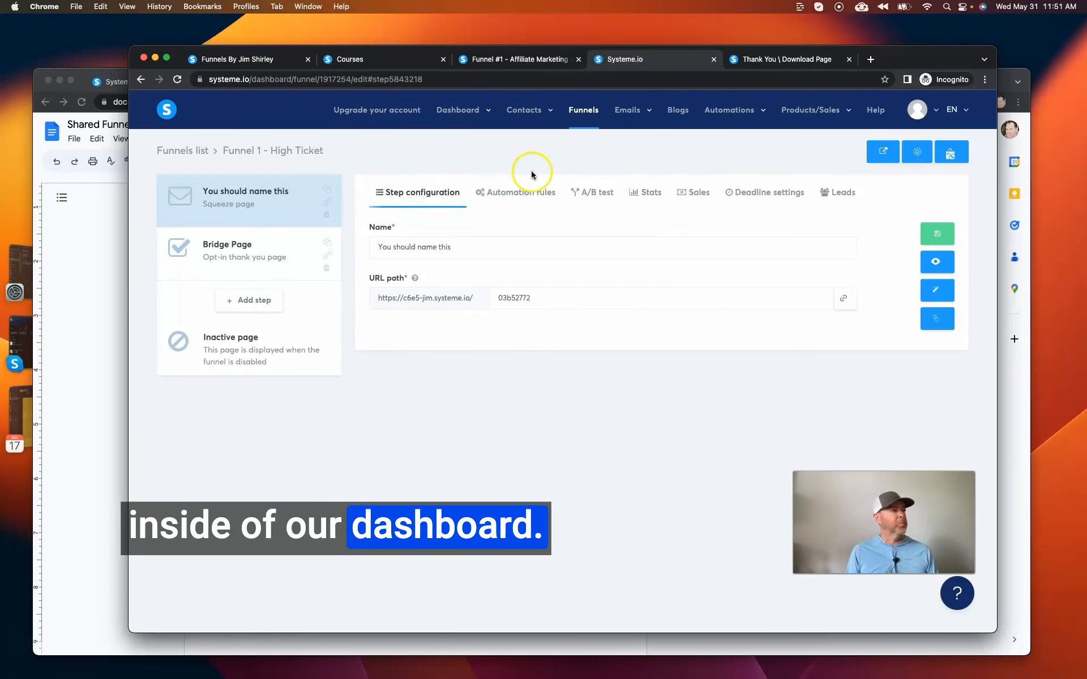
{"action": "left_click", "coordinate": [102, 291]}
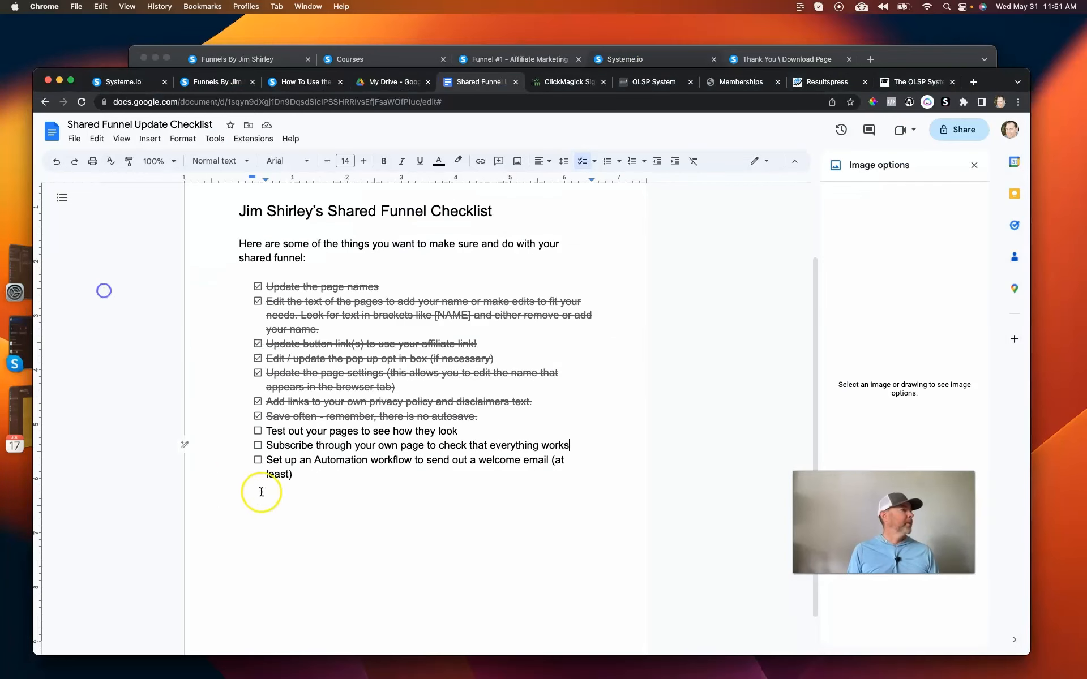
{"action": "left_click", "coordinate": [258, 431]}
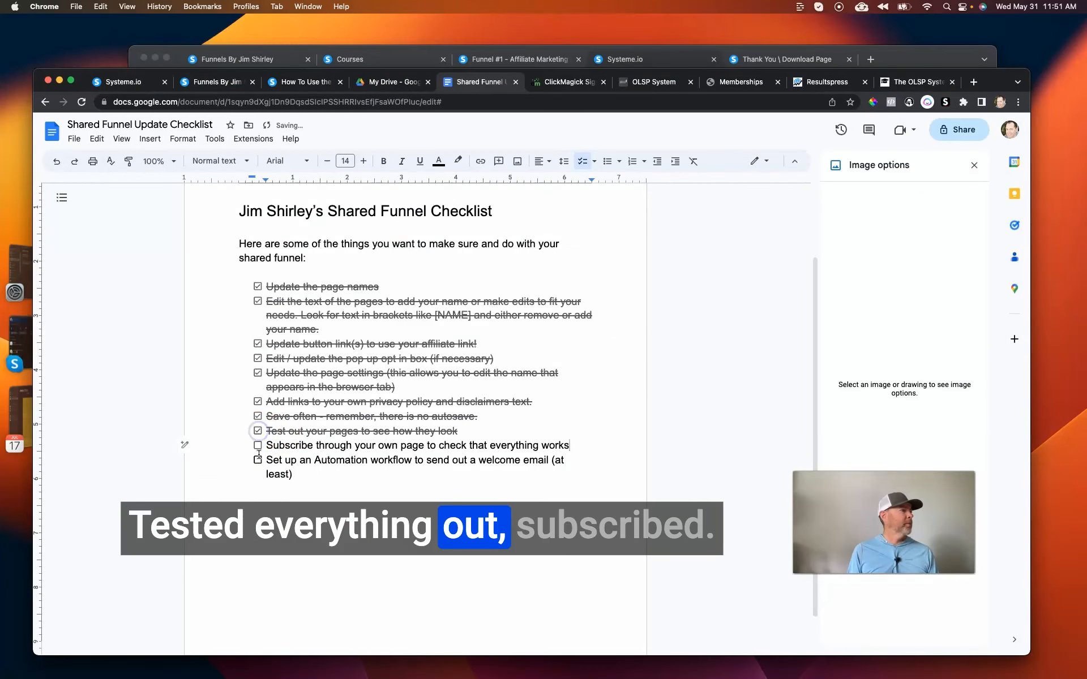
{"action": "left_click", "coordinate": [258, 446]}
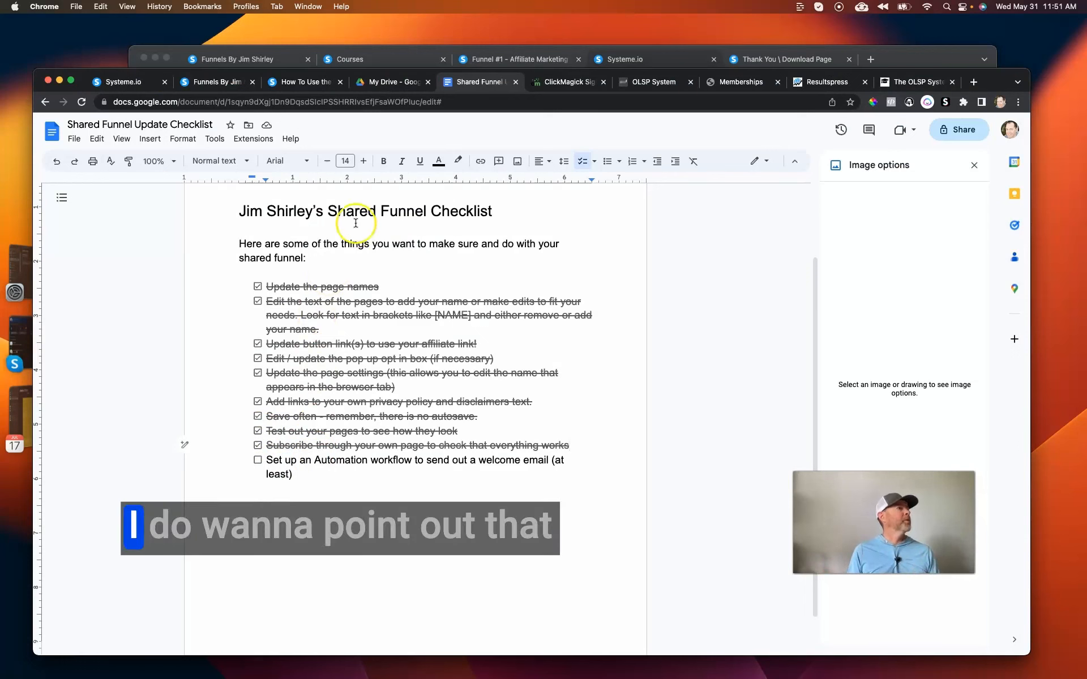
Back in systeme.io, open the contacts list and examine the test subscriber's contact details and source page.
{"action": "left_click", "coordinate": [636, 63]}
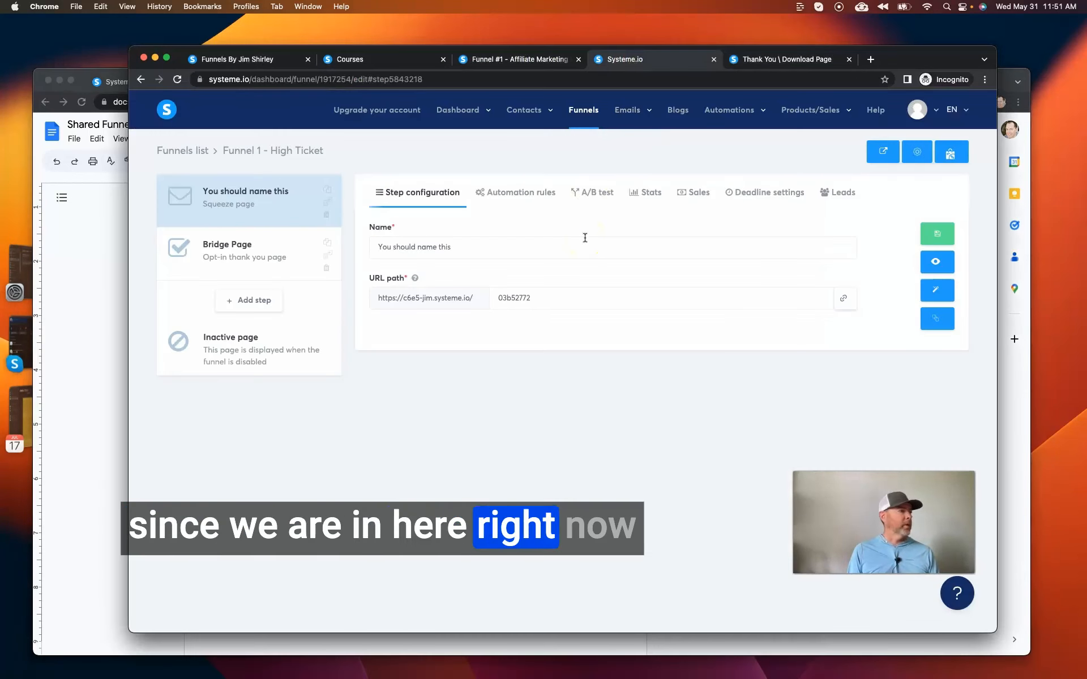
{"action": "mouse_move", "coordinate": [515, 111]}
{"action": "left_click", "coordinate": [518, 136]}
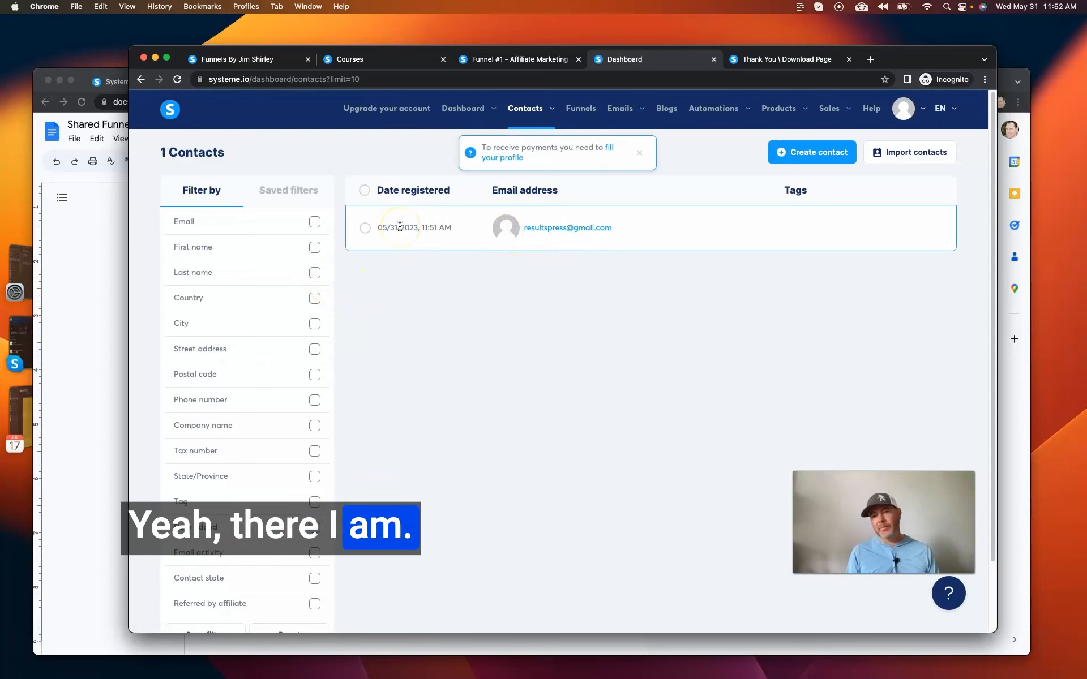
{"action": "left_click", "coordinate": [475, 249]}
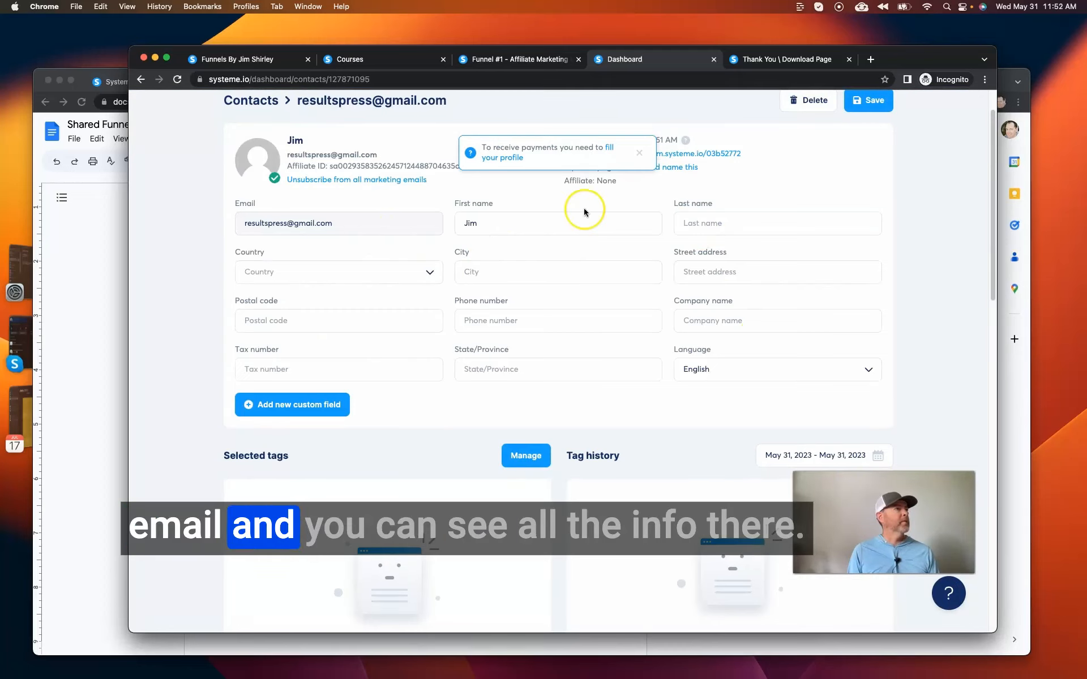
{"action": "scroll", "coordinate": [688, 198], "scroll_direction": "up", "scroll_amount": 2}
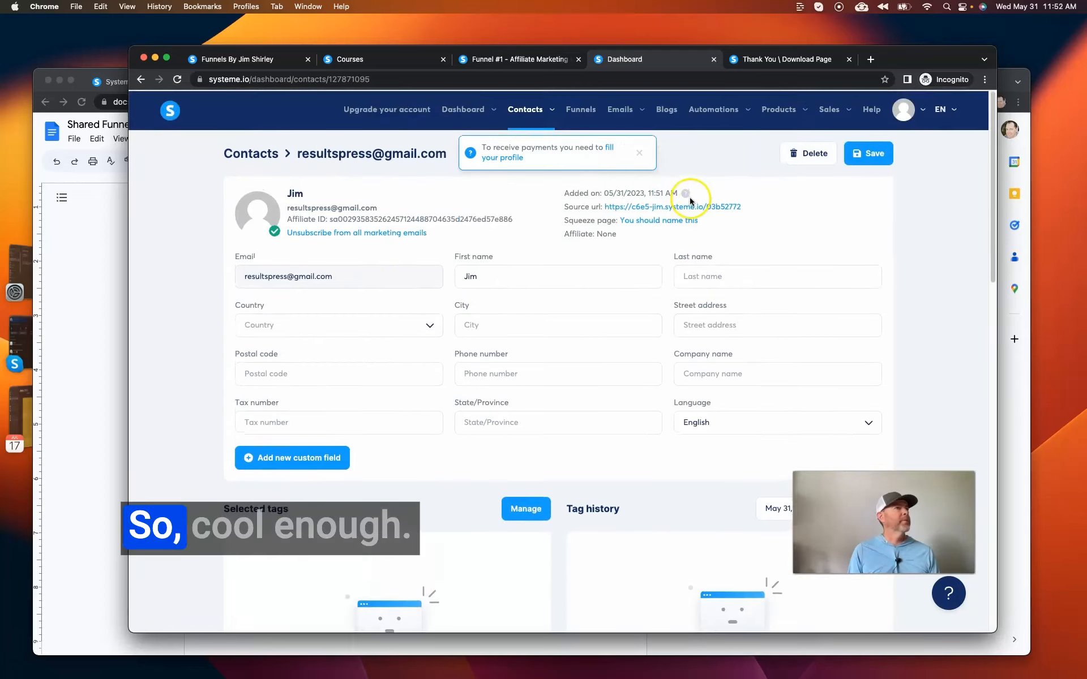
{"action": "mouse_move", "coordinate": [463, 119]}
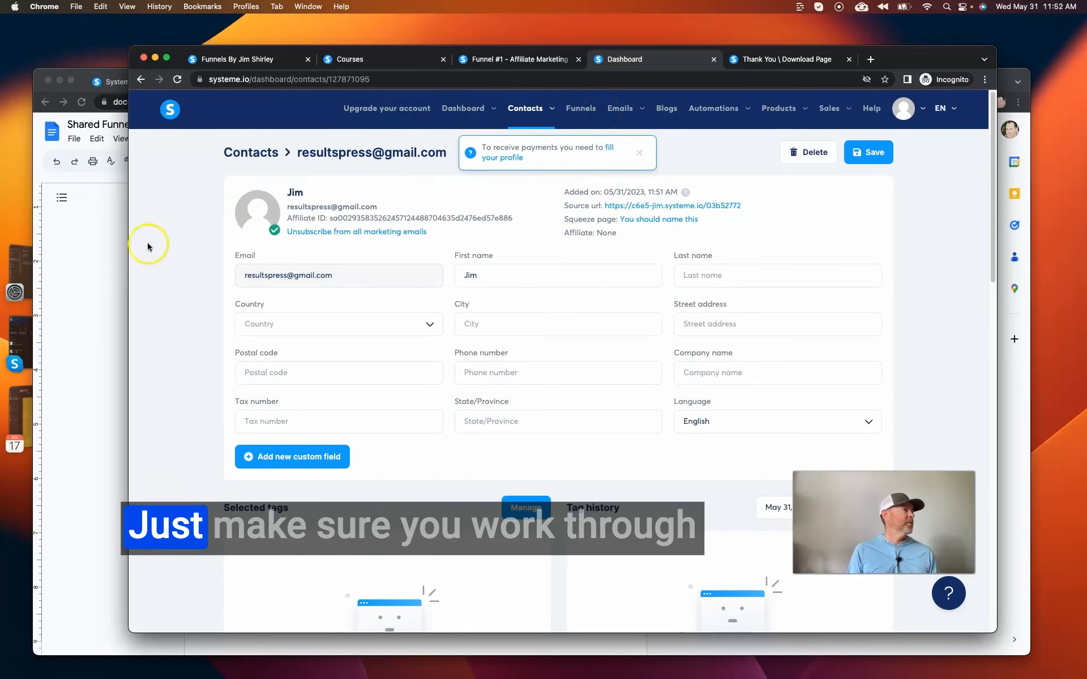
Check the automation workflow item in the Google Docs checklist, and bring up the live thank-you page in the browser.
{"action": "left_click", "coordinate": [75, 291]}
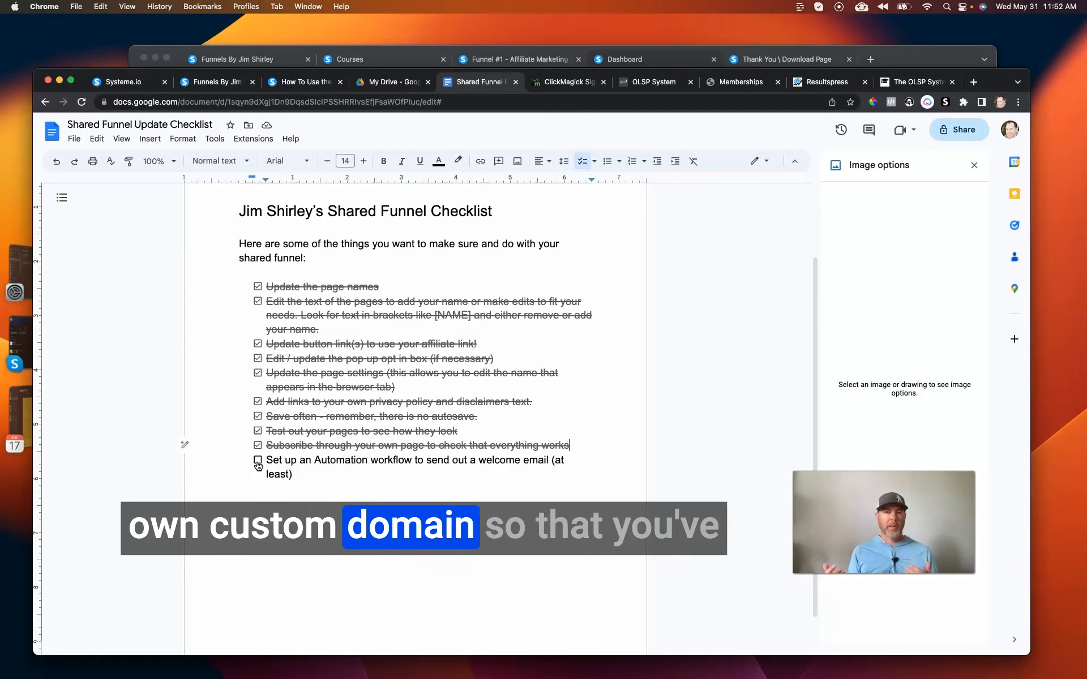
{"action": "scroll", "coordinate": [299, 334], "scroll_direction": "up", "scroll_amount": 1}
{"action": "left_click", "coordinate": [761, 63]}
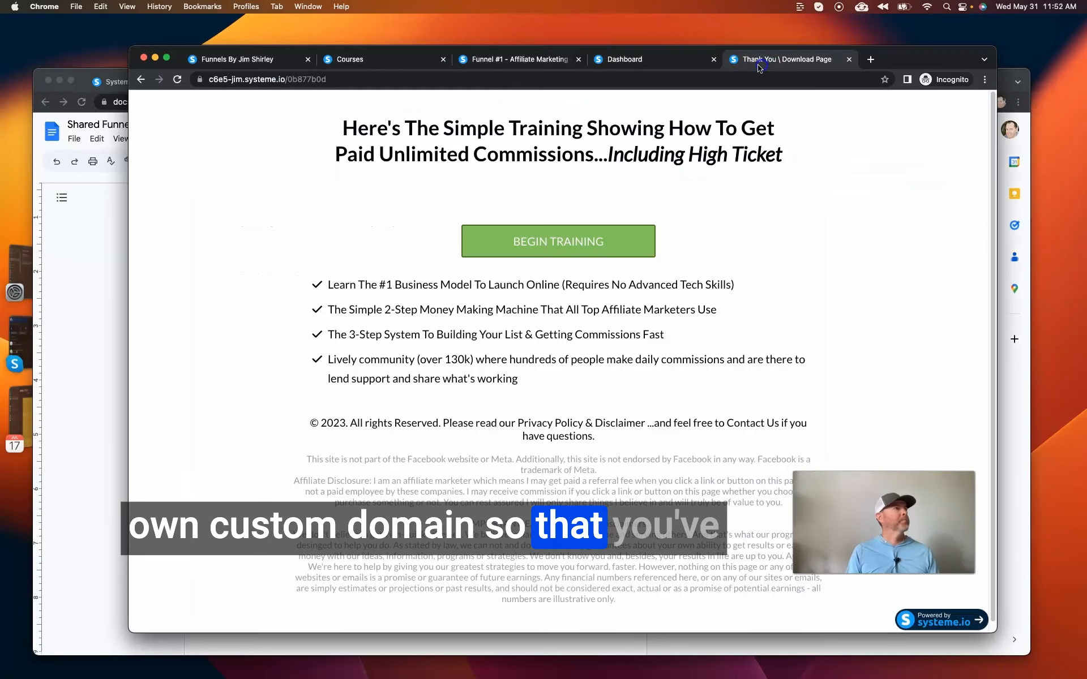